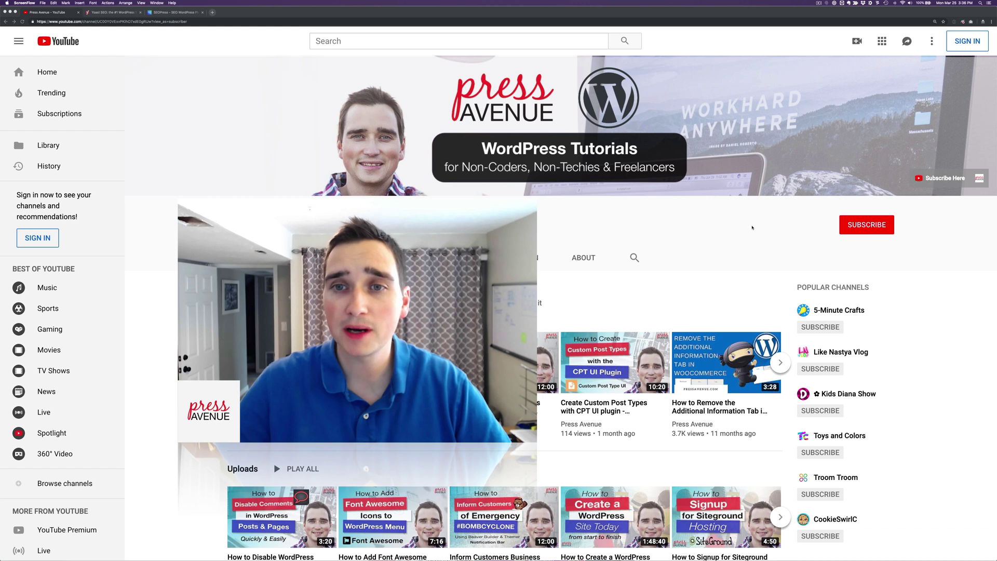
# Bring Chrome to the front, showing the Press Avenue YouTube channel page
pyautogui.click(737, 230)
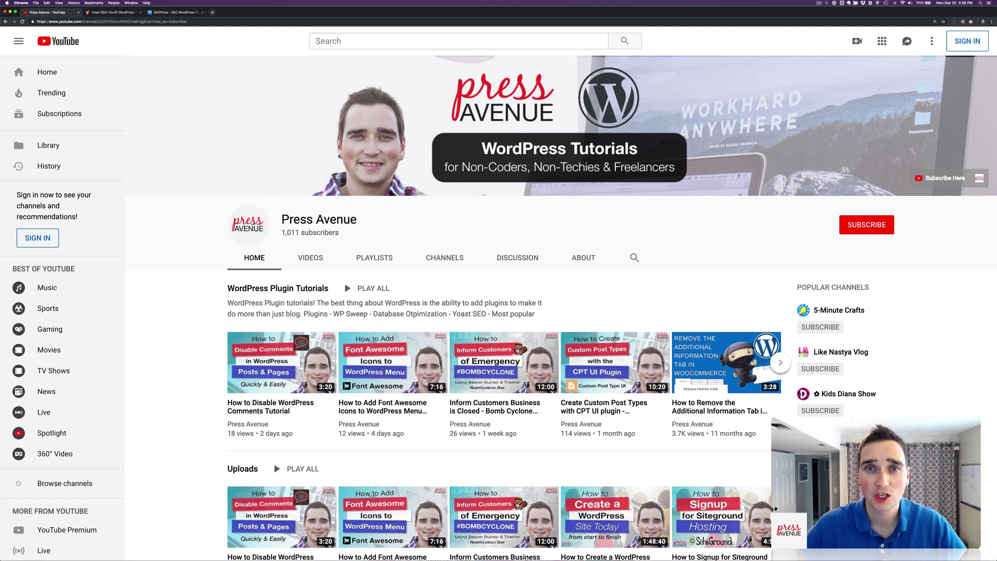
# Go to the Yoast SEO page and scroll its Premium versus free comparison table
pyautogui.click(119, 12)
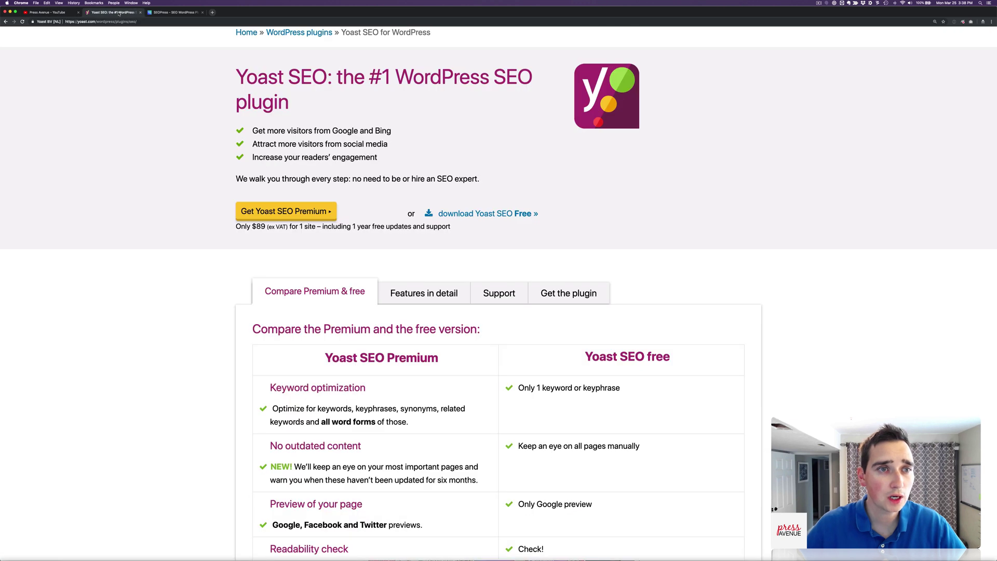
pyautogui.scroll(3, 426, 148)
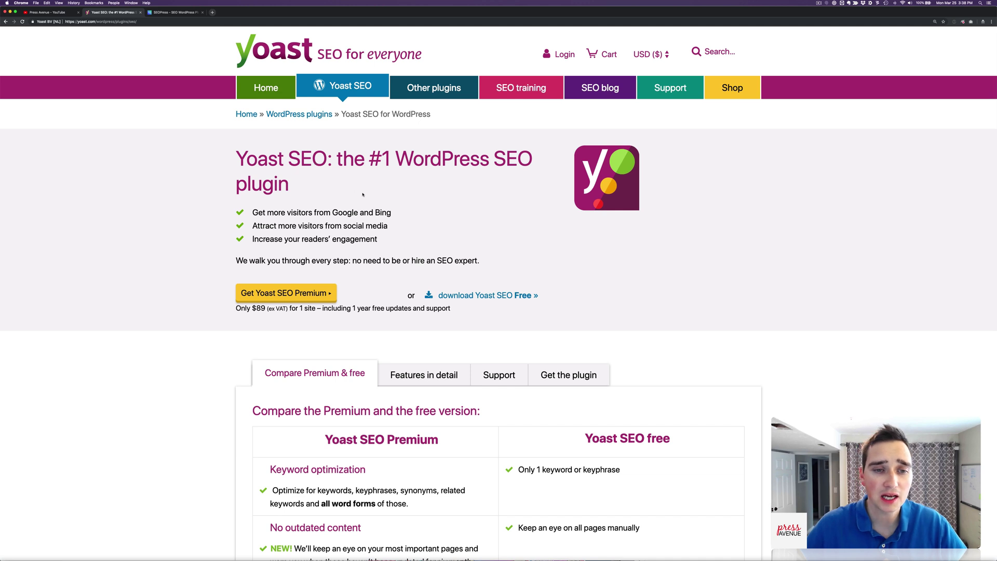
pyautogui.scroll(-5, 446, 223)
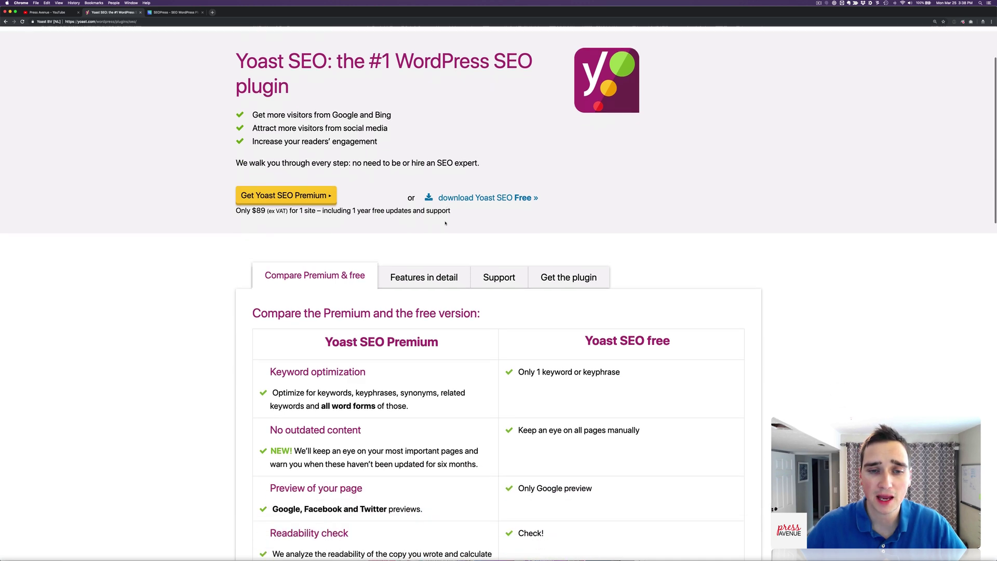
pyautogui.scroll(-4, 445, 224)
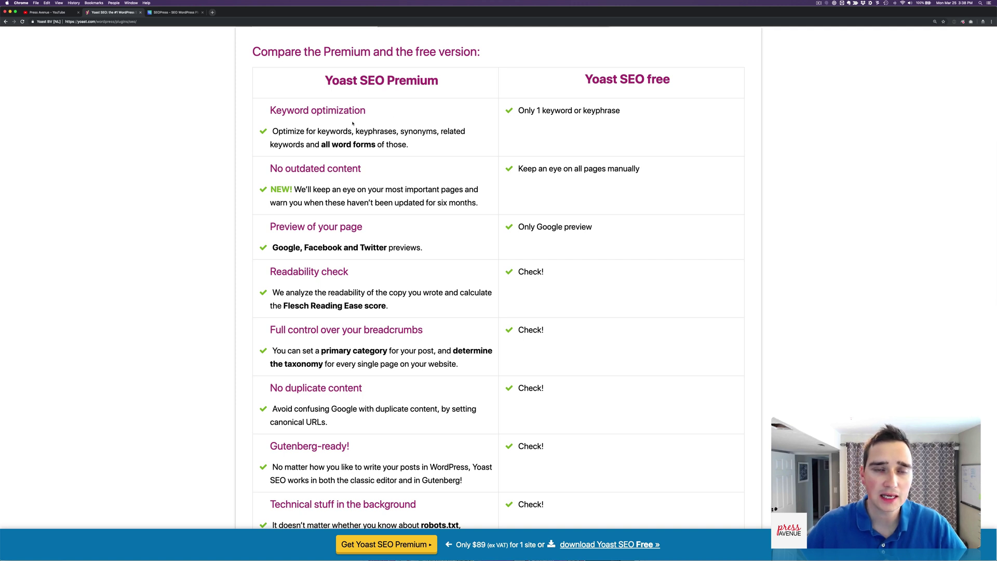
pyautogui.scroll(-7, 356, 125)
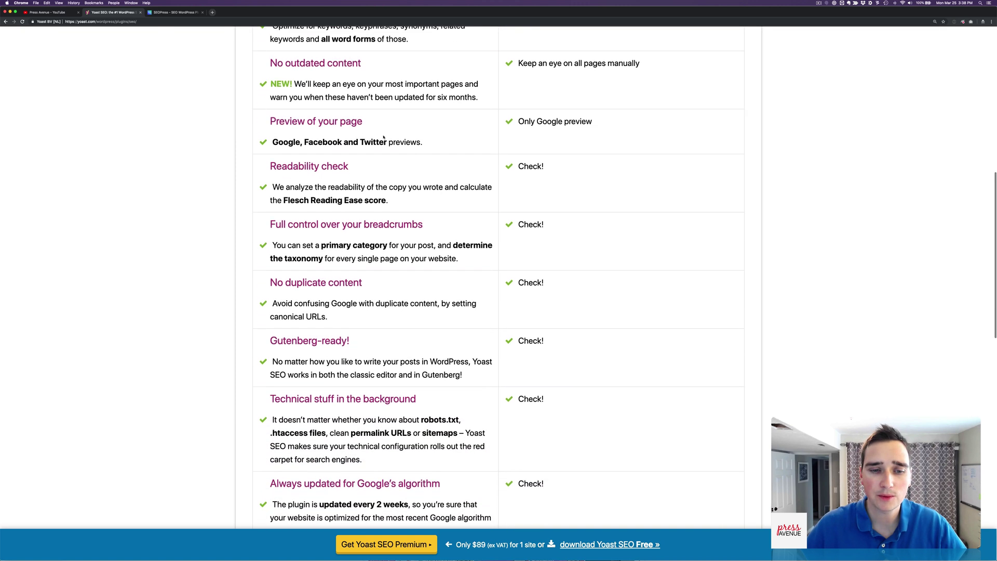
pyautogui.scroll(-3, 446, 161)
pyautogui.scroll(20, 445, 161)
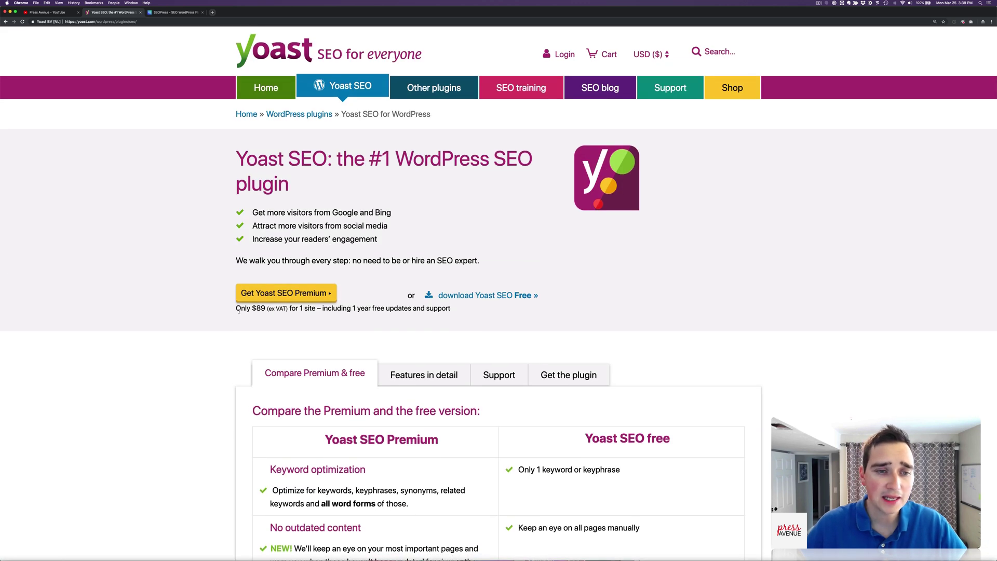
# Highlight the Yoast Premium price, then switch to the SEOPress homepage
pyautogui.moveTo(239, 311); pyautogui.dragTo(266, 310)
pyautogui.click(266, 309)
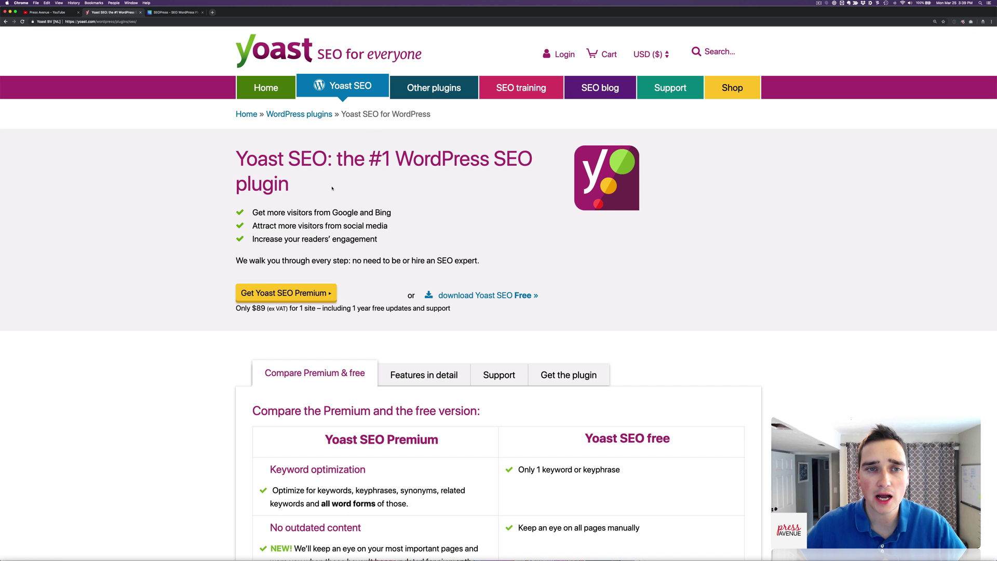
pyautogui.click(173, 15)
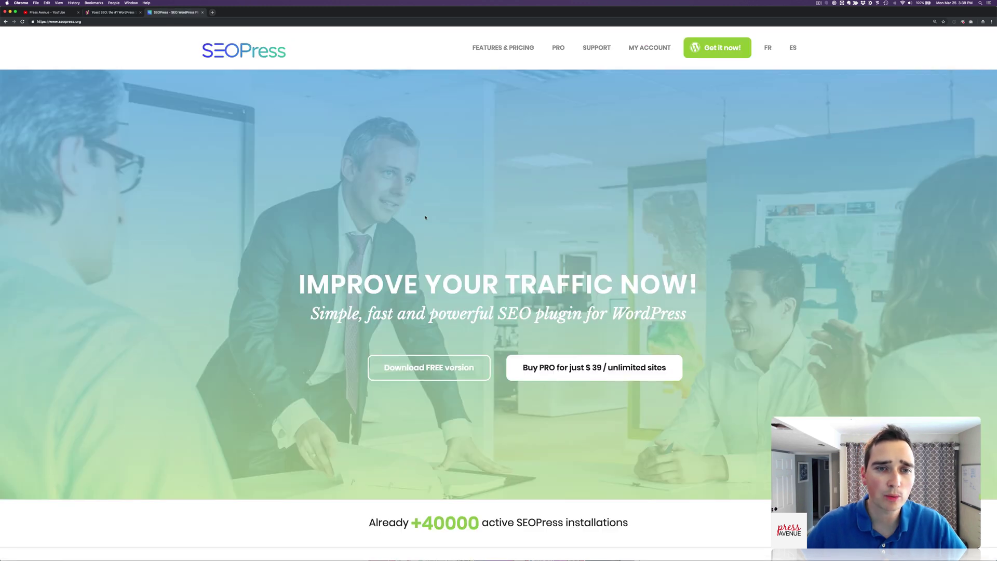
# Open SEOPress Features & pricing and highlight Unlimited sites on the free $0 plan
pyautogui.click(500, 51)
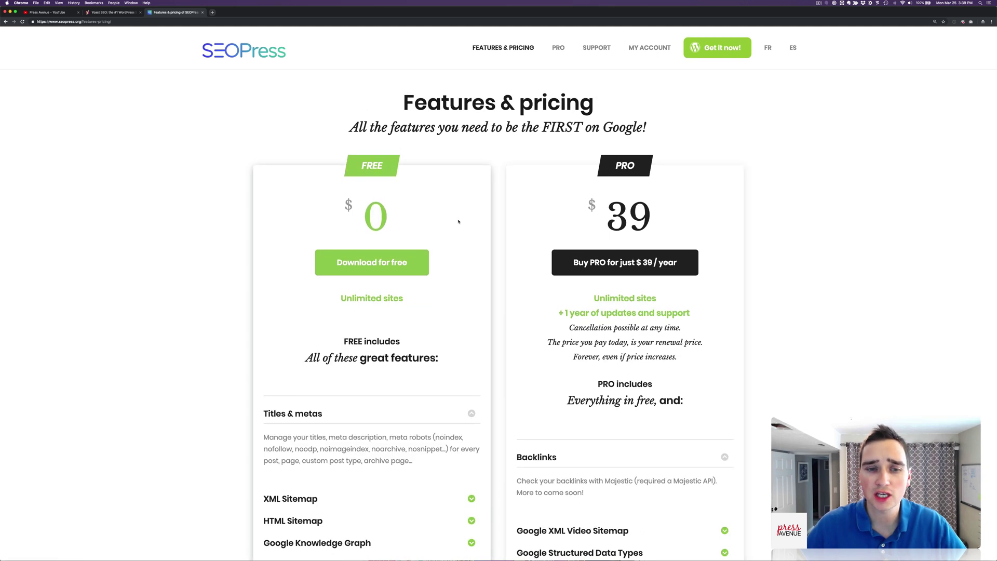
pyautogui.scroll(-5, 471, 227)
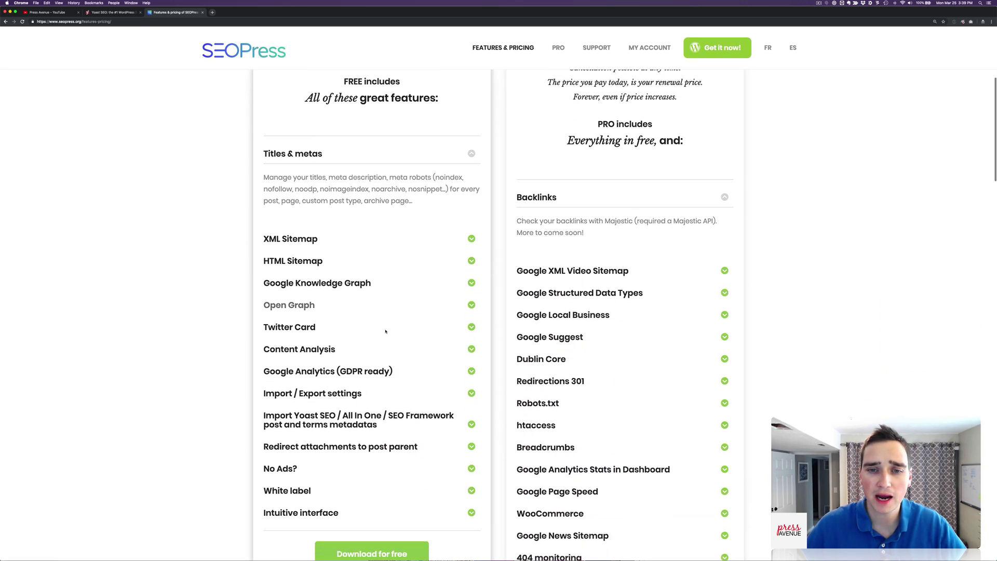
pyautogui.scroll(5, 390, 357)
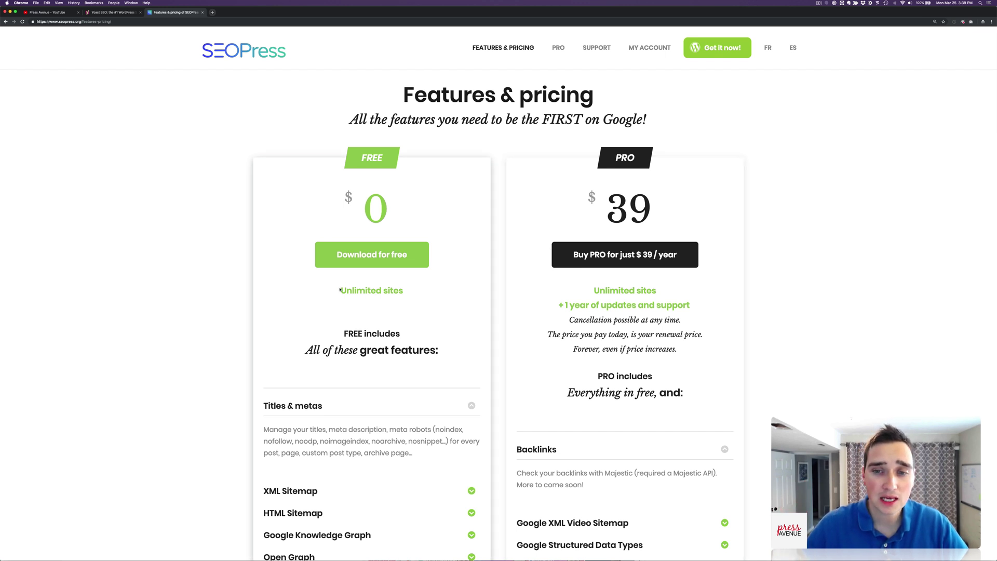
pyautogui.moveTo(340, 291); pyautogui.dragTo(423, 289)
pyautogui.click(426, 292)
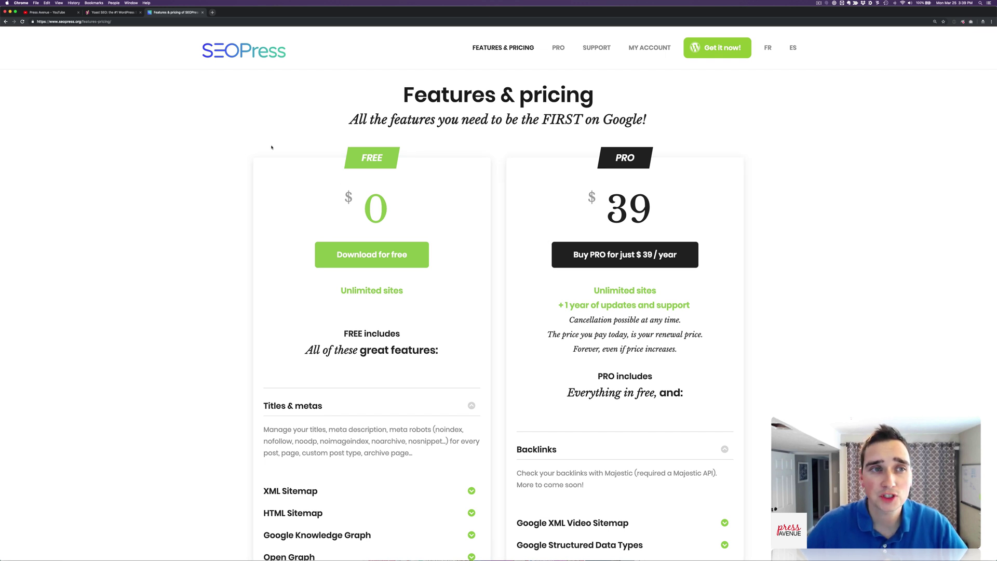
# Compare Yoast Premium's $89 price with SEOPress PRO's unlimited sites at $39/year
pyautogui.click(118, 13)
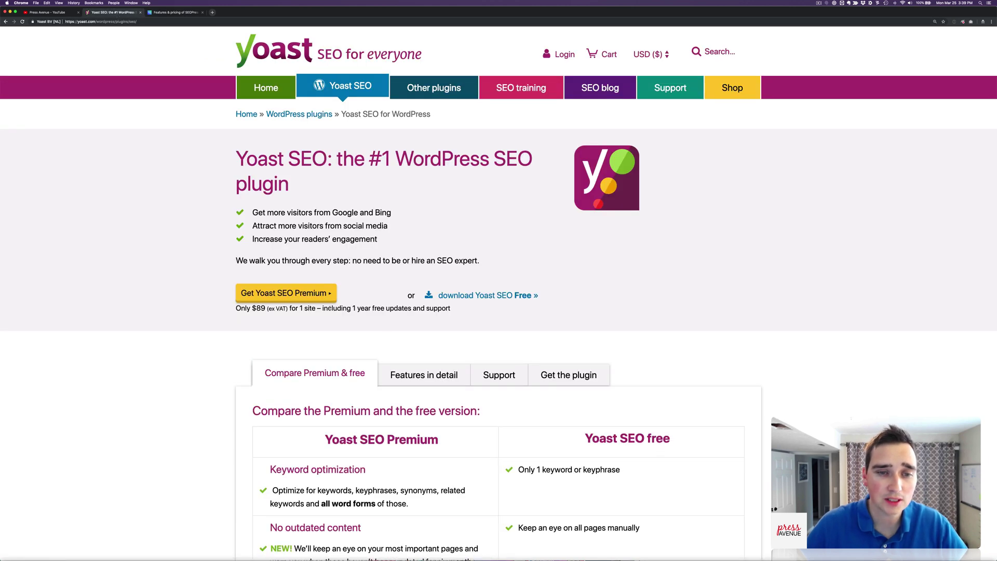
pyautogui.moveTo(241, 309); pyautogui.dragTo(389, 308)
pyautogui.click(175, 12)
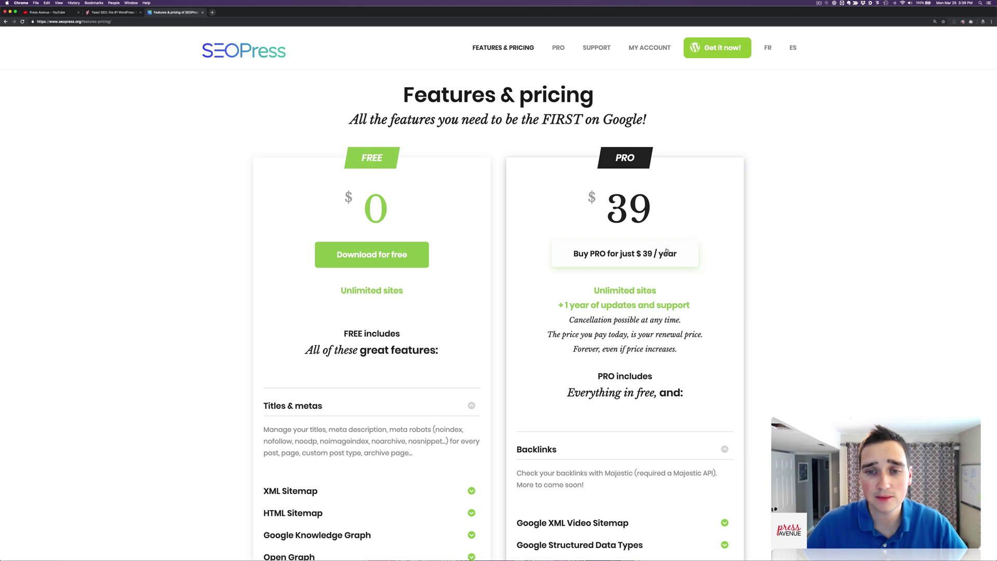
pyautogui.moveTo(600, 291); pyautogui.dragTo(650, 292)
pyautogui.click(650, 292)
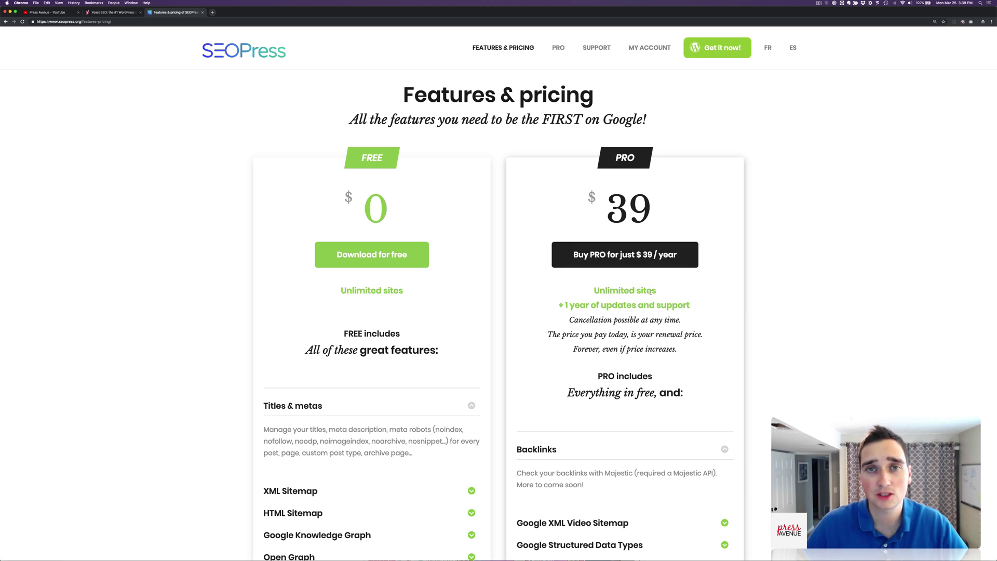
# Scroll the SEOPress feature lists and expand the White label description
pyautogui.scroll(-1, 533, 291)
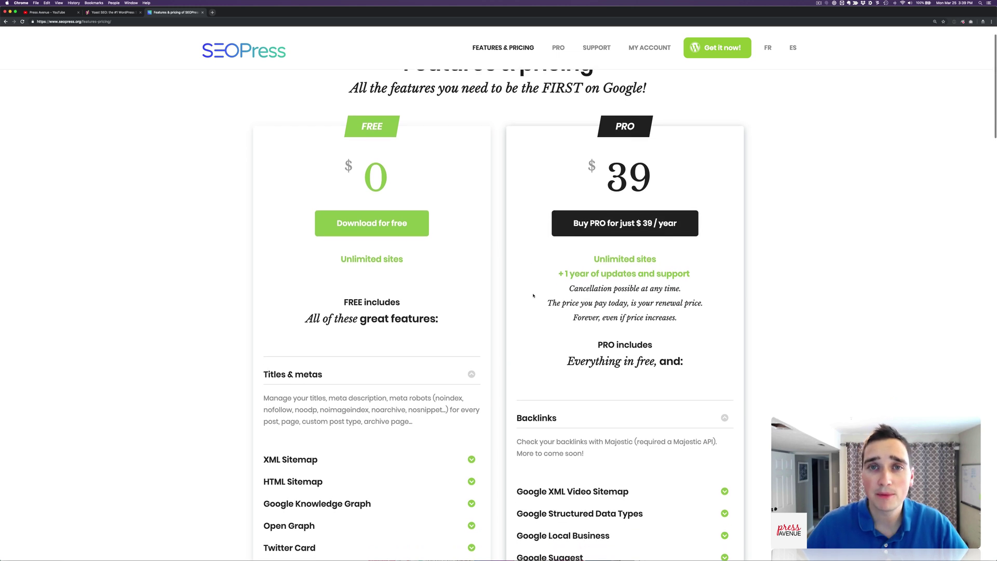
pyautogui.scroll(2, 533, 296)
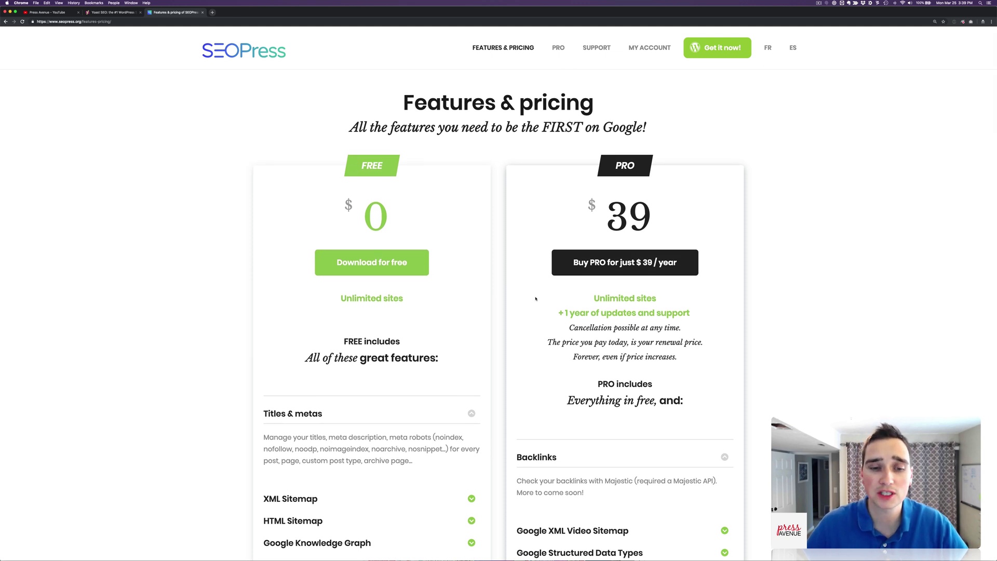
pyautogui.scroll(-10, 536, 299)
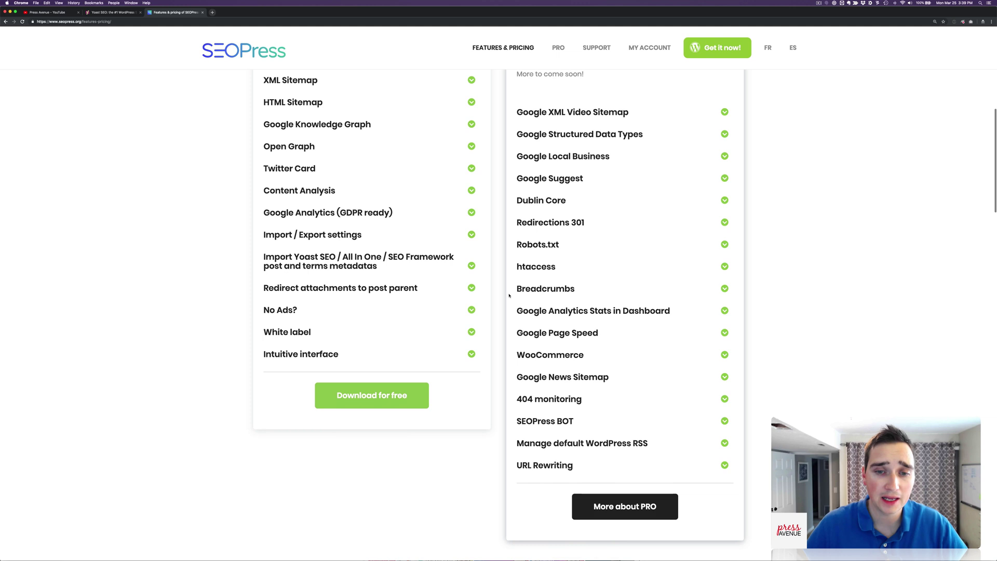
pyautogui.scroll(-1, 509, 295)
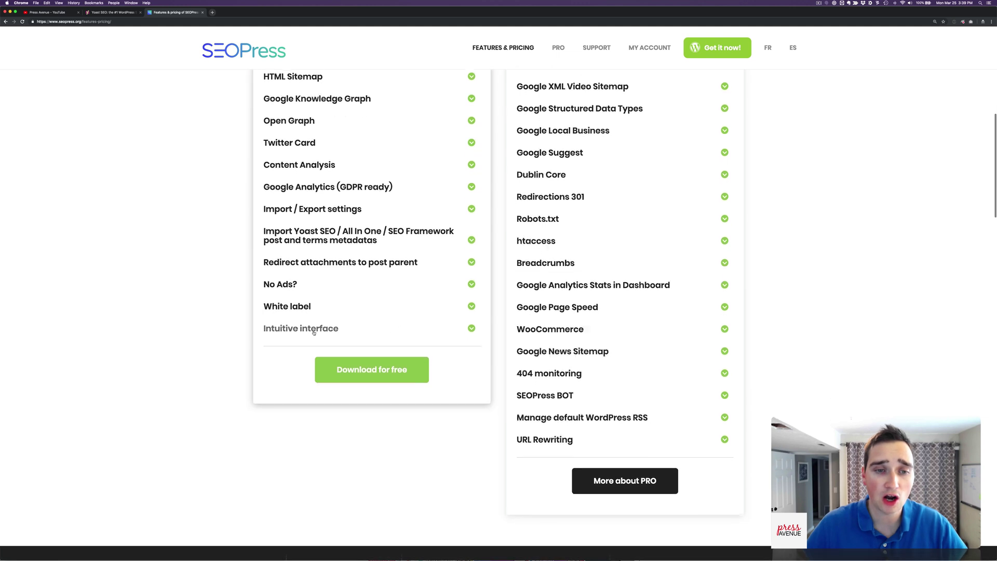
pyautogui.click(472, 307)
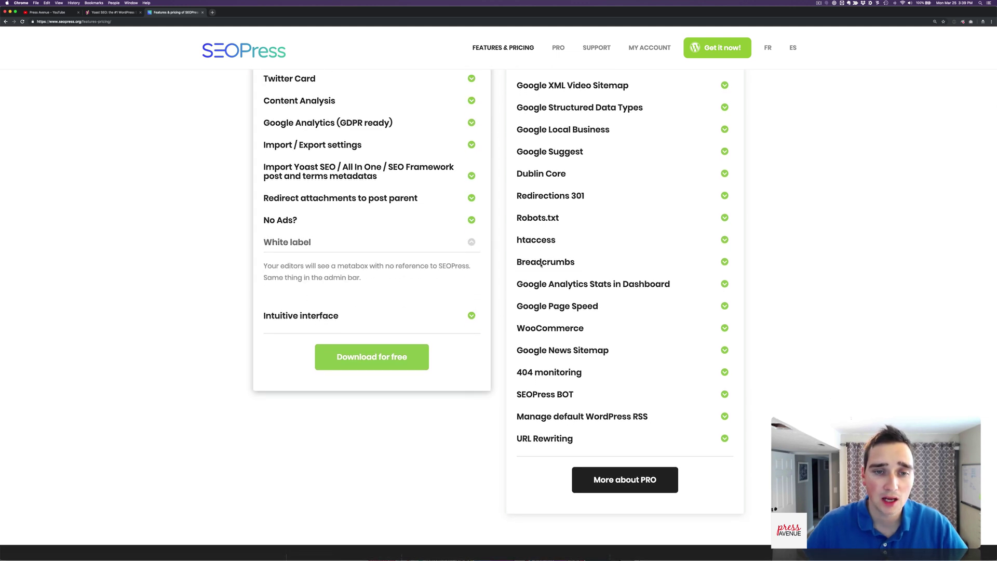
pyautogui.scroll(10, 481, 248)
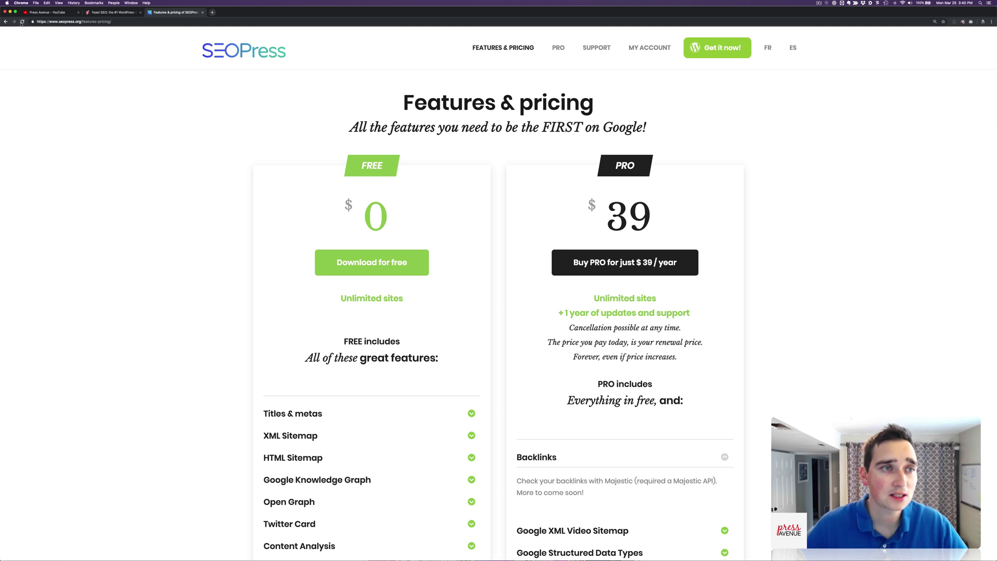
# Close the SEOPress window and go from the Press Avenue home page to its admin Dashboard
pyautogui.click(5, 12)
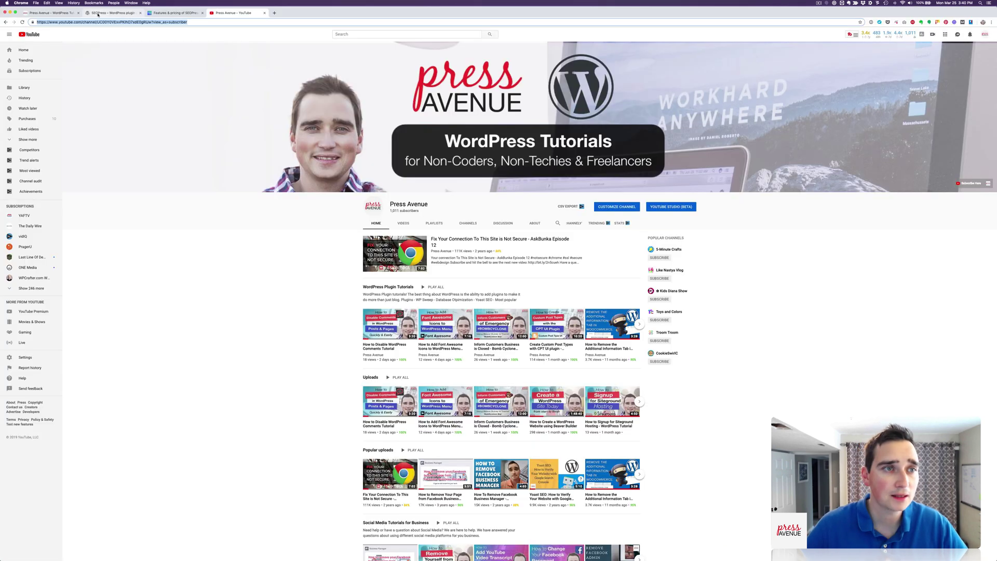
pyautogui.click(49, 13)
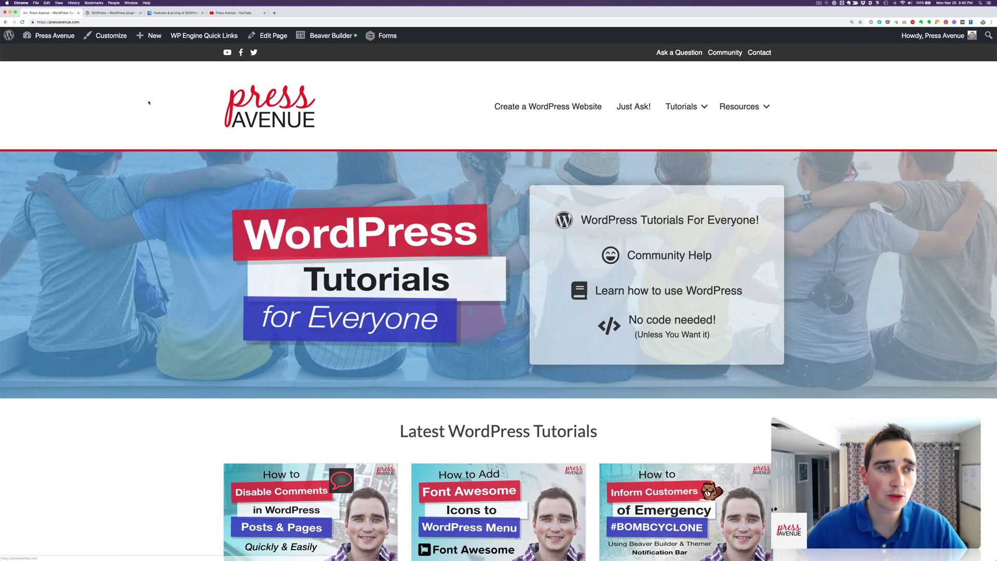
pyautogui.scroll(-4, 612, 319)
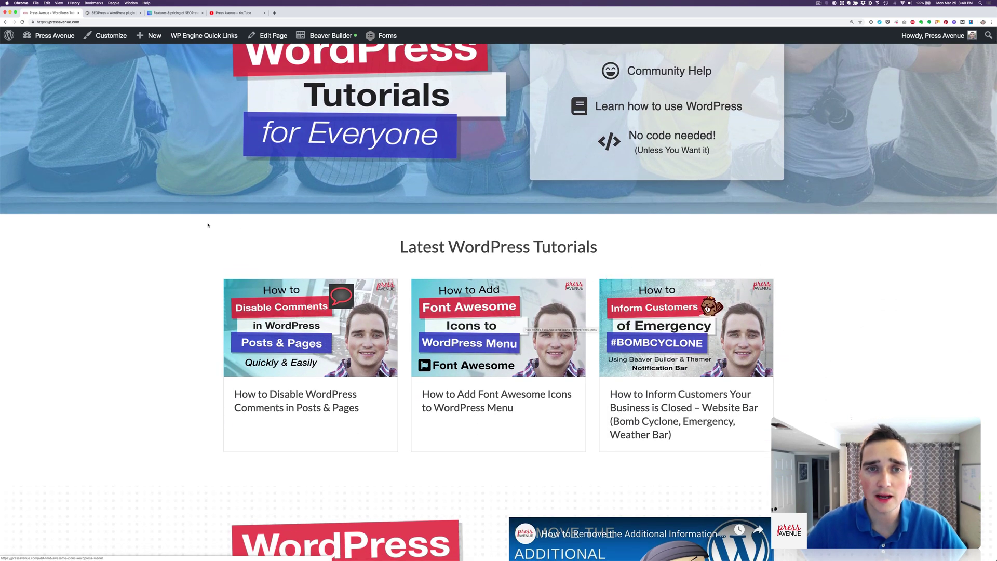
pyautogui.scroll(4, 208, 223)
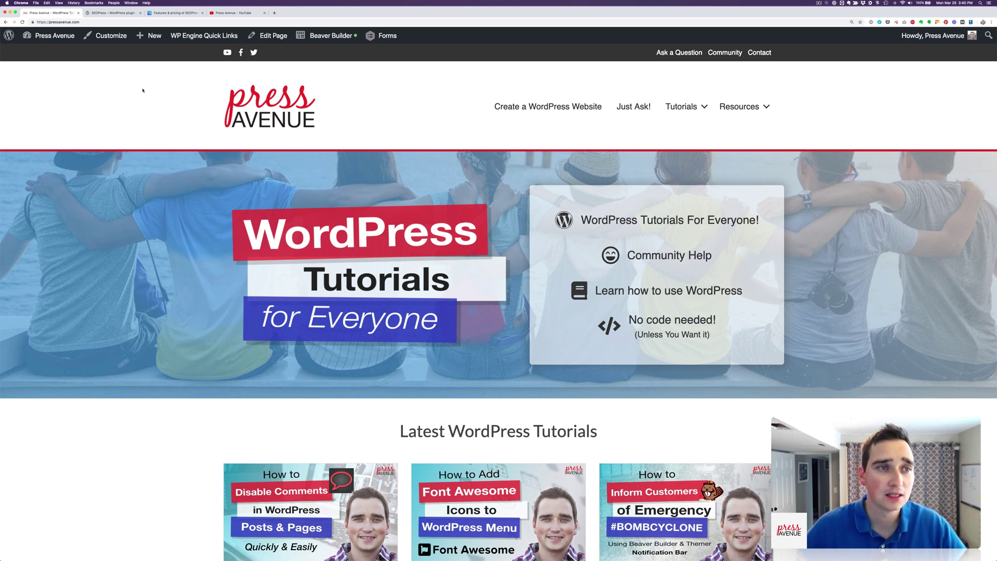
pyautogui.click(53, 37)
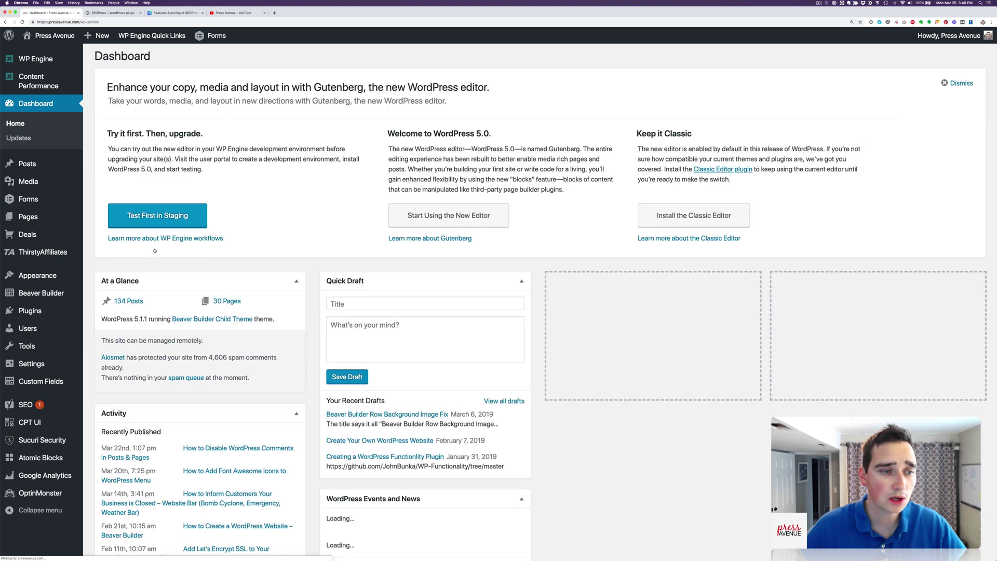
# Scroll the Plugins list and point out the inactive SEOPress PRO plugin
pyautogui.scroll(-1, 154, 250)
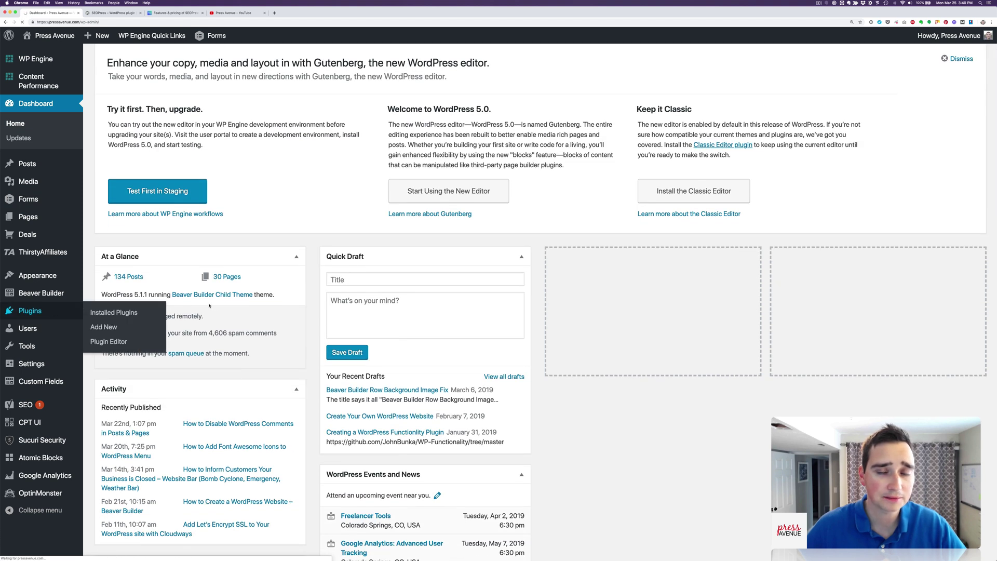
pyautogui.scroll(-3, 273, 293)
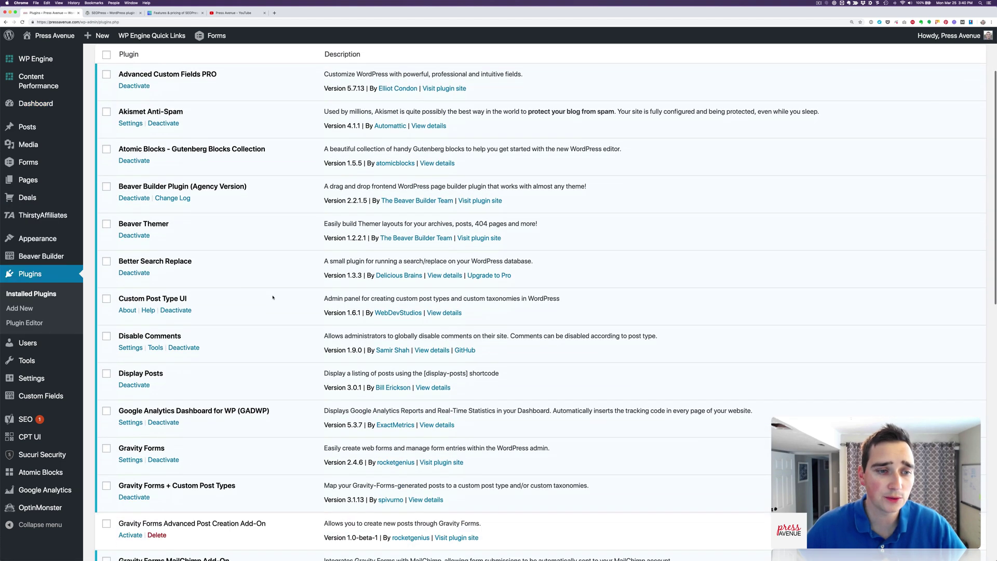
pyautogui.scroll(-9, 272, 297)
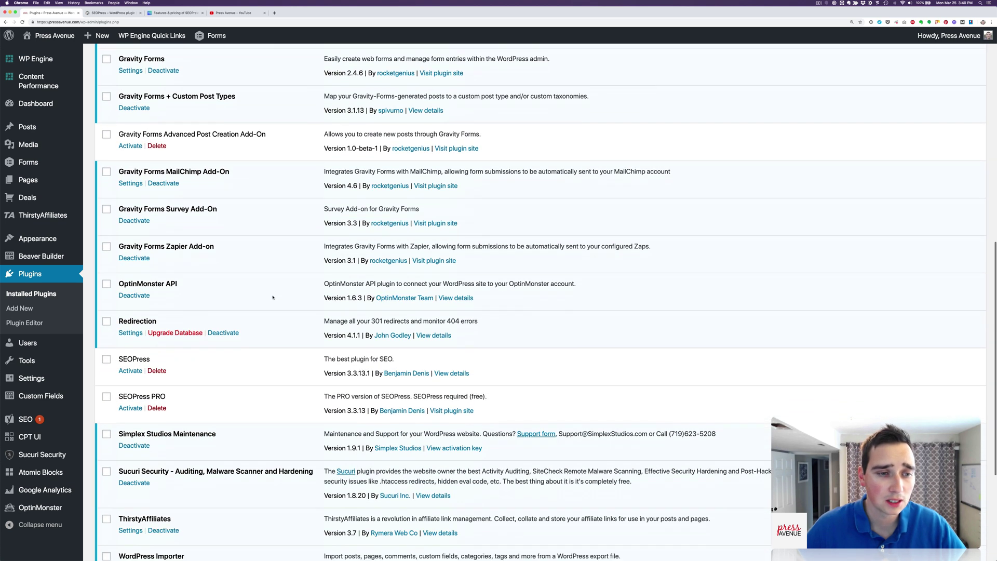
pyautogui.scroll(-2, 273, 297)
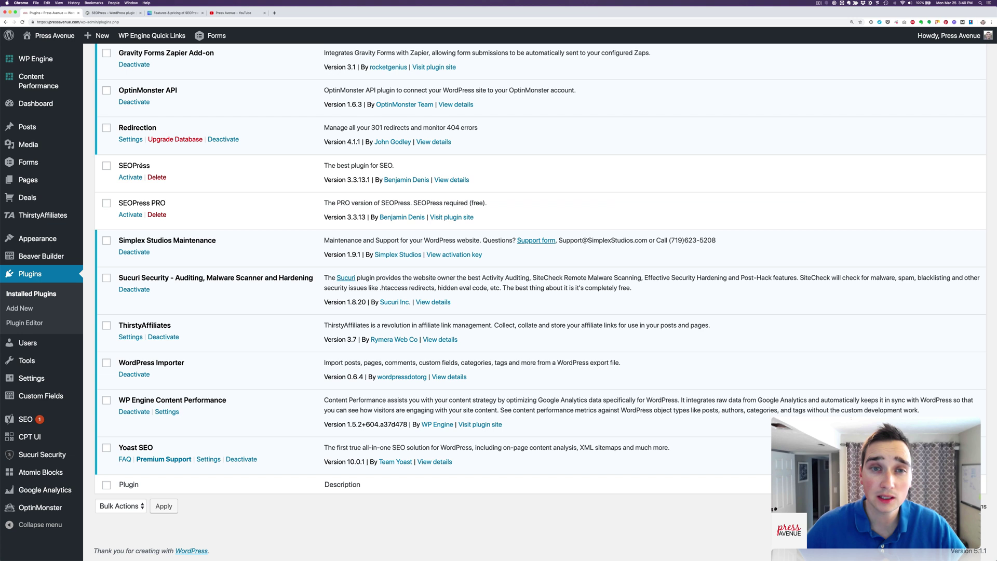
pyautogui.moveTo(123, 202); pyautogui.dragTo(151, 203)
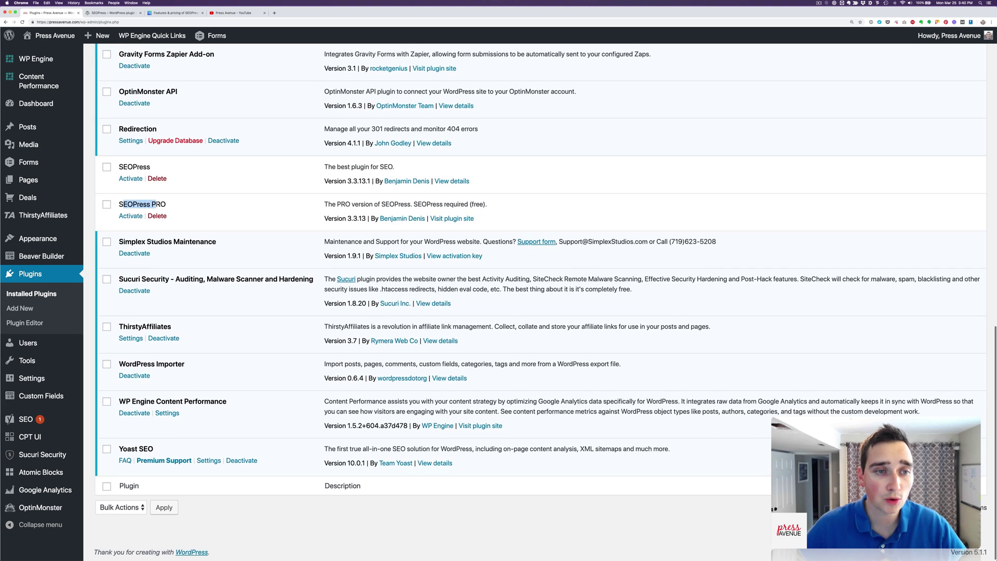
pyautogui.click(253, 208)
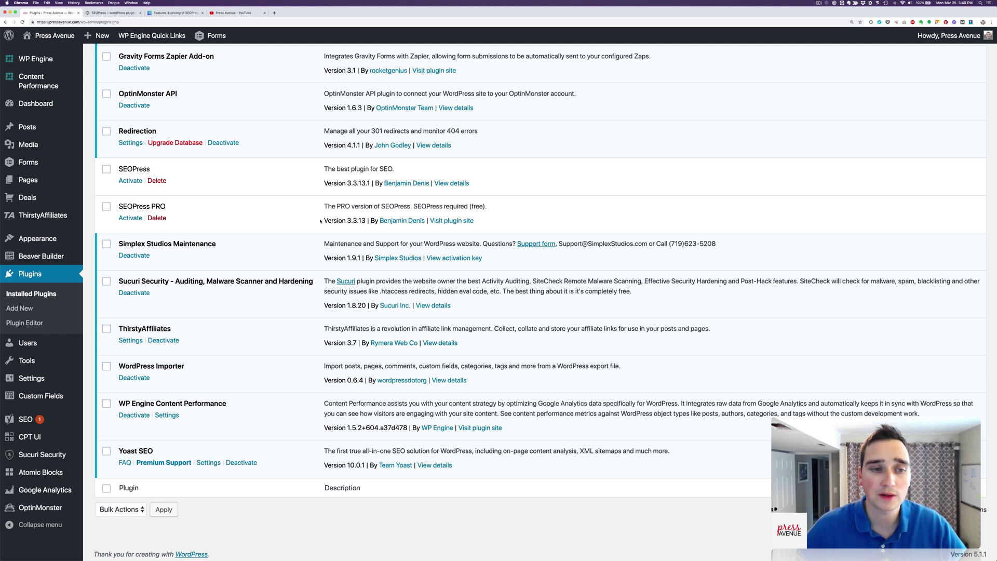
# Point out the installed Yoast SEO plugin, then open Yoast's SEO > General dashboard
pyautogui.scroll(-1, 306, 236)
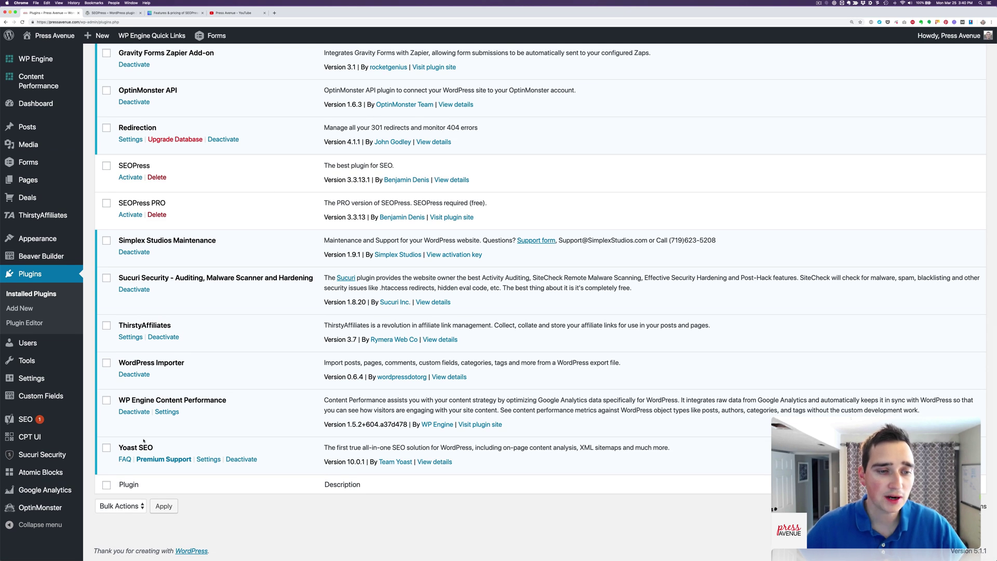
pyautogui.moveTo(125, 449); pyautogui.dragTo(156, 448)
pyautogui.click(158, 450)
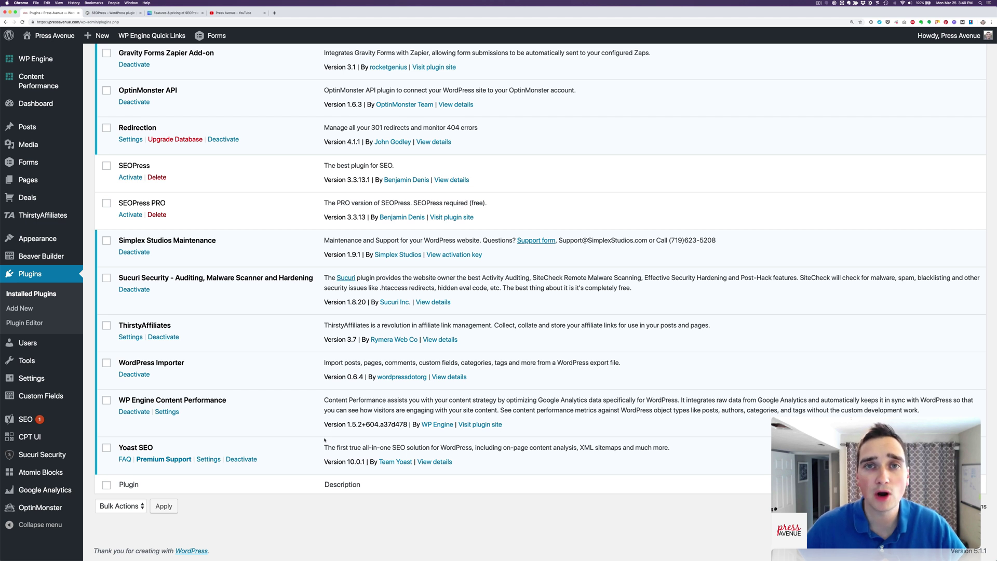
pyautogui.click(25, 419)
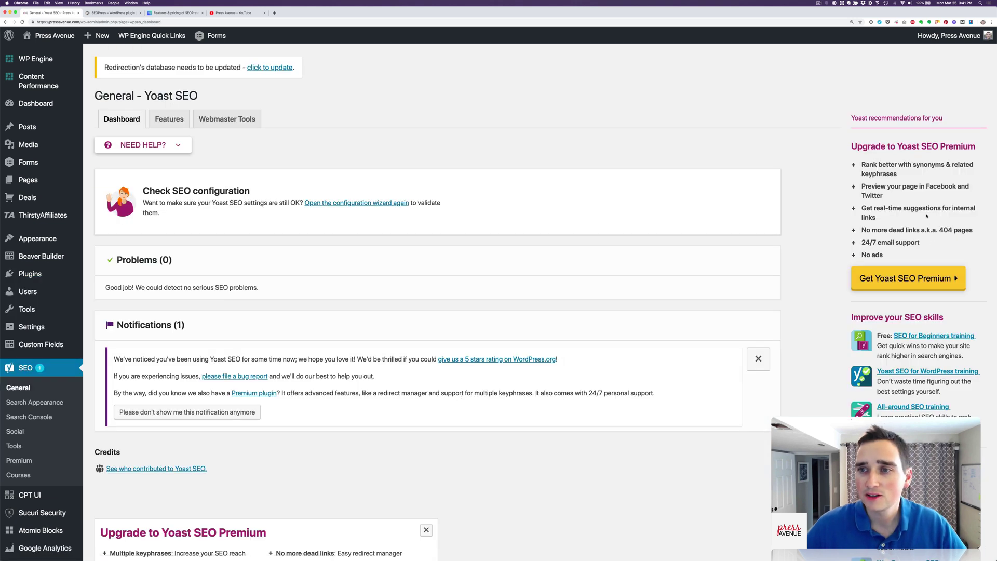
# Scroll the Yoast SEO General dashboard, then return to the Installed Plugins list
pyautogui.scroll(-5, 912, 392)
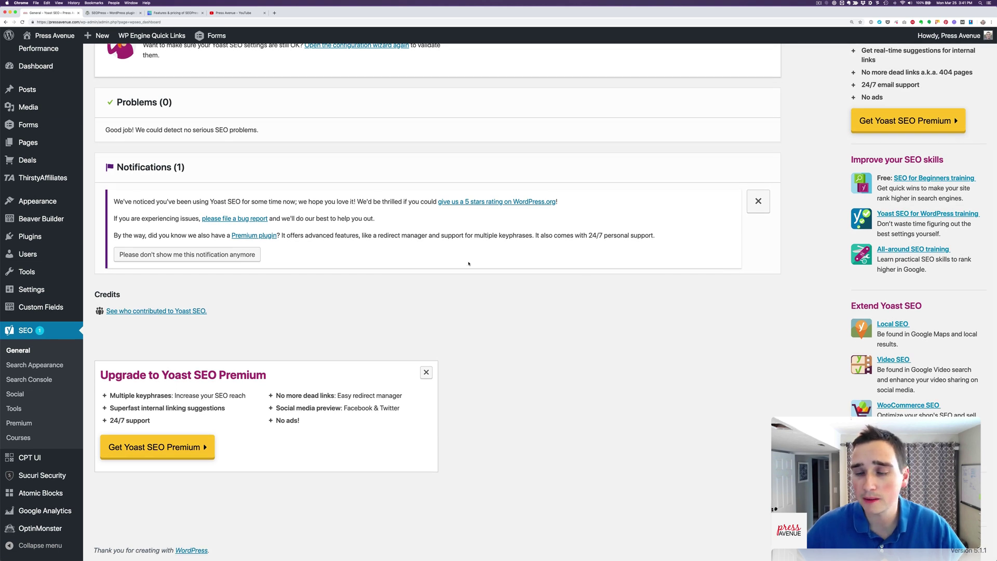
pyautogui.scroll(5, 468, 263)
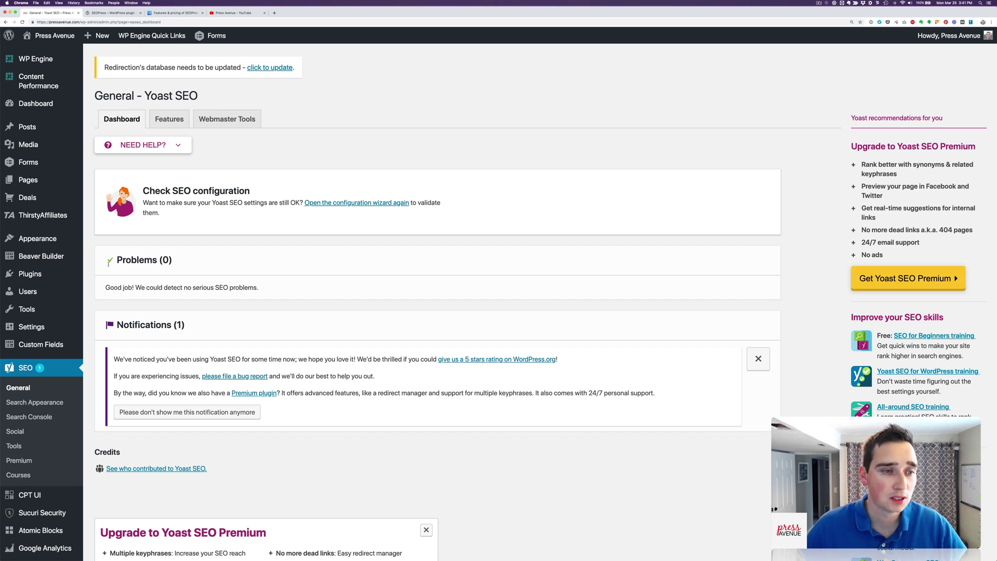
pyautogui.click(41, 281)
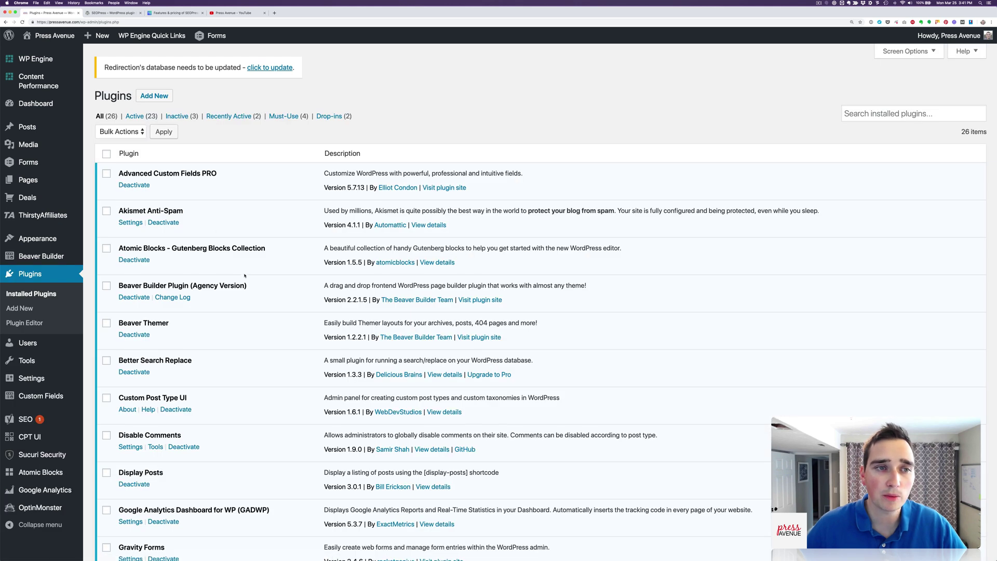
# Search the Add New plugins page for 'seopress' and activate SEOPress
pyautogui.click(150, 102)
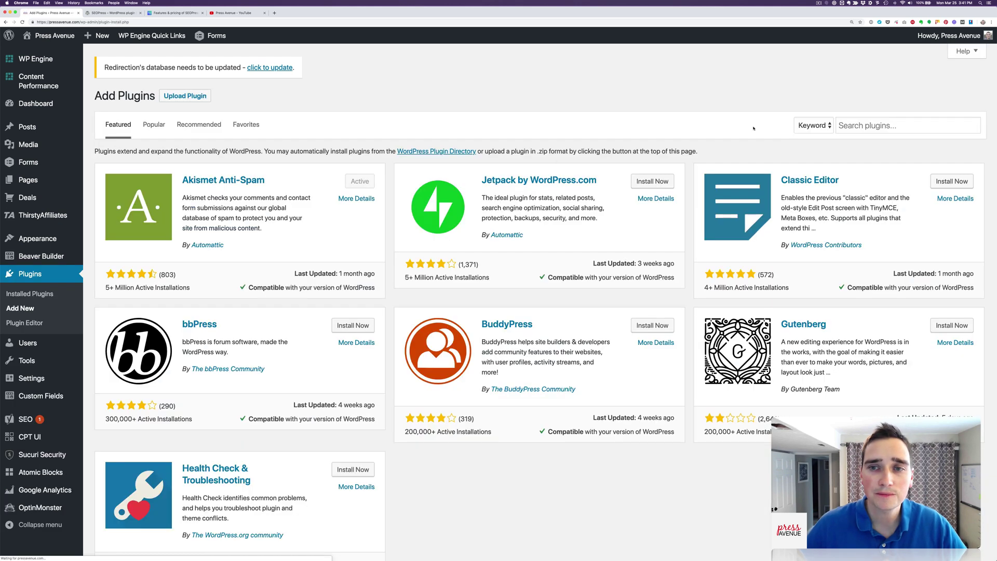
pyautogui.click(883, 126)
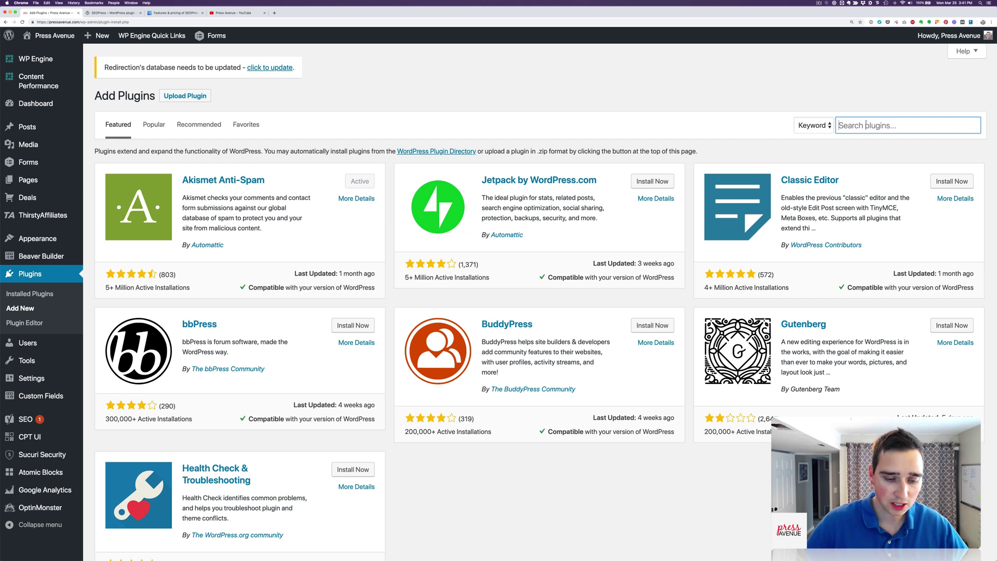
pyautogui.write('seopr')
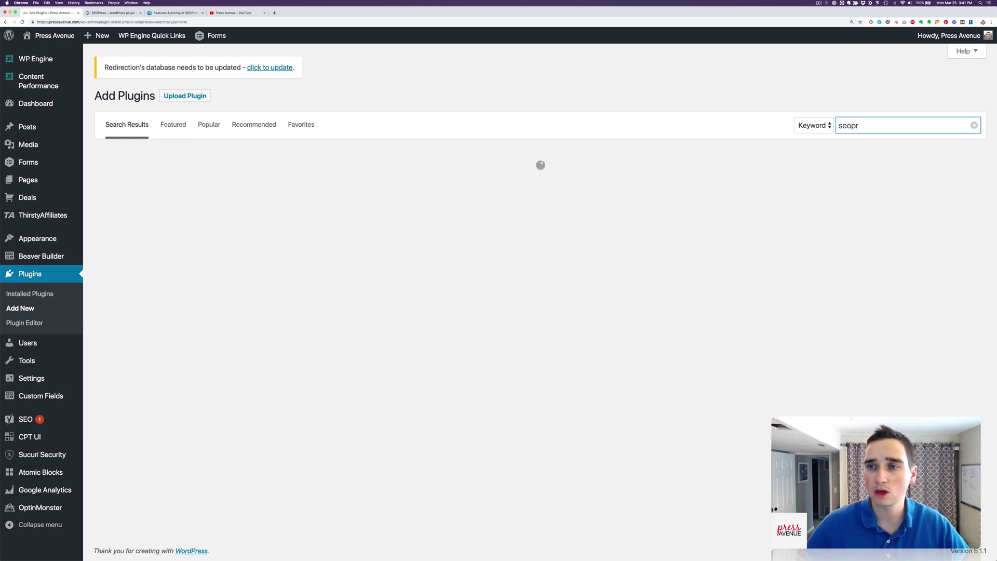
pyautogui.write('ess')
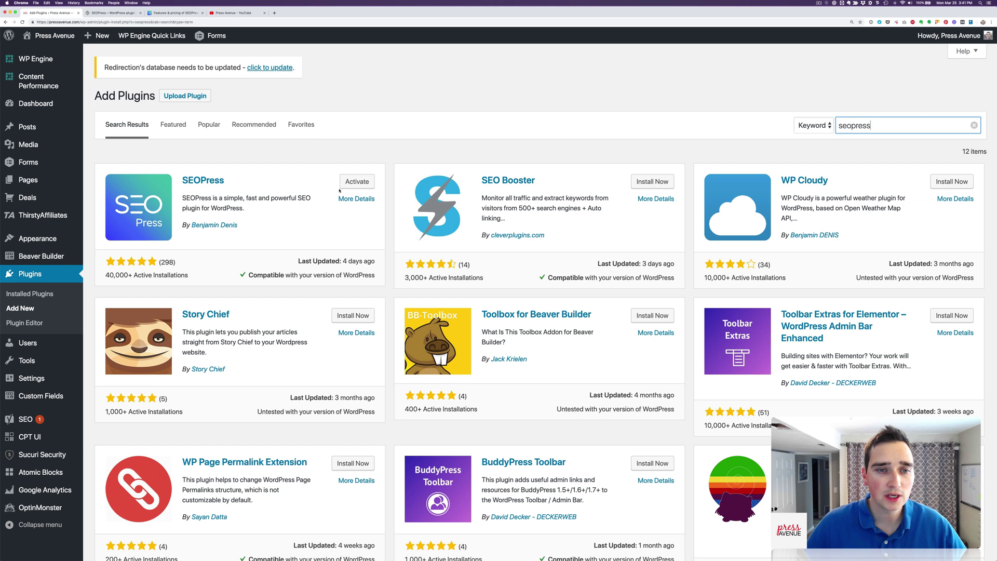
pyautogui.click(362, 182)
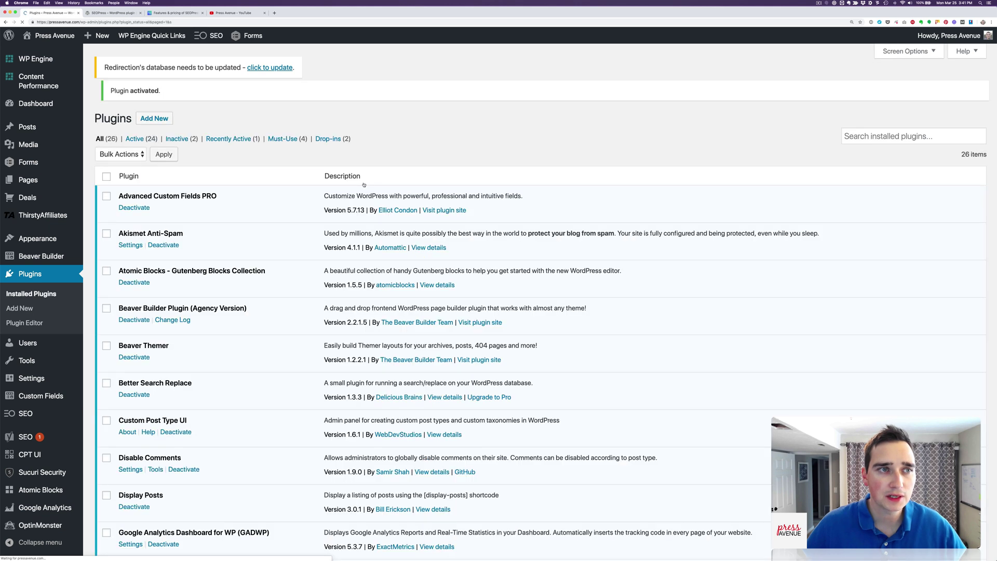
# Check that SEOPress 3.3.13.1 is active beside Yoast SEO and find the new SEO sidebar menu
pyautogui.scroll(-10, 312, 197)
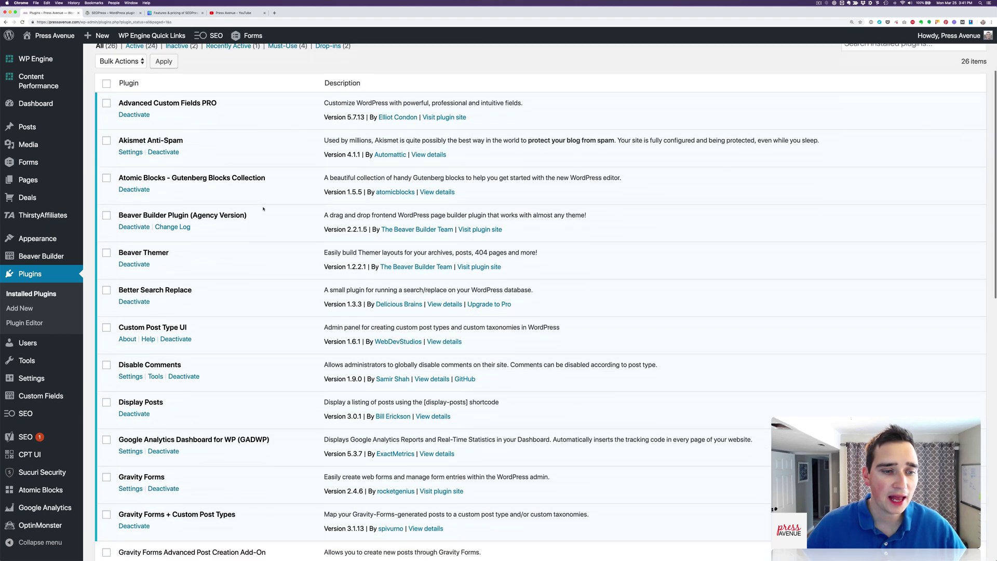
pyautogui.scroll(-7, 263, 209)
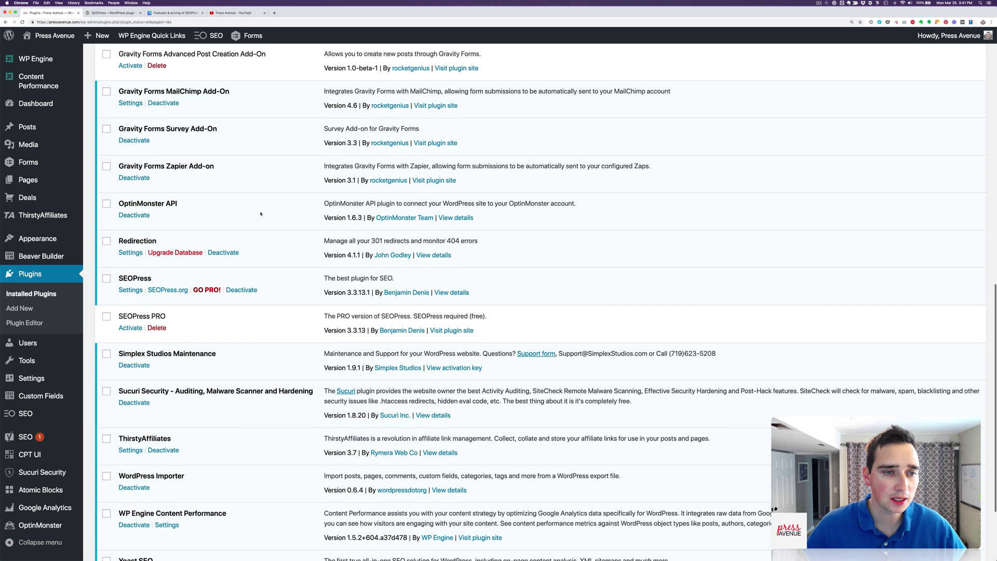
pyautogui.scroll(-2, 241, 265)
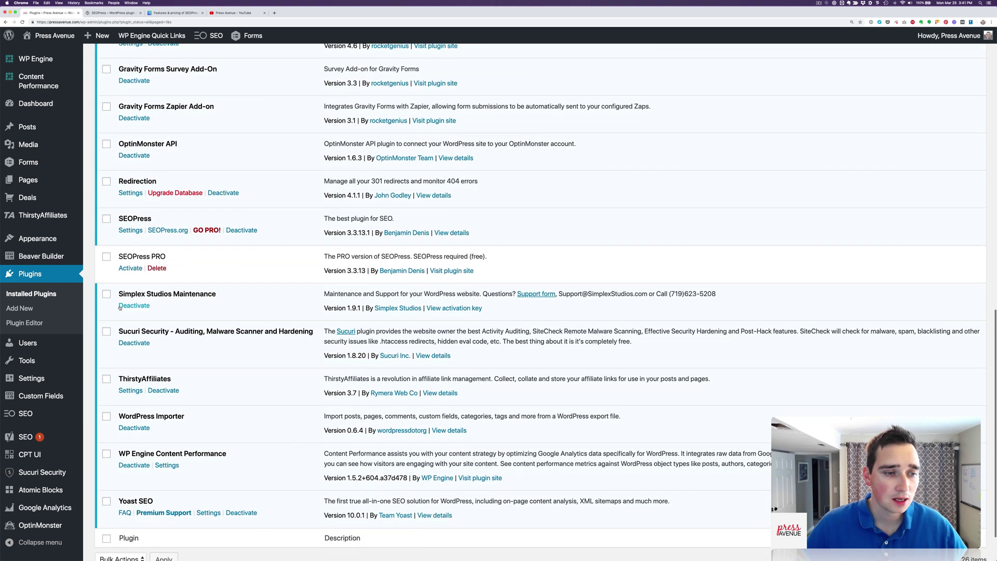
pyautogui.moveTo(32, 414)
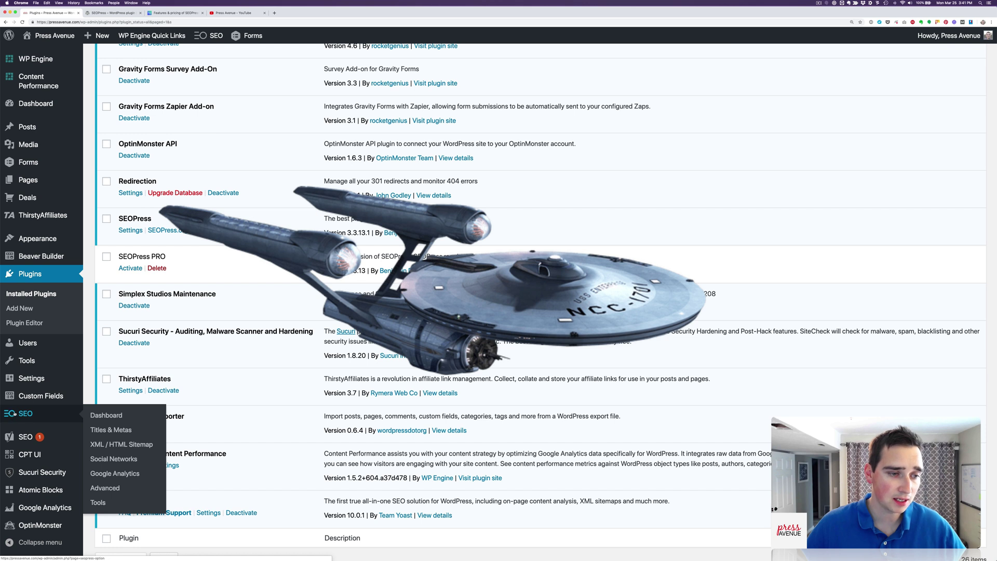
# Open the SEOPress Dashboard and highlight its offer to migrate Yoast SEO metadata
pyautogui.click(53, 416)
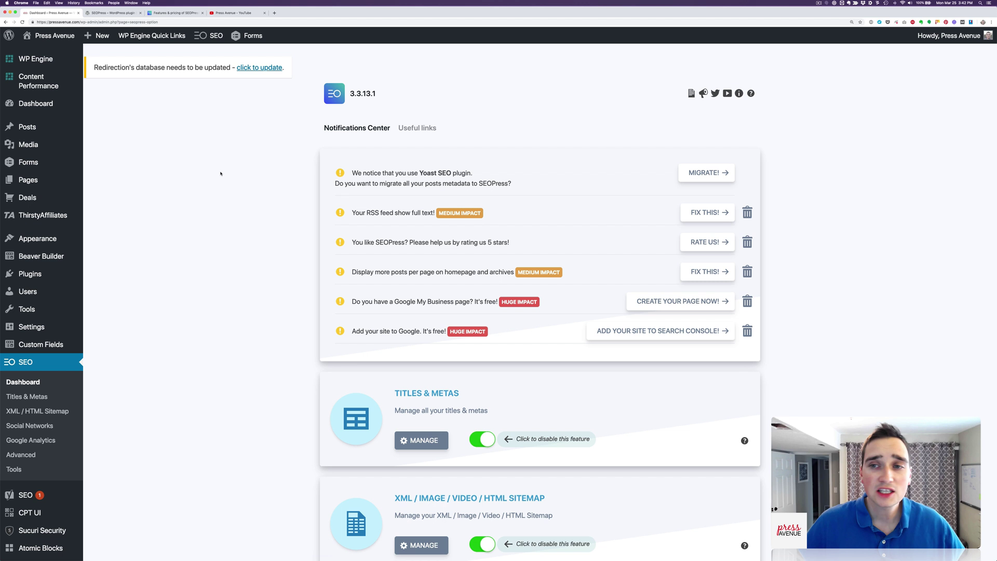
pyautogui.moveTo(101, 66); pyautogui.dragTo(288, 69)
pyautogui.click(293, 69)
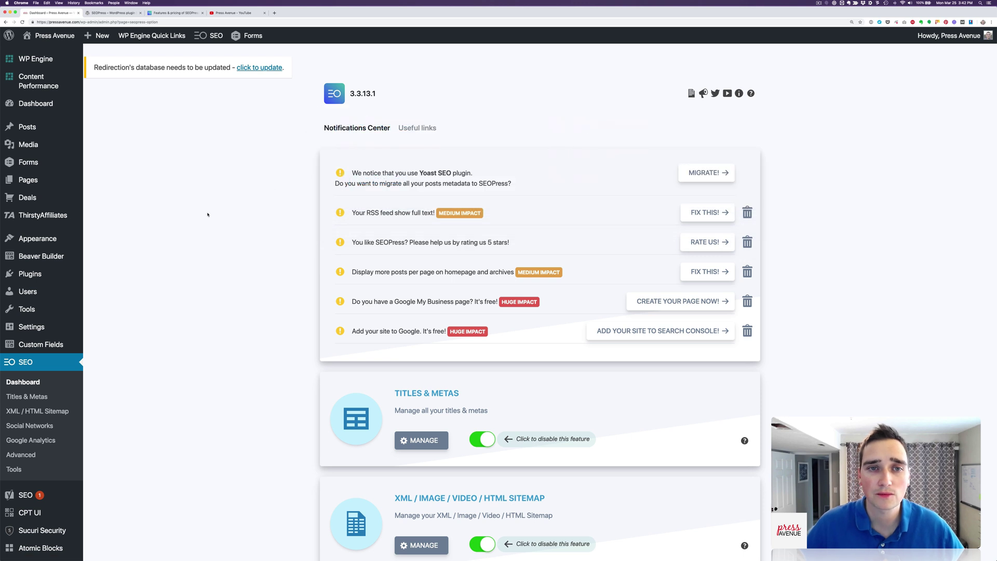
pyautogui.moveTo(363, 94)
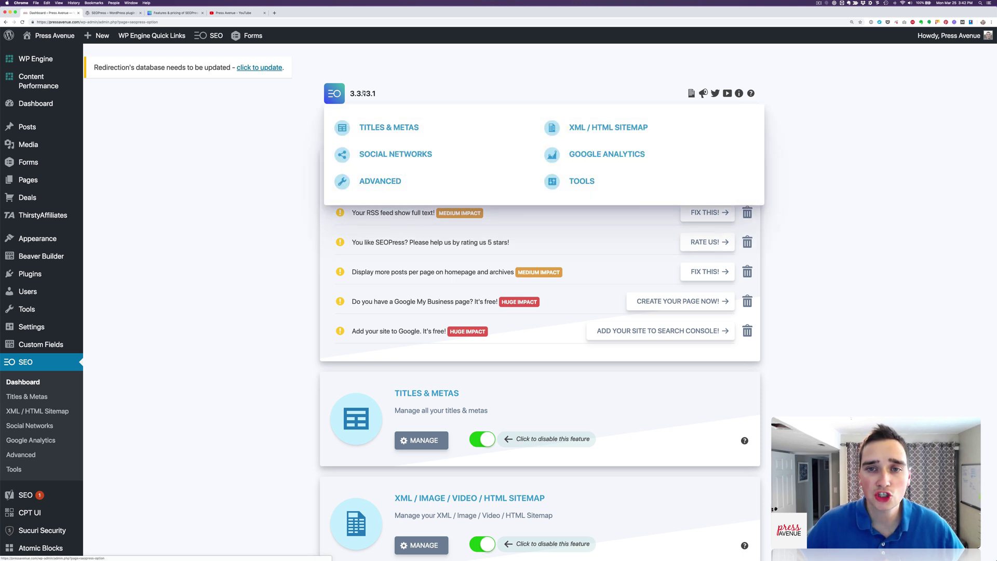
# Scroll through the Notifications Center and feature cards, including Titles & Metas and sitemaps
pyautogui.scroll(-3, 250, 196)
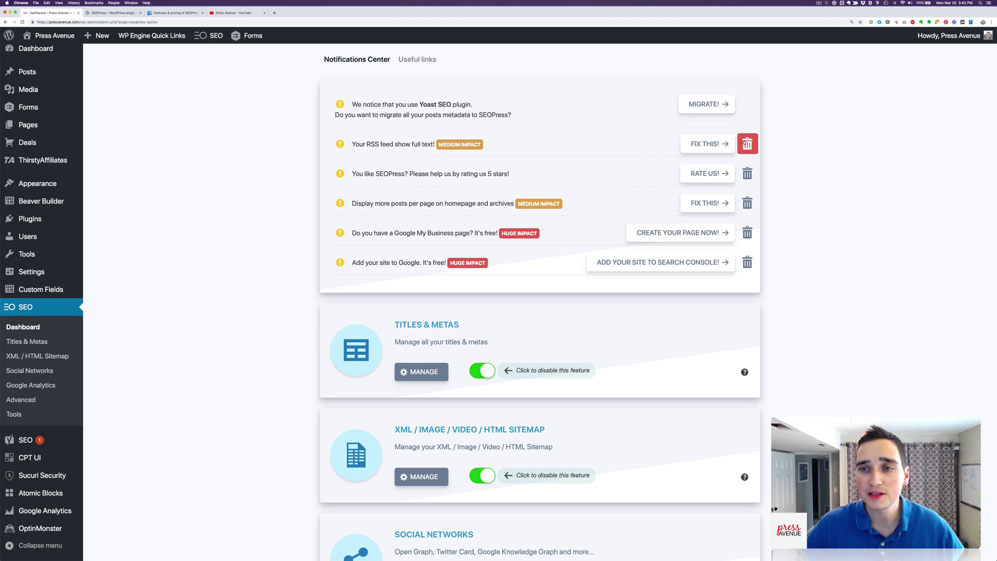
pyautogui.scroll(2, 676, 255)
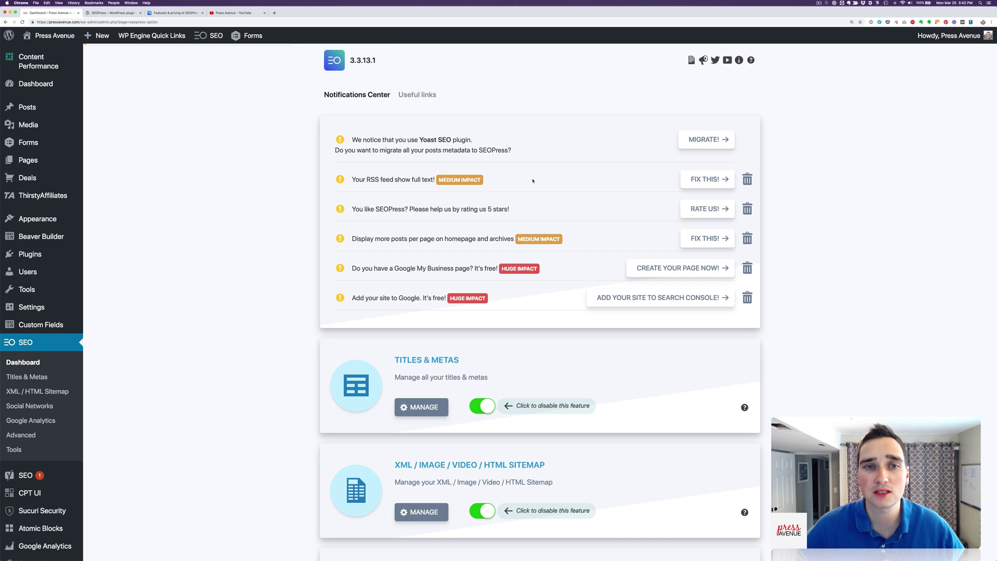
pyautogui.scroll(-5, 576, 186)
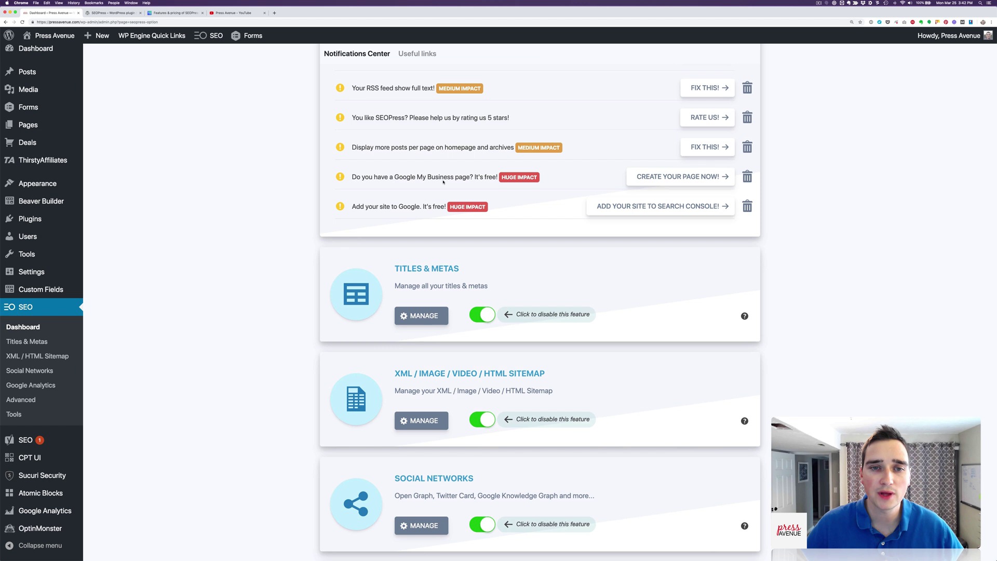
pyautogui.scroll(-1, 431, 174)
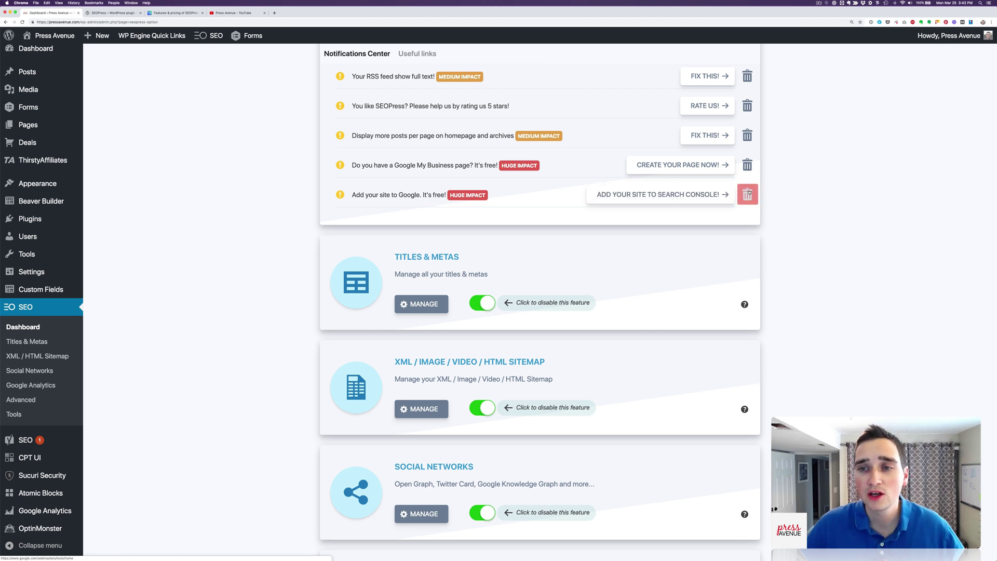
pyautogui.scroll(3, 785, 191)
pyautogui.scroll(1, 785, 191)
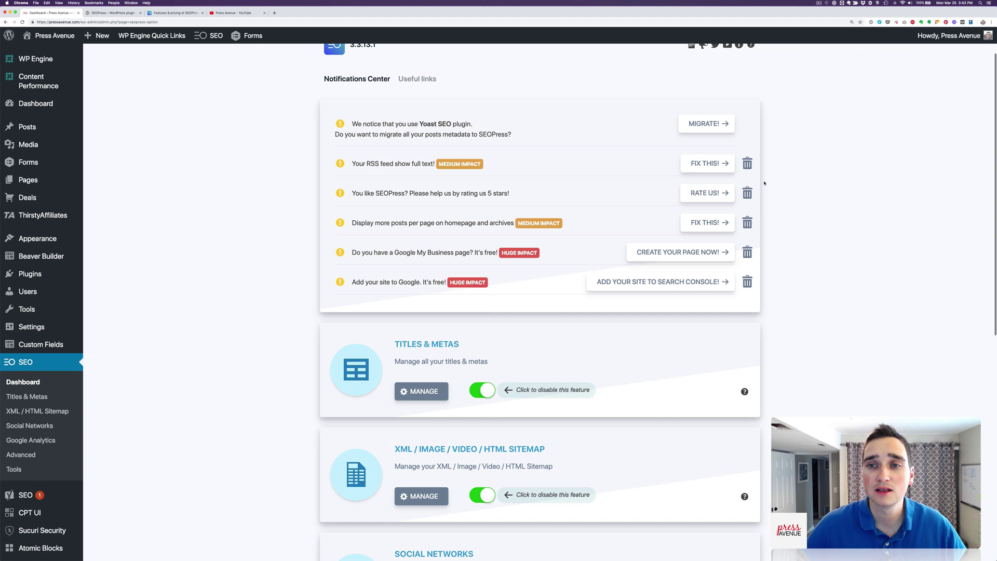
pyautogui.click(706, 124)
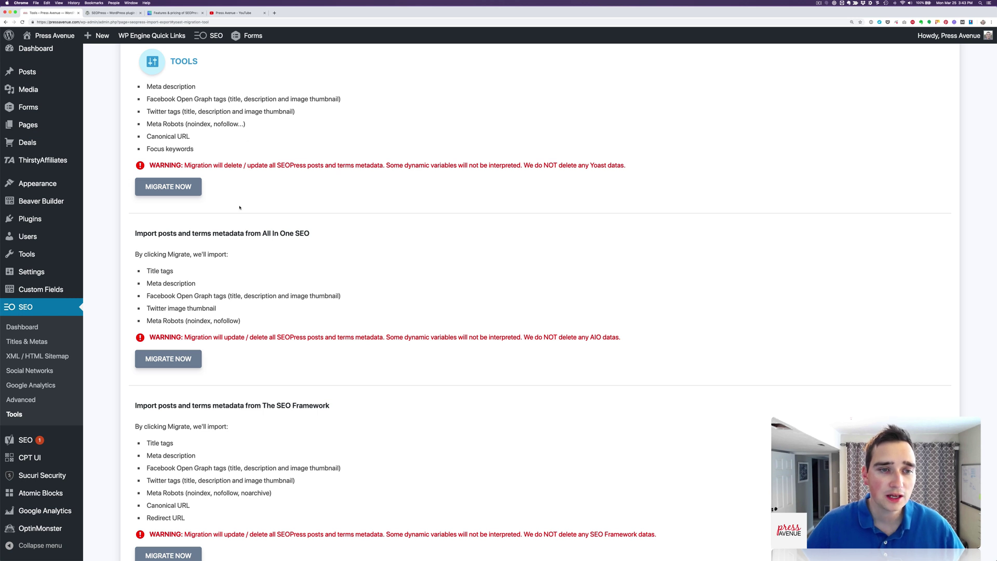
pyautogui.moveTo(264, 233); pyautogui.dragTo(311, 234)
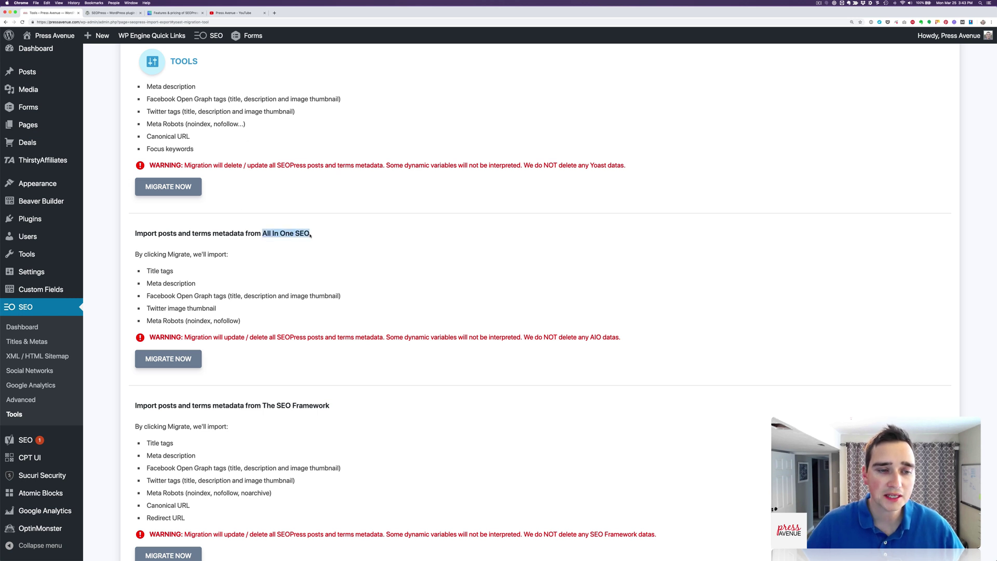
pyautogui.scroll(-3, 301, 239)
pyautogui.scroll(-3, 288, 247)
pyautogui.scroll(4, 281, 251)
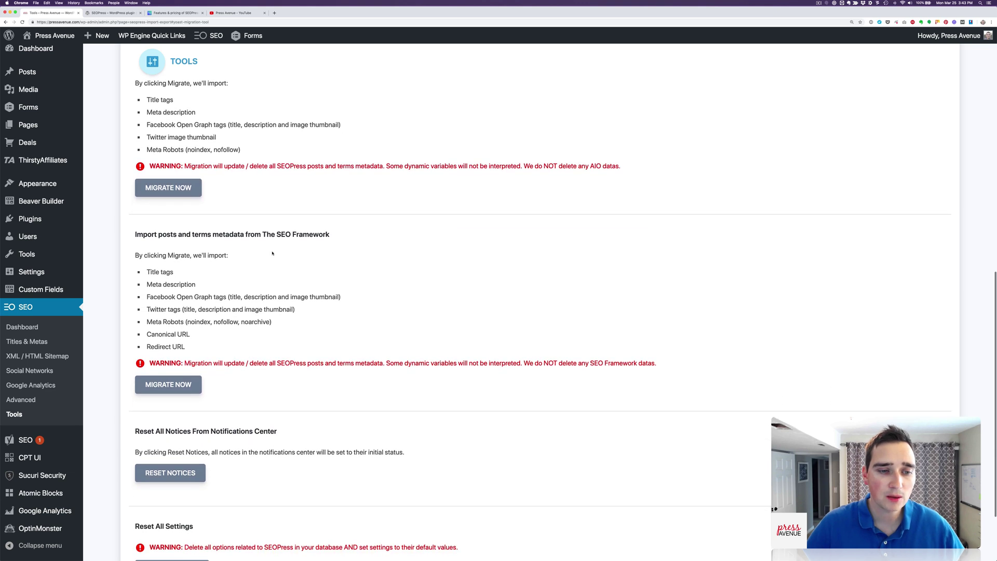
pyautogui.scroll(-5, 272, 253)
pyautogui.scroll(10, 272, 253)
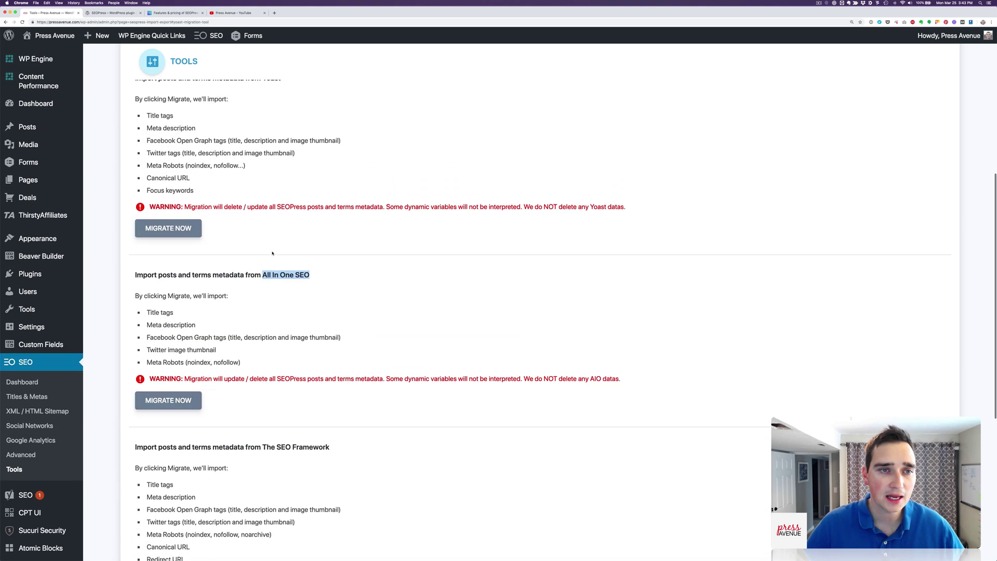
pyautogui.scroll(-4, 272, 254)
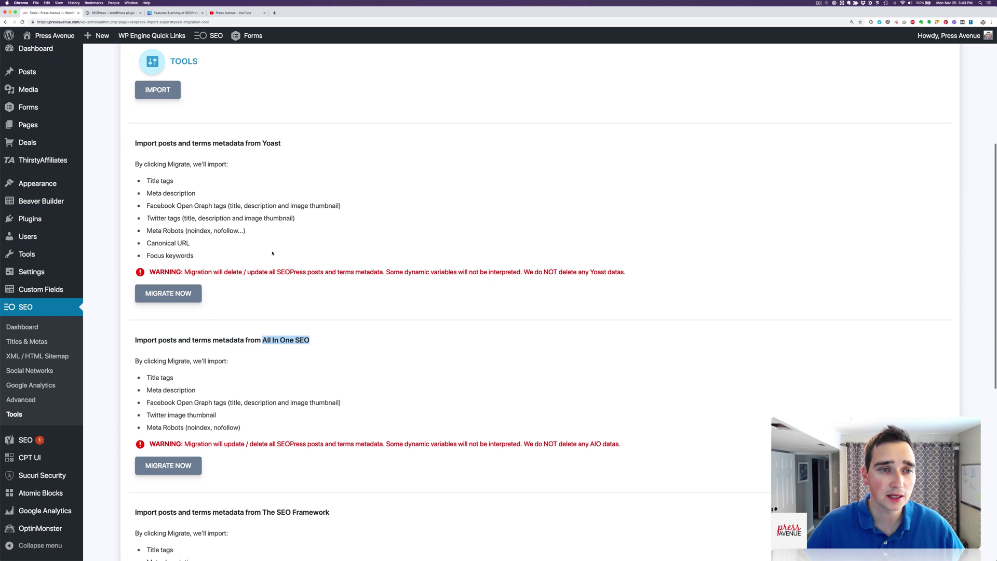
pyautogui.moveTo(143, 117); pyautogui.dragTo(234, 126)
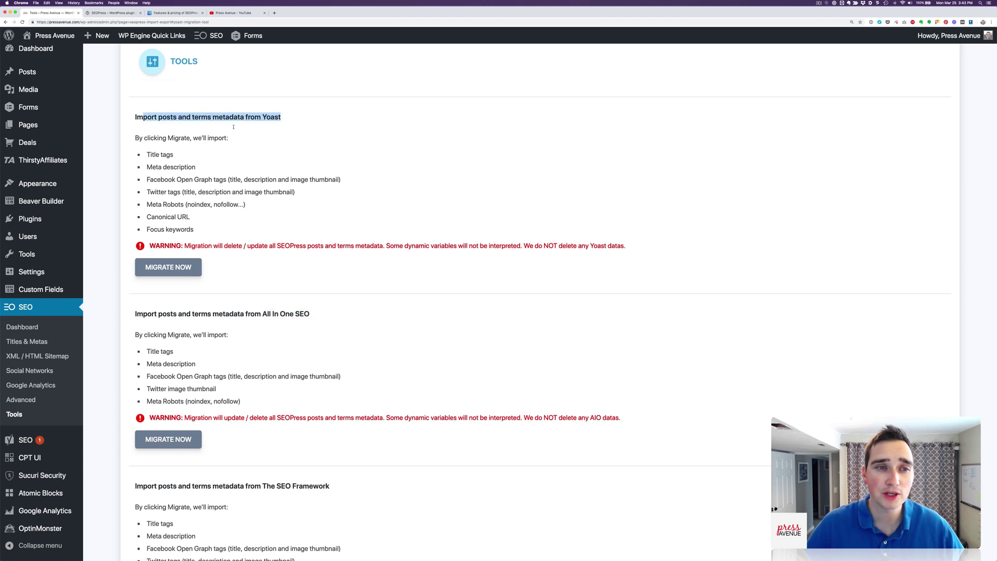
pyautogui.click(199, 150)
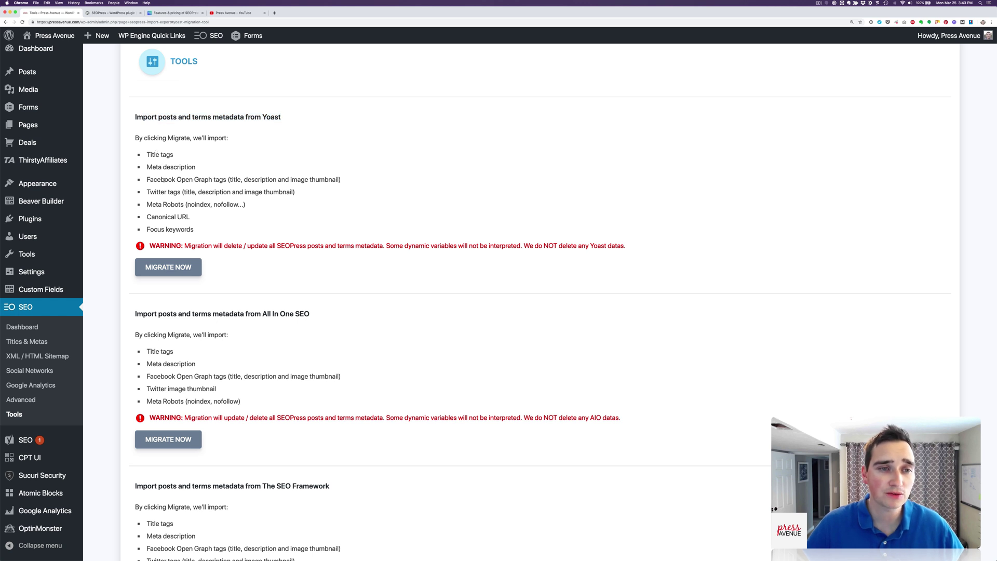
pyautogui.moveTo(161, 180); pyautogui.dragTo(225, 179)
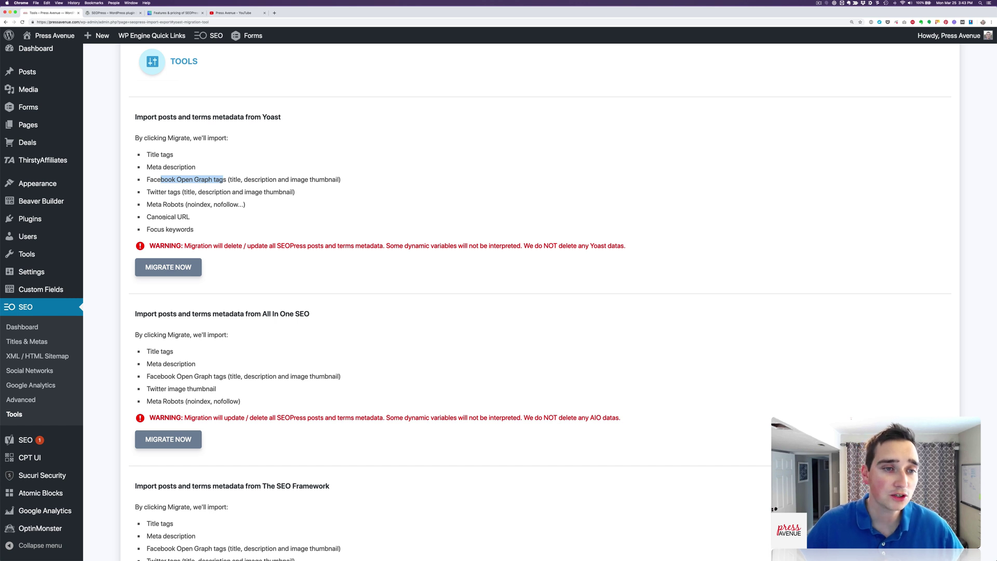
pyautogui.moveTo(152, 230); pyautogui.dragTo(213, 229)
pyautogui.click(217, 230)
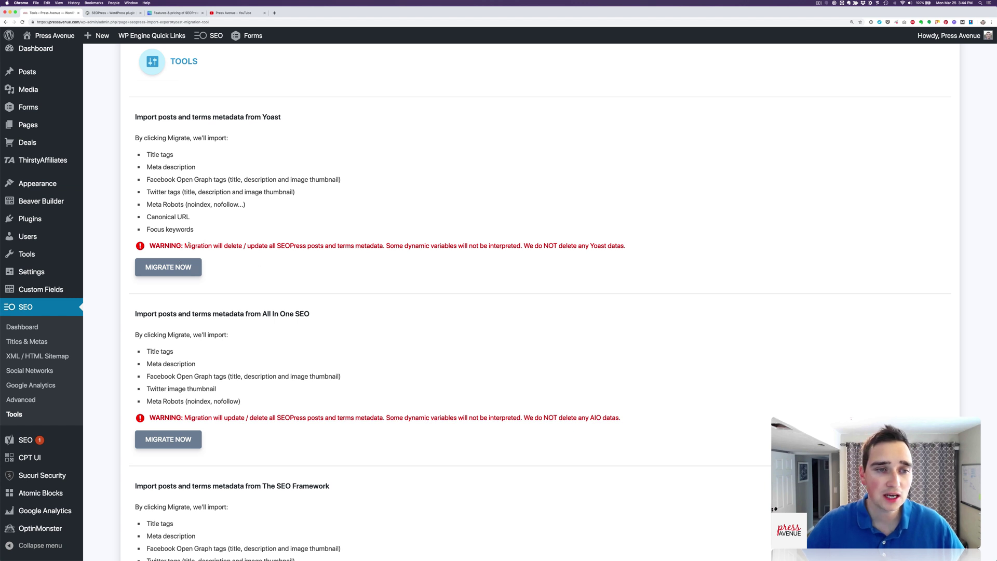
# Read the Yoast import warnings about dynamic variables and Yoast data not being deleted
pyautogui.moveTo(184, 246); pyautogui.dragTo(383, 247)
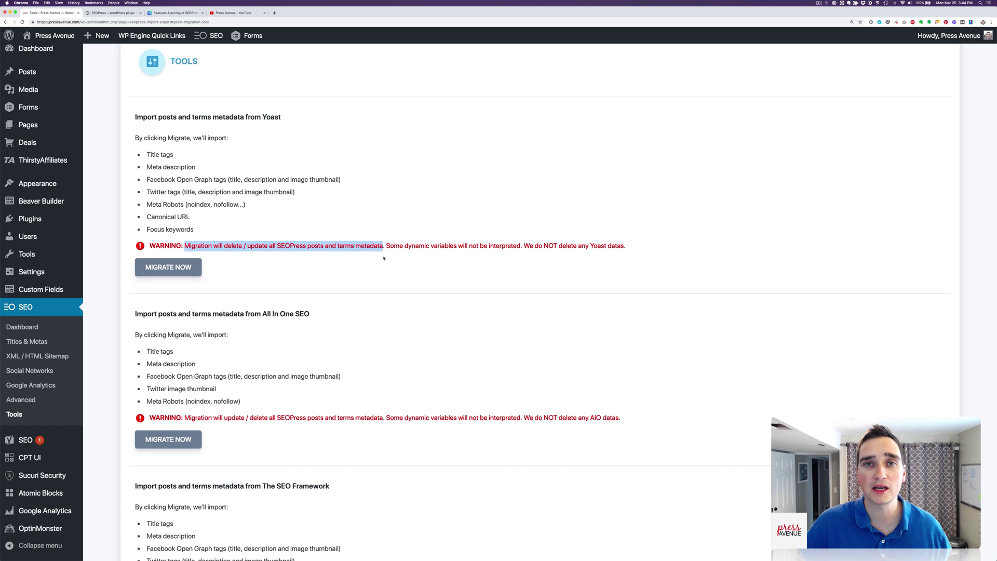
pyautogui.moveTo(394, 246); pyautogui.dragTo(523, 246)
pyautogui.click(523, 245)
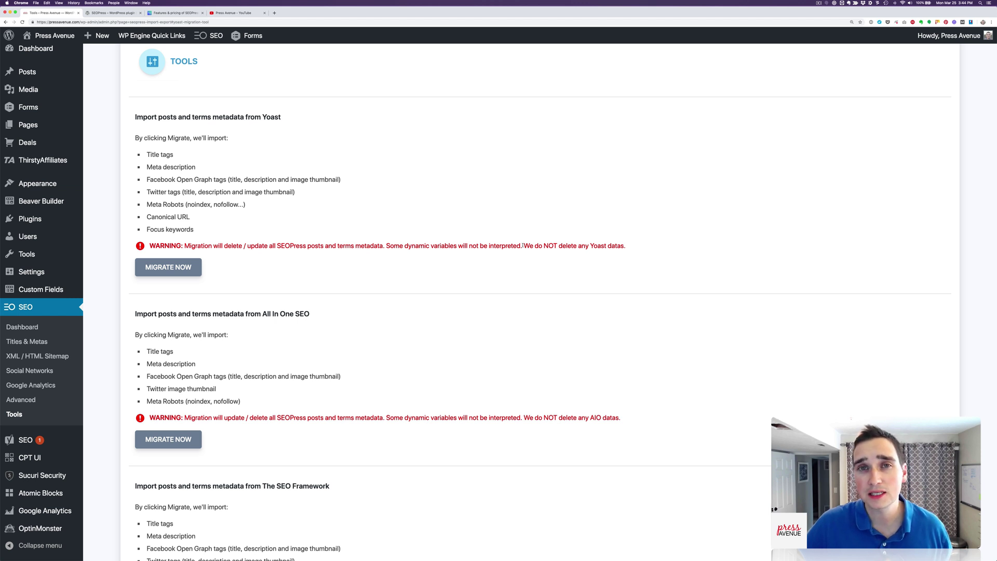
pyautogui.moveTo(523, 246); pyautogui.dragTo(624, 245)
pyautogui.click(621, 245)
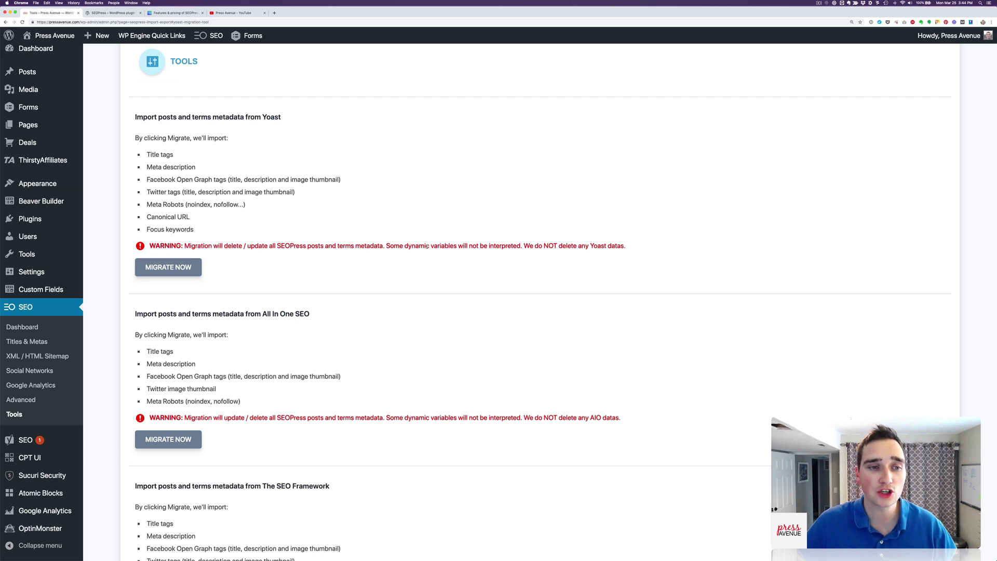
# Run MIGRATE NOW and confirm the 'Migration completed!' message
pyautogui.click(176, 268)
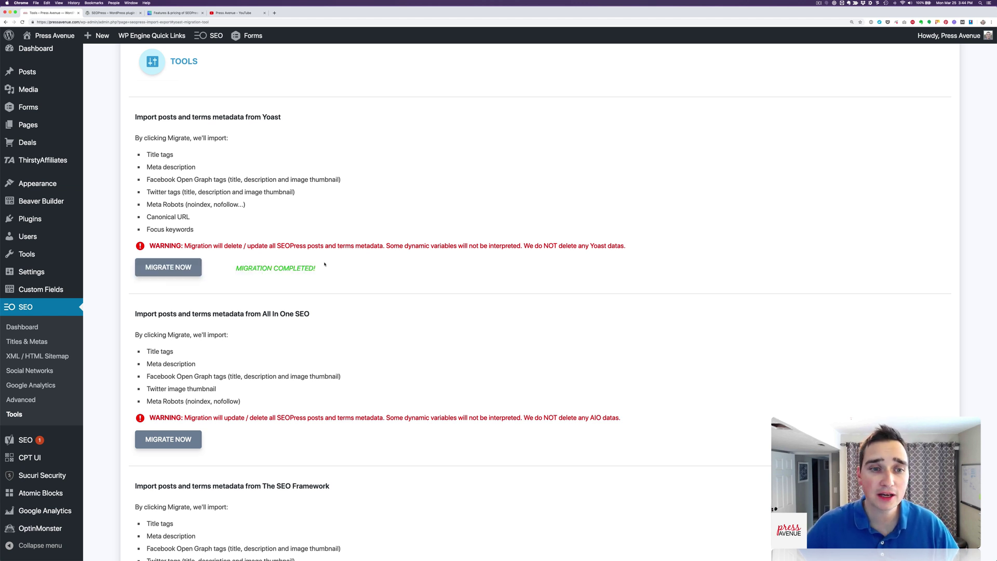
pyautogui.moveTo(242, 268); pyautogui.dragTo(316, 269)
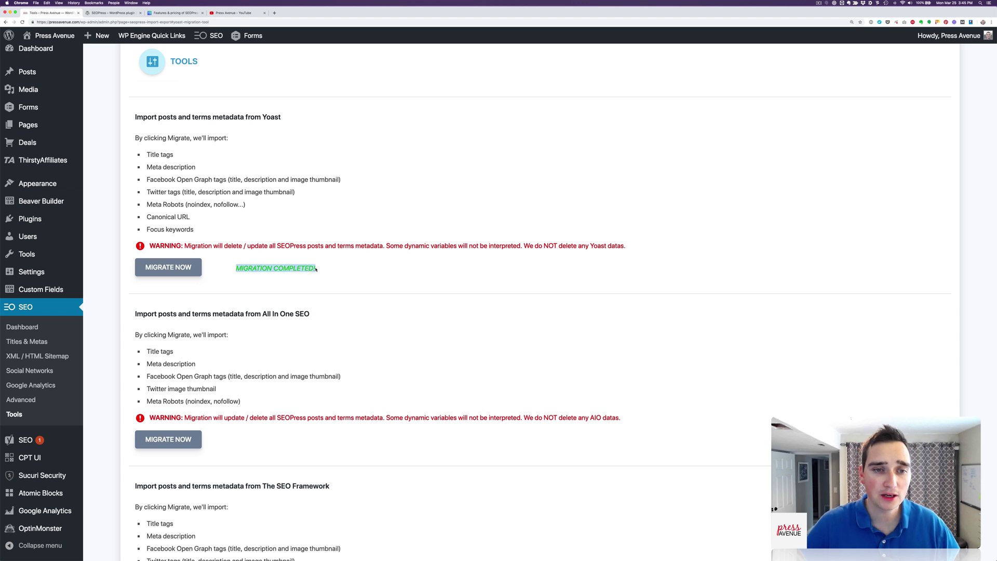
pyautogui.click(316, 269)
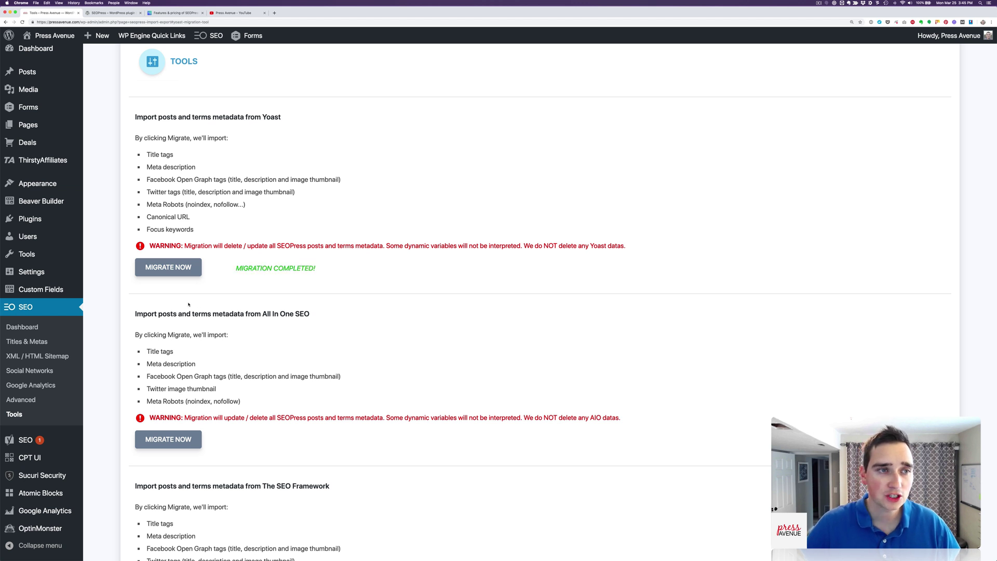
# Open the 'How to Disable WordPress Comments in Posts & Pages' post from All Posts
pyautogui.click(52, 70)
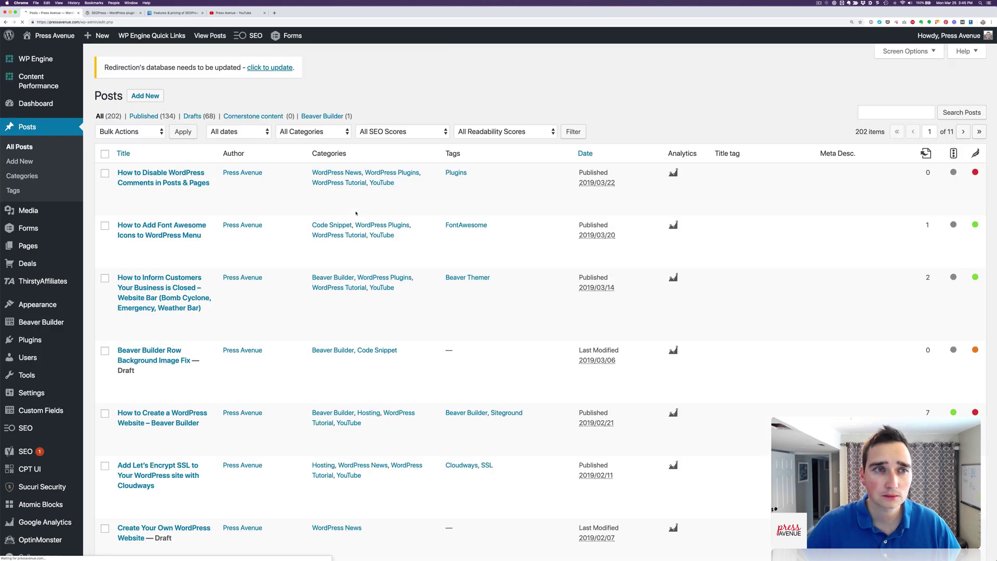
pyautogui.moveTo(285, 209)
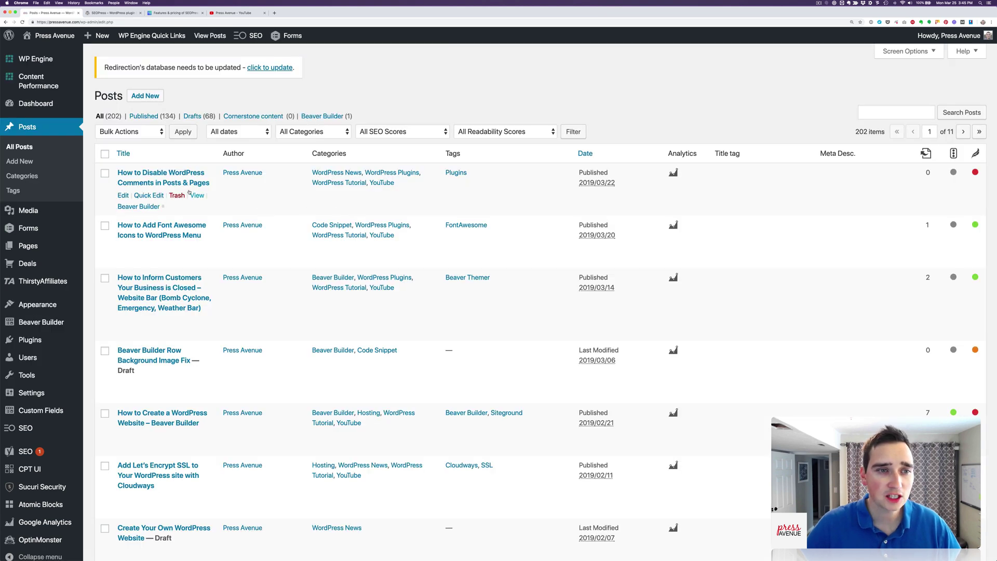
pyautogui.click(153, 175)
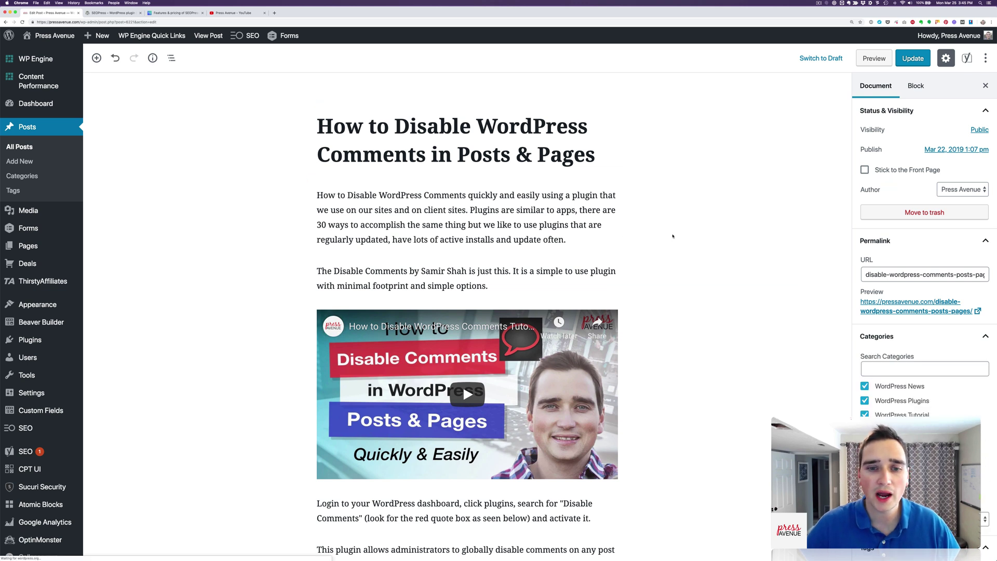
# Check the post's imported SEOPress title (69/60) and meta description (274/160)
pyautogui.scroll(-6, 672, 236)
pyautogui.scroll(-15, 672, 237)
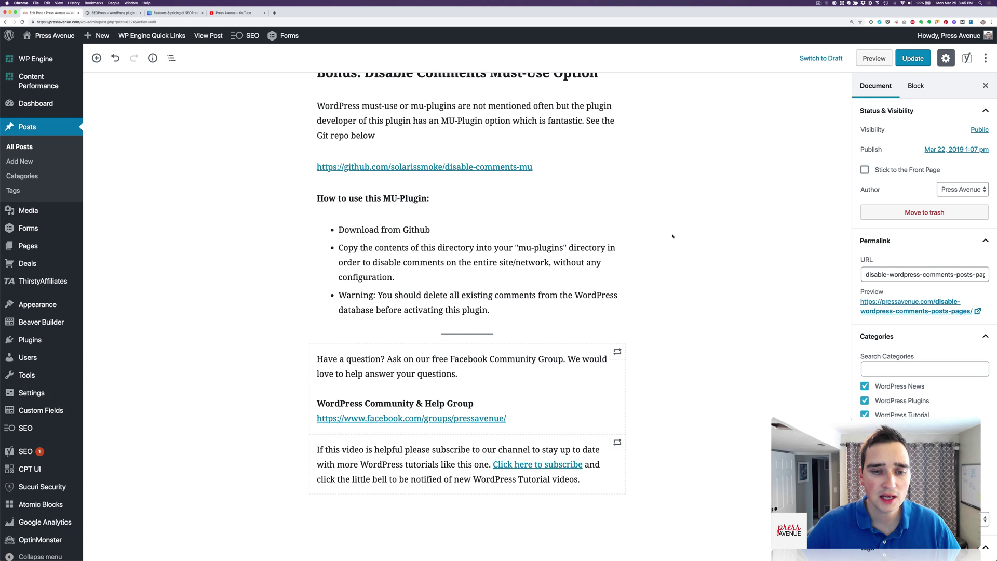
pyautogui.scroll(-3, 673, 236)
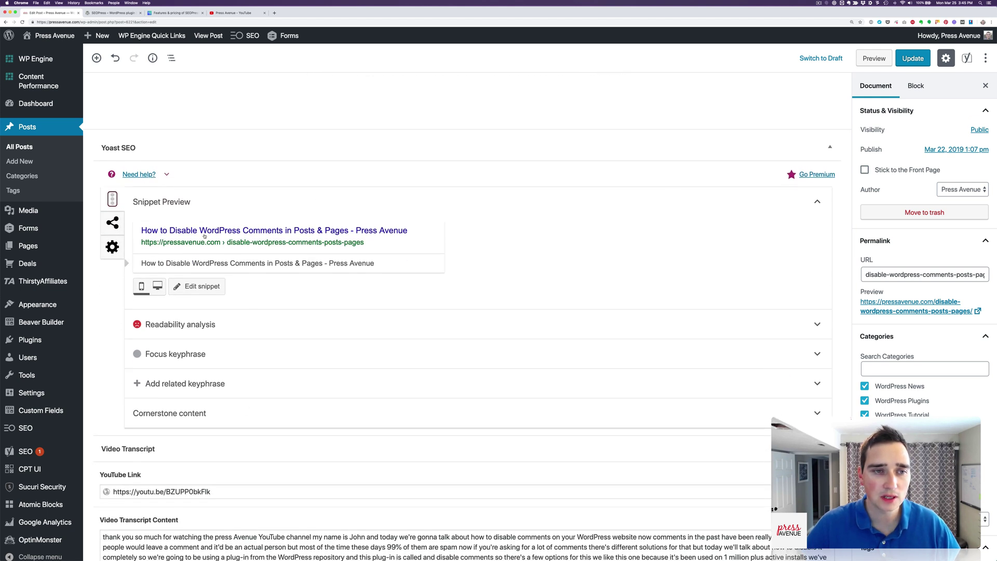
pyautogui.scroll(-10, 297, 232)
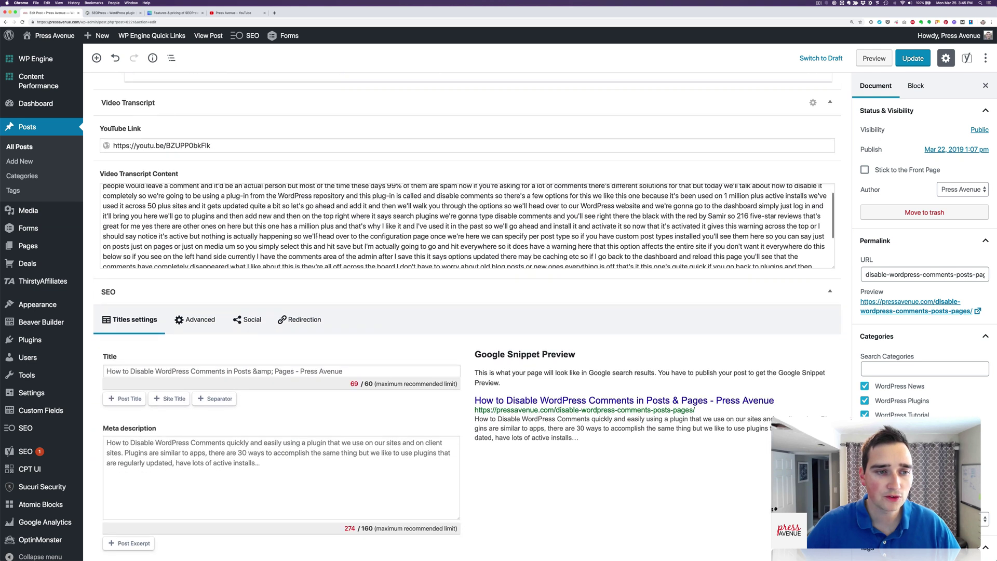
pyautogui.scroll(-4, 267, 314)
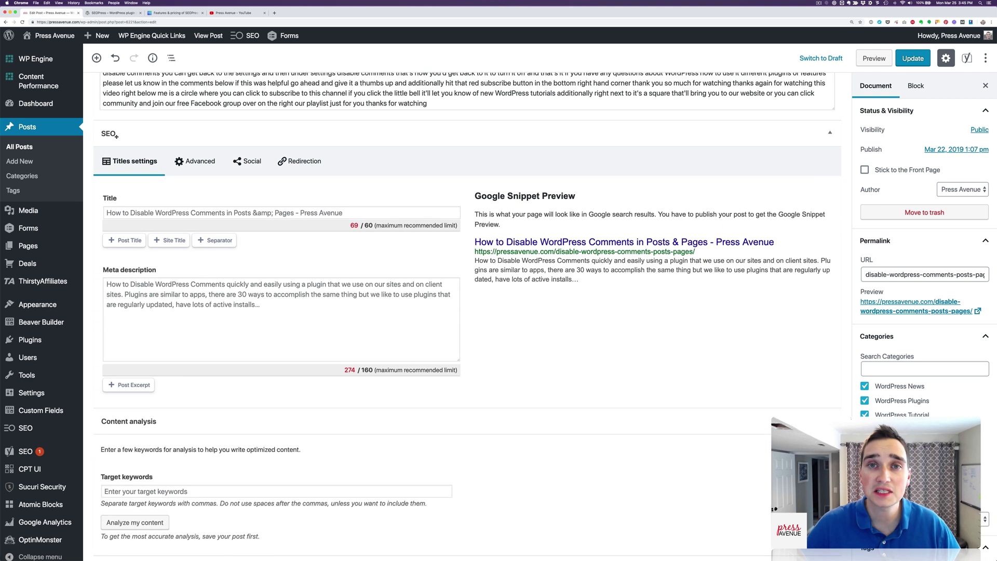
pyautogui.click(198, 213)
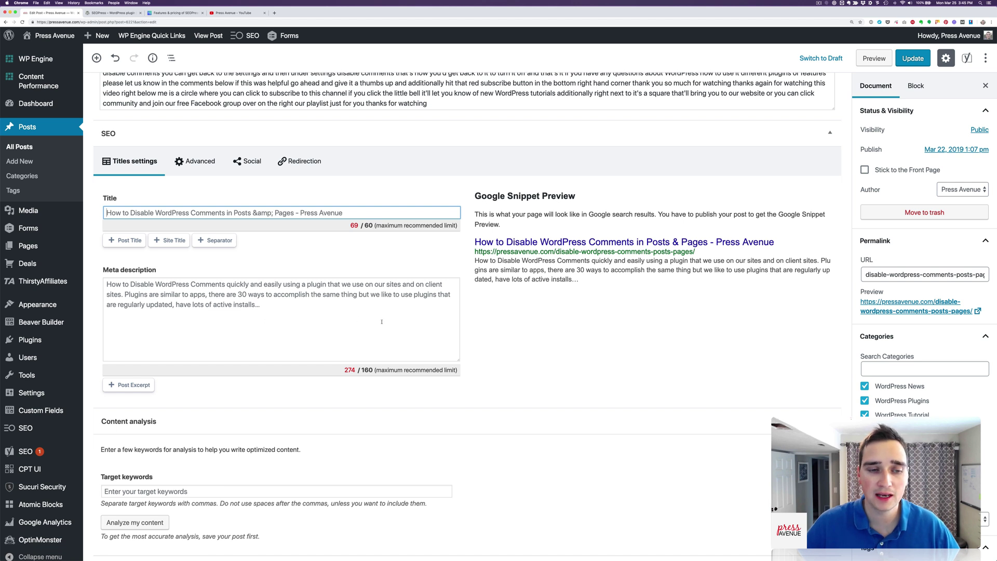
pyautogui.scroll(10, 375, 314)
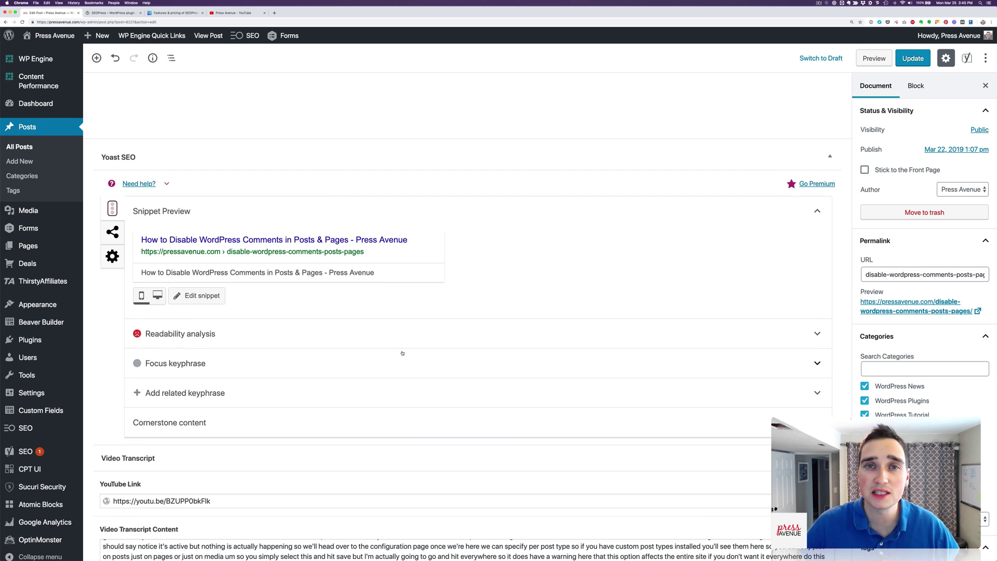
pyautogui.scroll(-10, 403, 353)
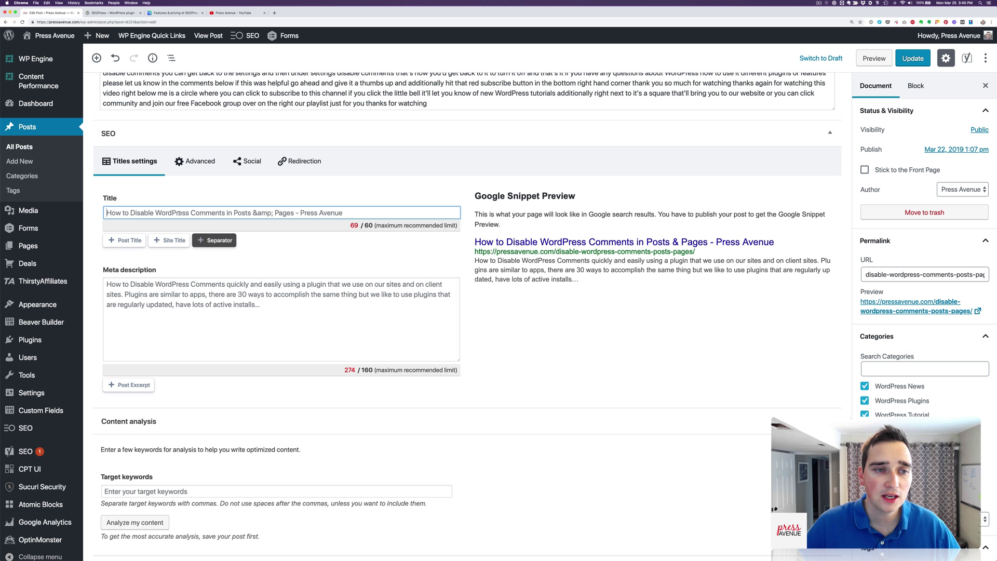
pyautogui.rightClick(107, 213)
pyautogui.click(290, 230)
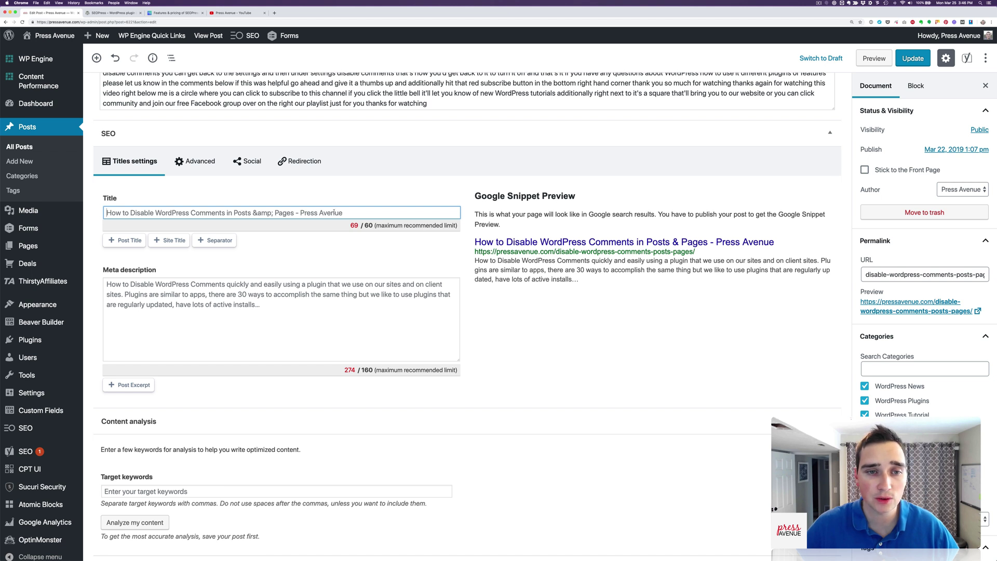
pyautogui.scroll(1, 233, 312)
pyautogui.moveTo(29, 428)
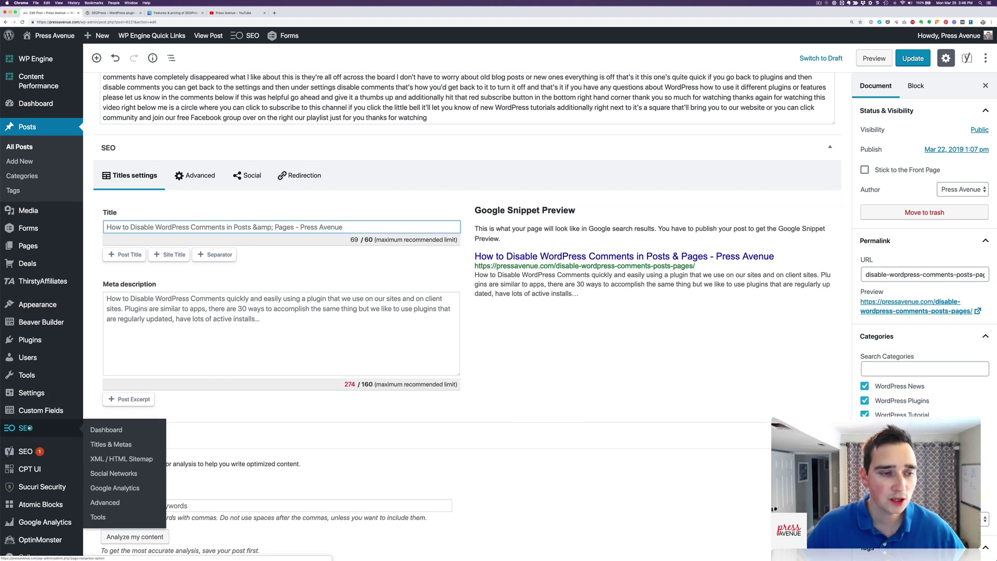
pyautogui.click(116, 429)
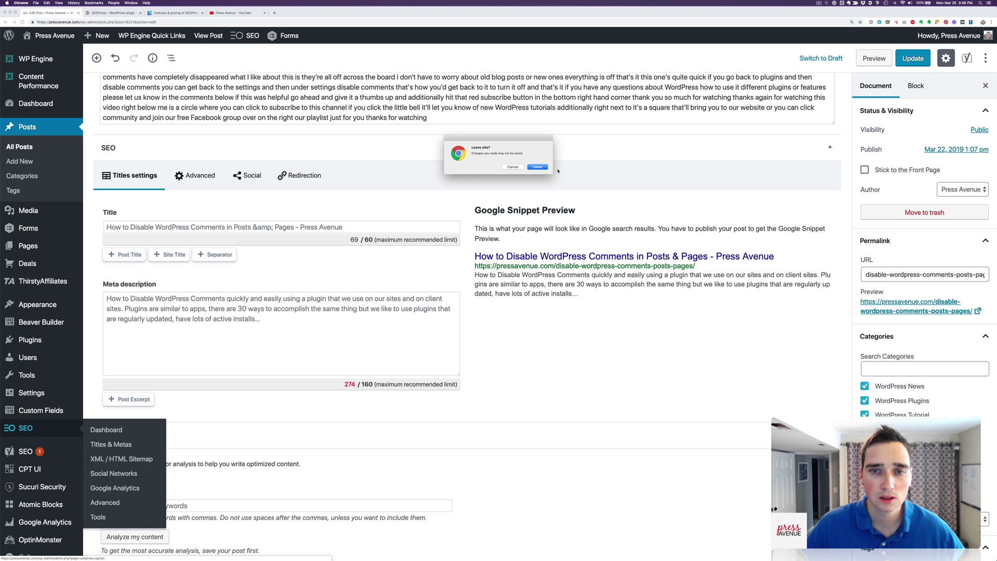
pyautogui.click(537, 167)
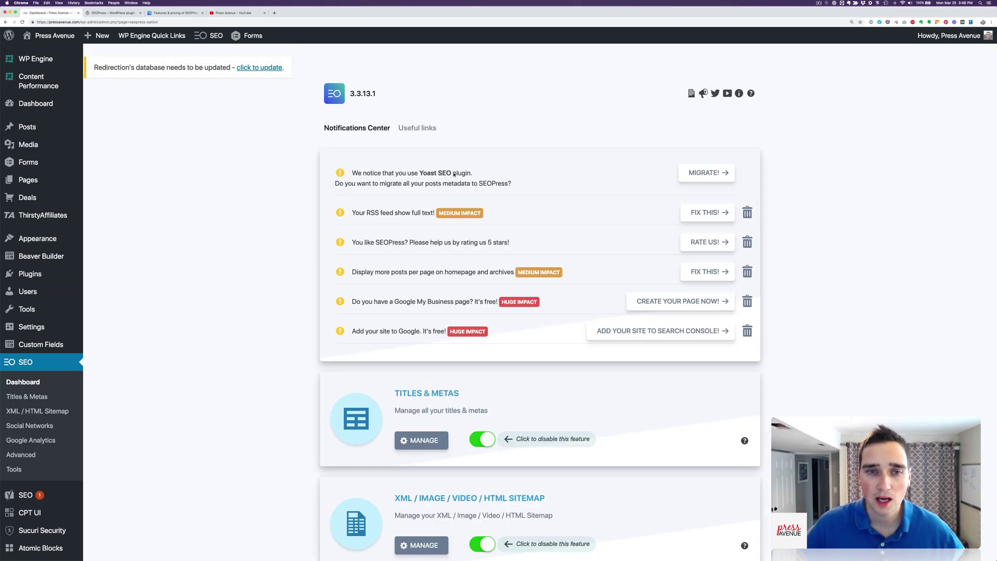
pyautogui.scroll(-2, 427, 213)
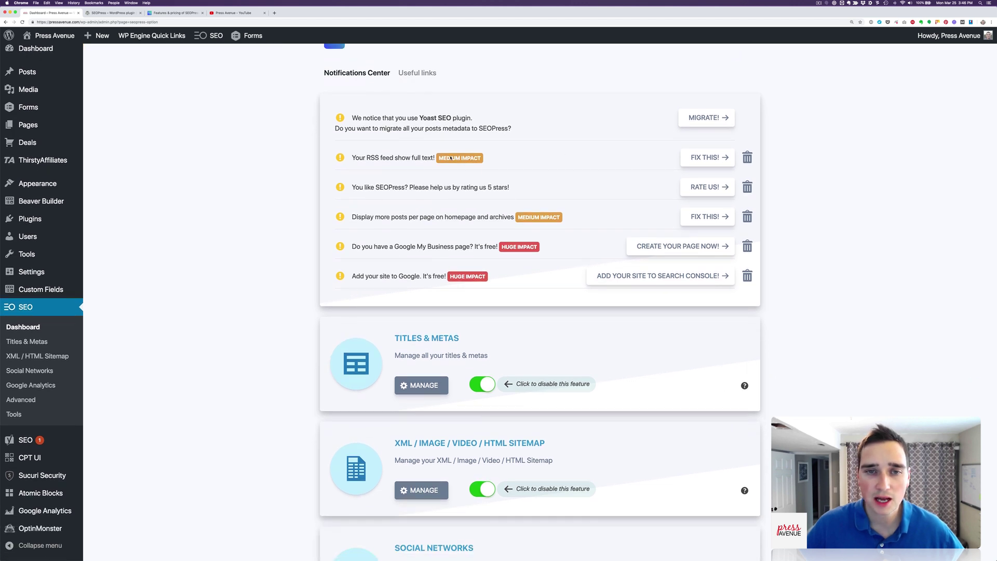
pyautogui.scroll(-7, 426, 288)
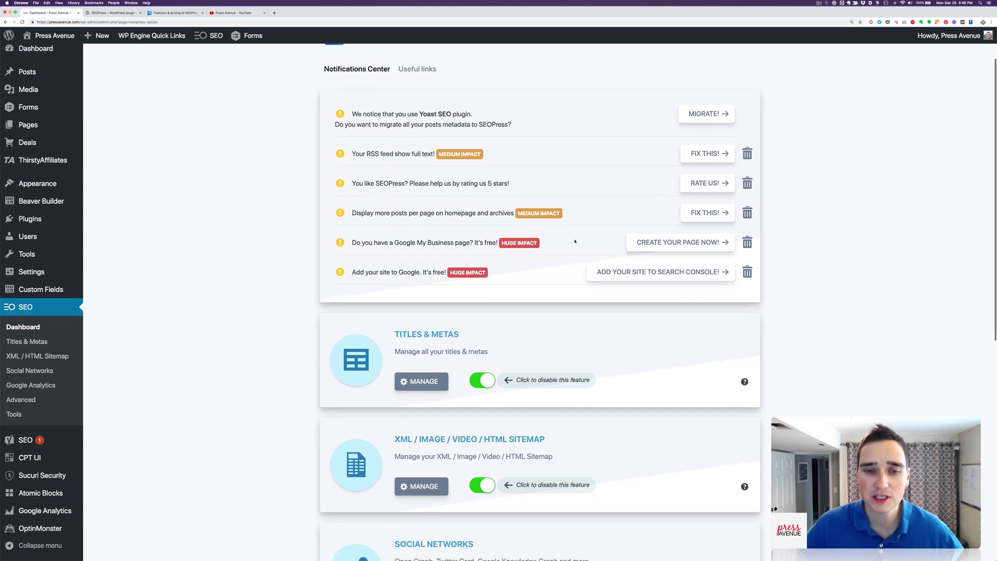
pyautogui.scroll(-1, 577, 240)
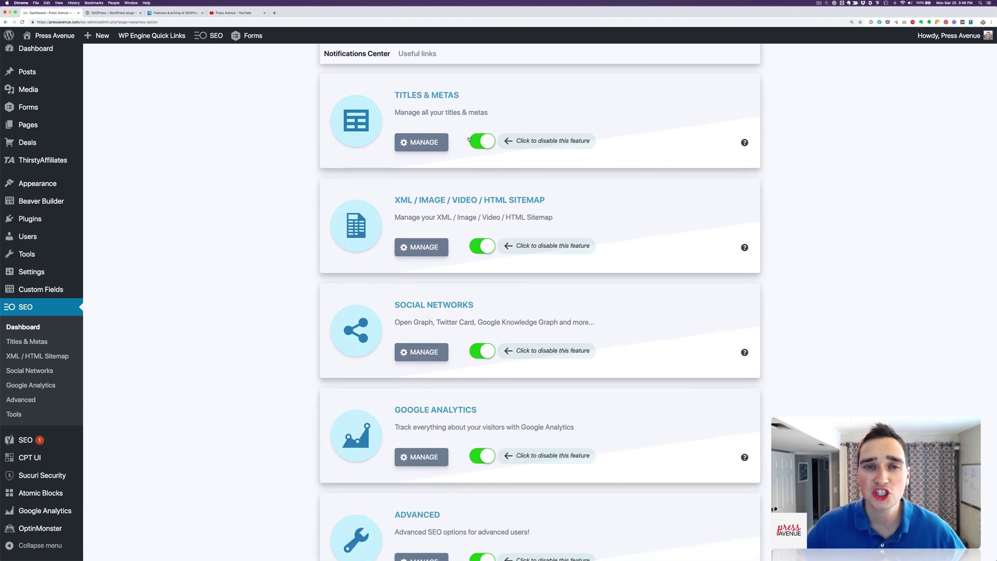
pyautogui.moveTo(395, 95); pyautogui.dragTo(449, 95)
pyautogui.click(449, 95)
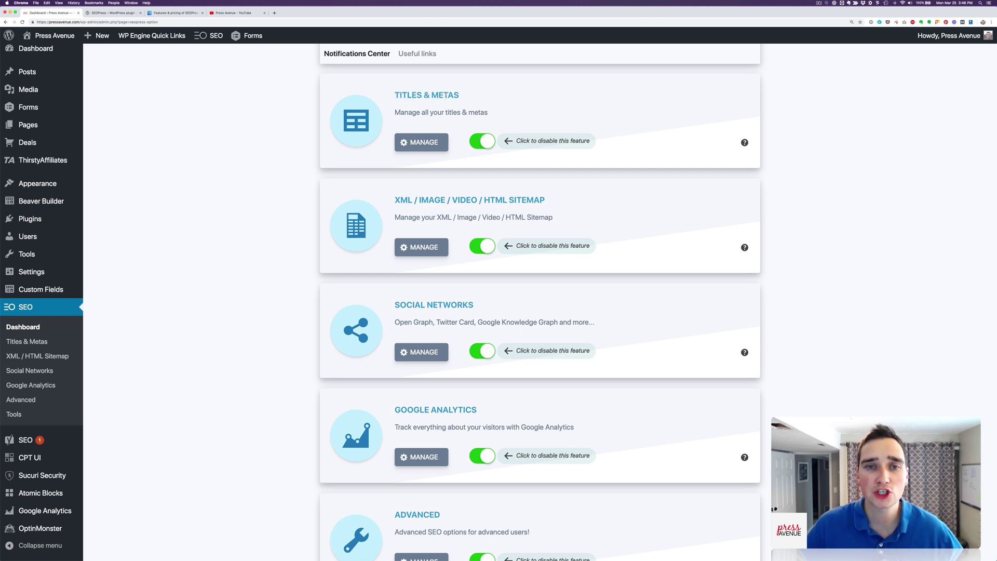
pyautogui.moveTo(47, 73)
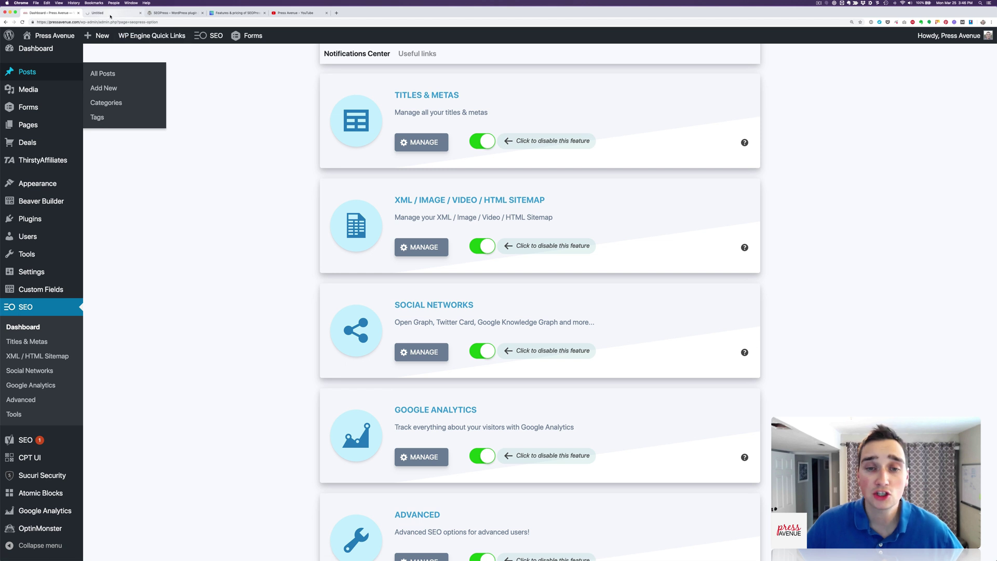
pyautogui.scroll(-1, 473, 171)
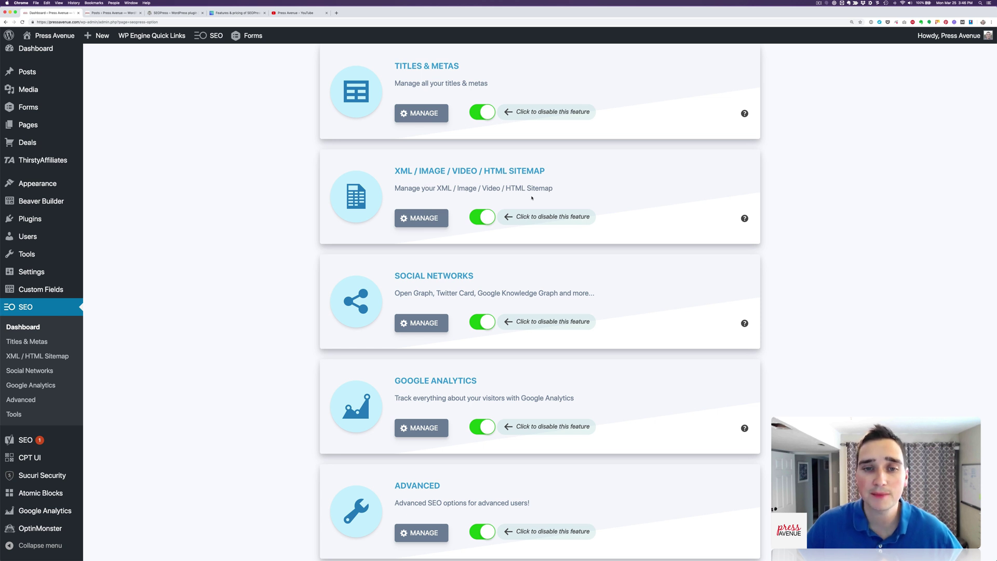
pyautogui.scroll(-2, 532, 198)
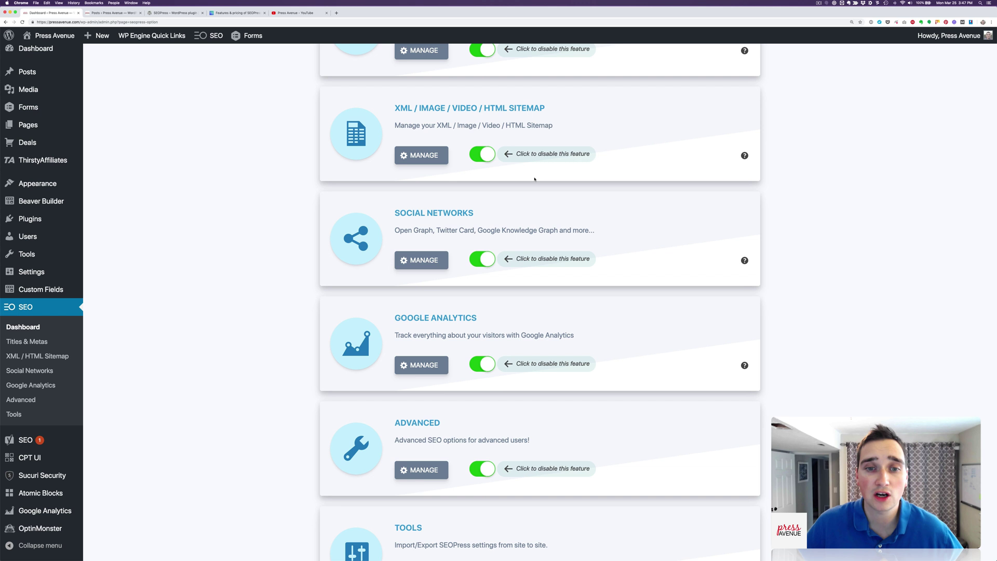
pyautogui.scroll(-3, 534, 179)
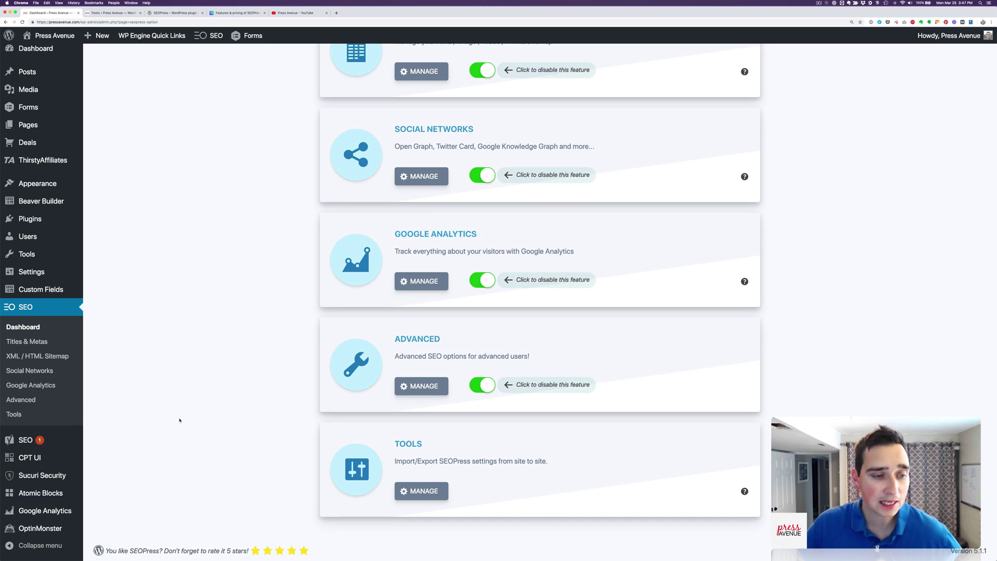
pyautogui.moveTo(60, 511)
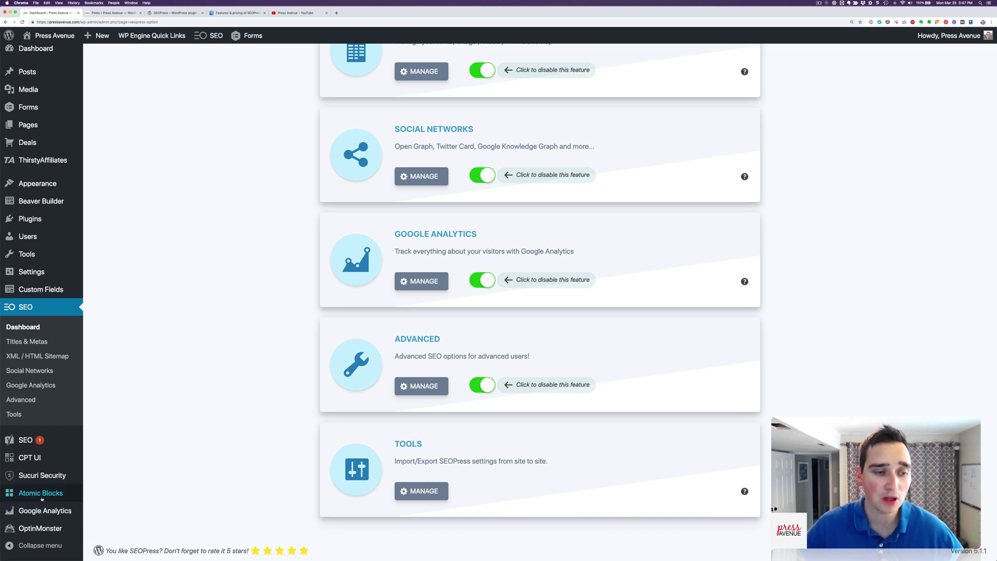
pyautogui.moveTo(413, 230); pyautogui.dragTo(472, 234)
pyautogui.click(472, 234)
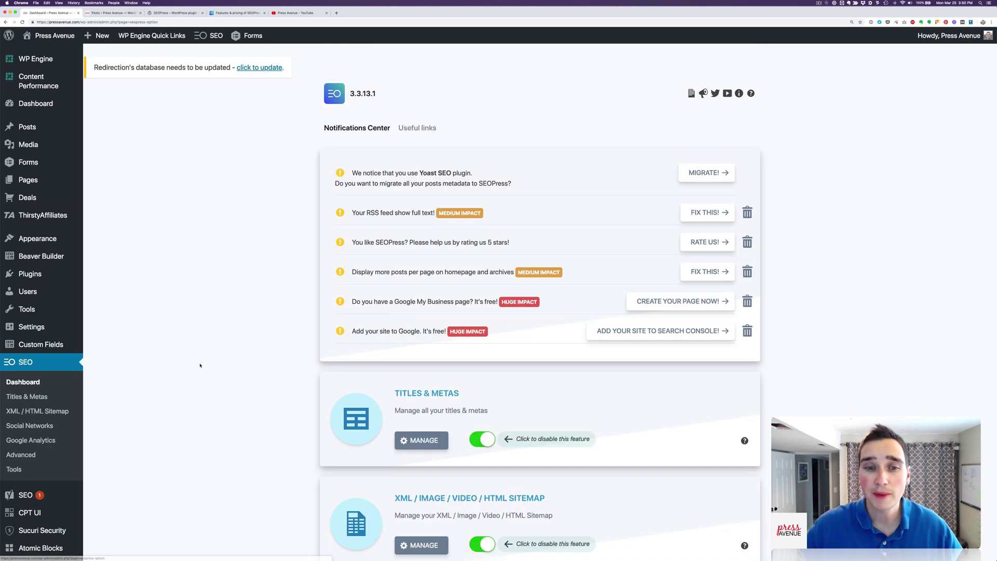
pyautogui.scroll(-5, 343, 347)
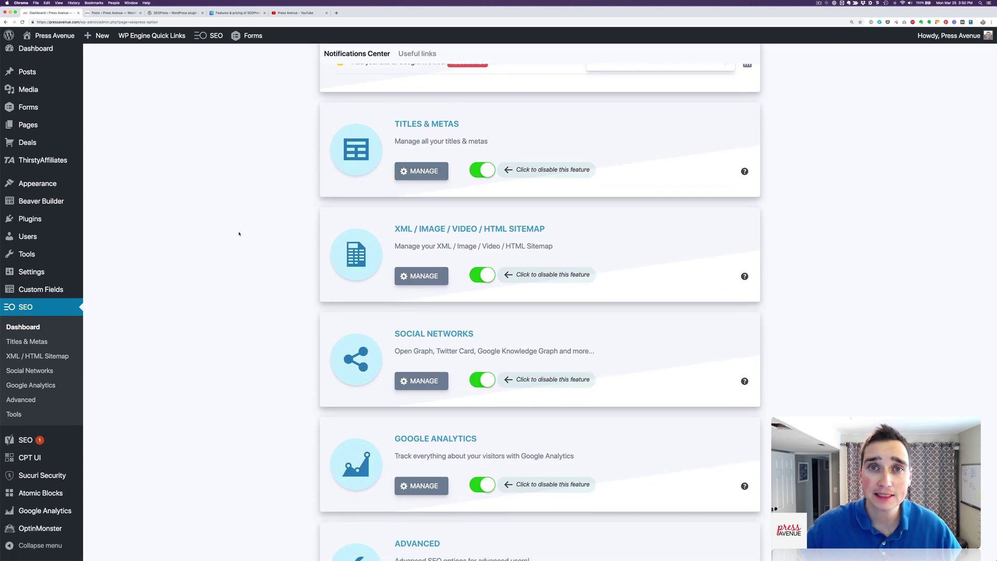
# Review the Home site title and meta description templates, then go to Single Post Types
pyautogui.click(44, 342)
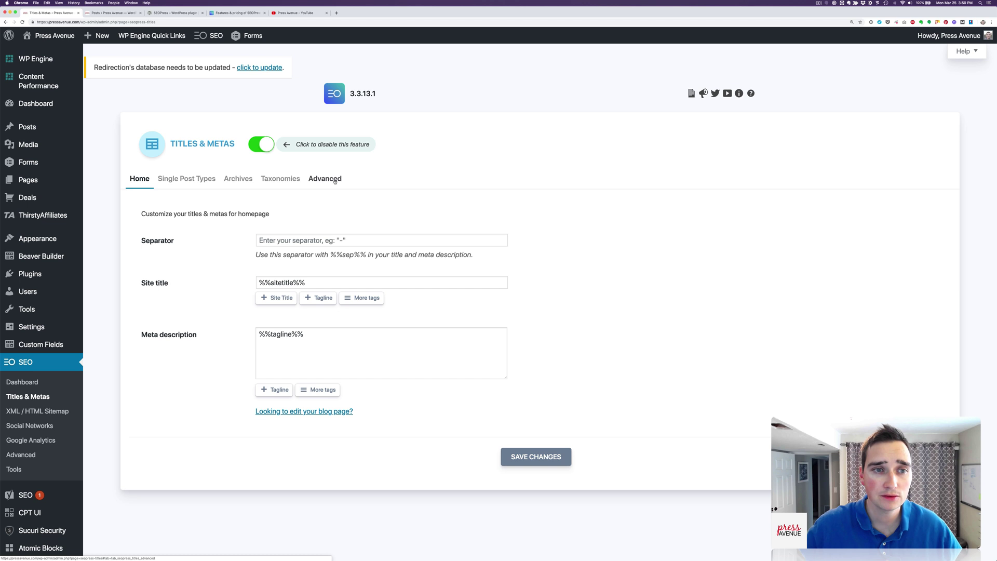
pyautogui.scroll(-1, 332, 179)
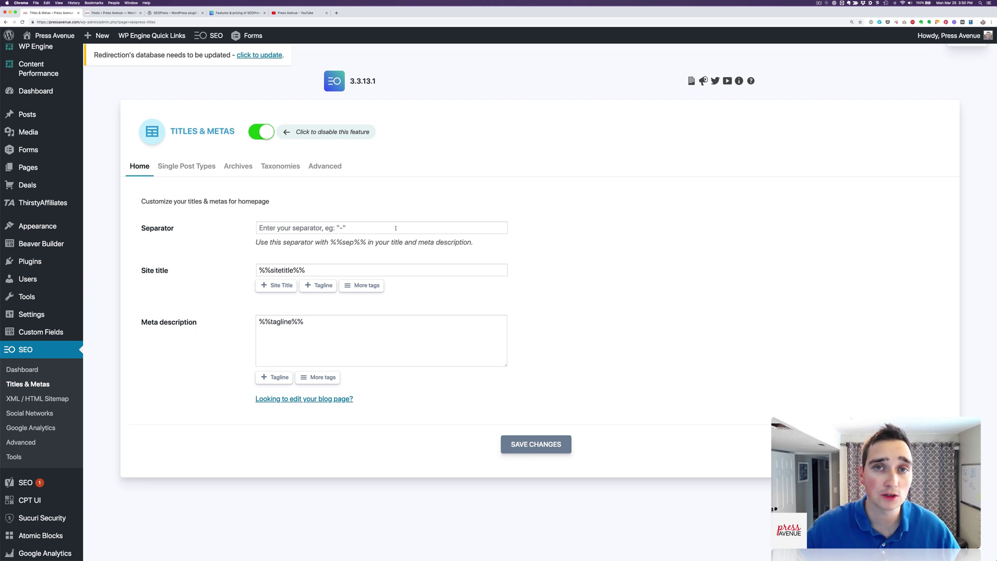
pyautogui.click(314, 268)
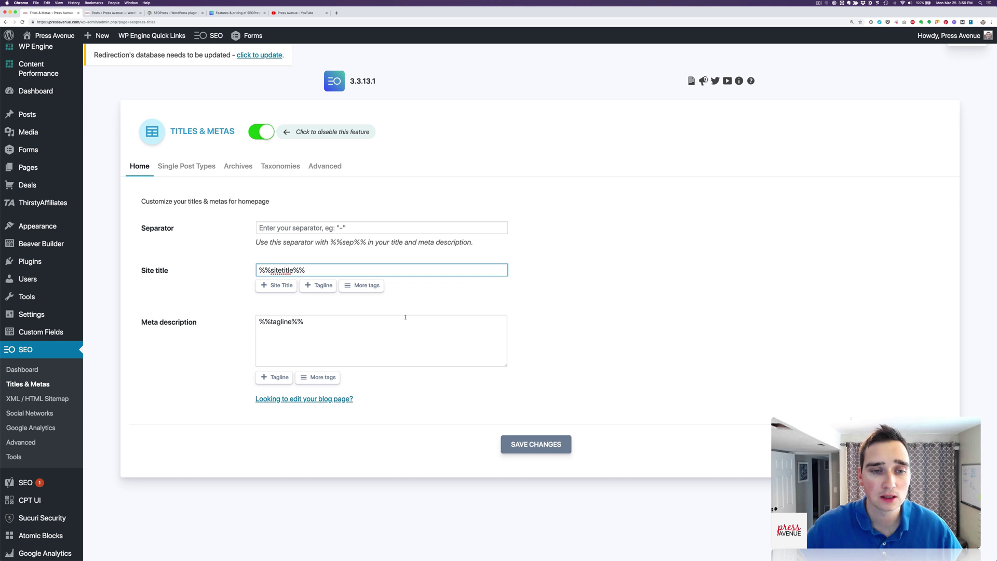
pyautogui.click(358, 332)
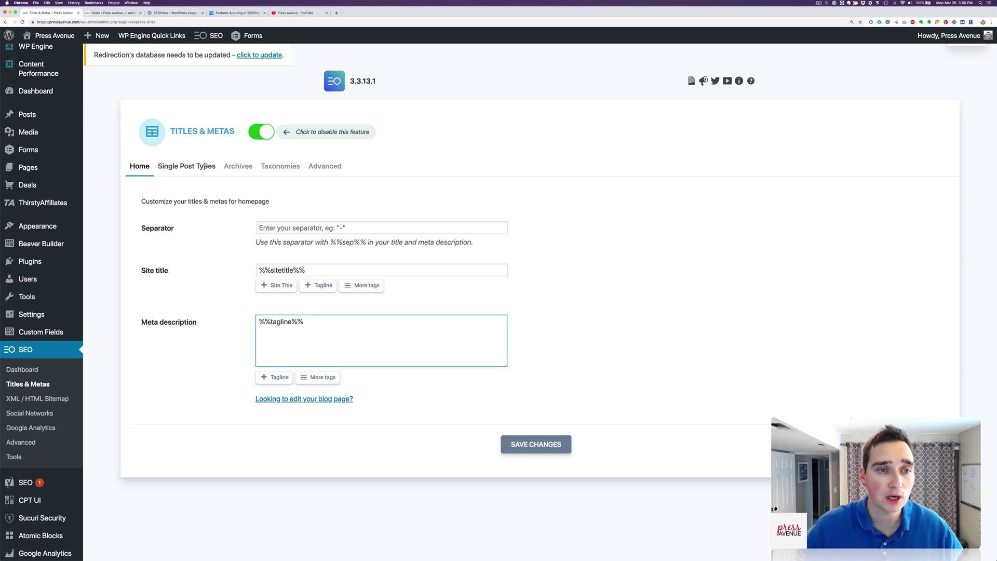
pyautogui.click(203, 169)
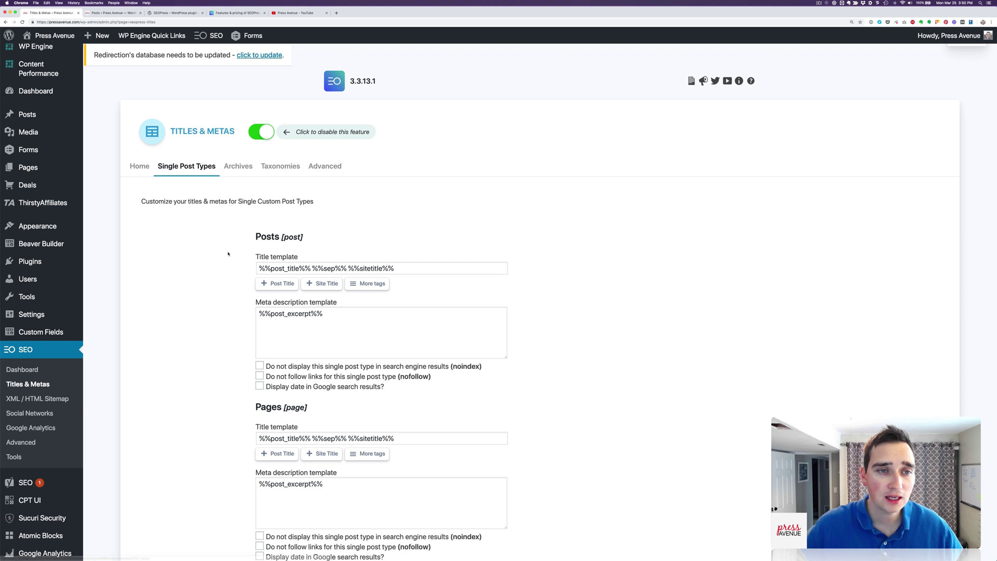
# Set the [fl-builder-template] Templates post type to noindex and nofollow and save
pyautogui.scroll(-5, 229, 254)
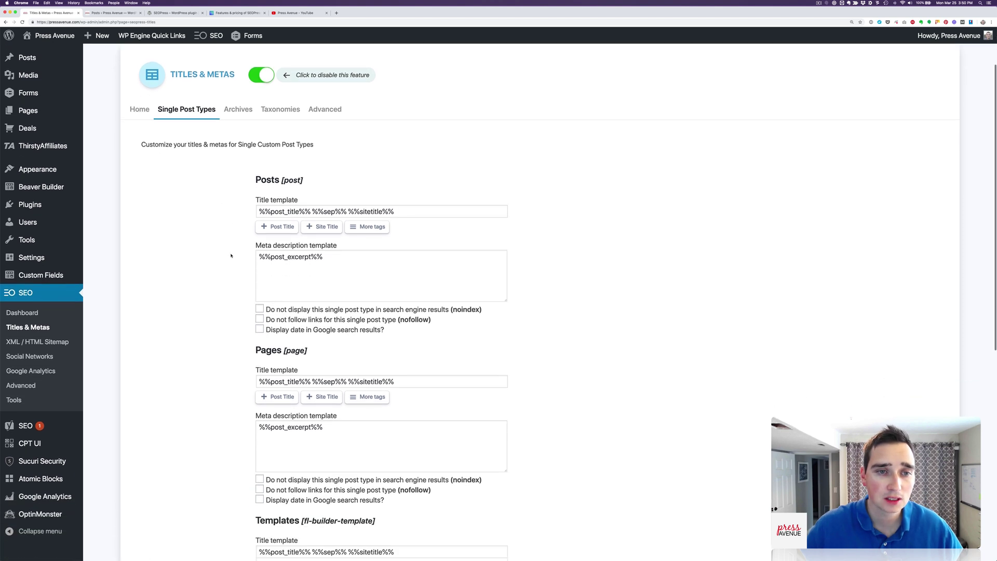
pyautogui.scroll(-6, 231, 255)
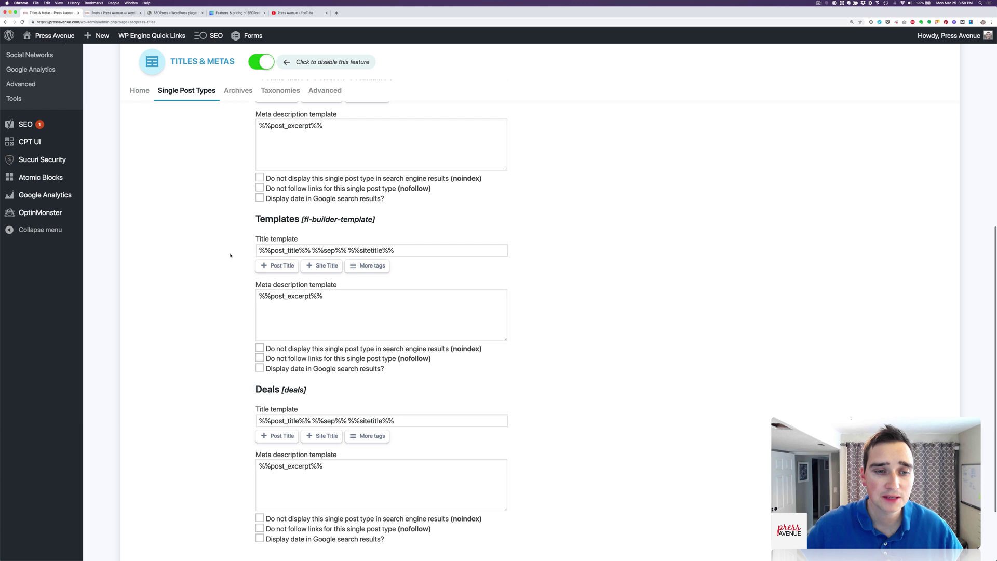
pyautogui.scroll(-1, 230, 255)
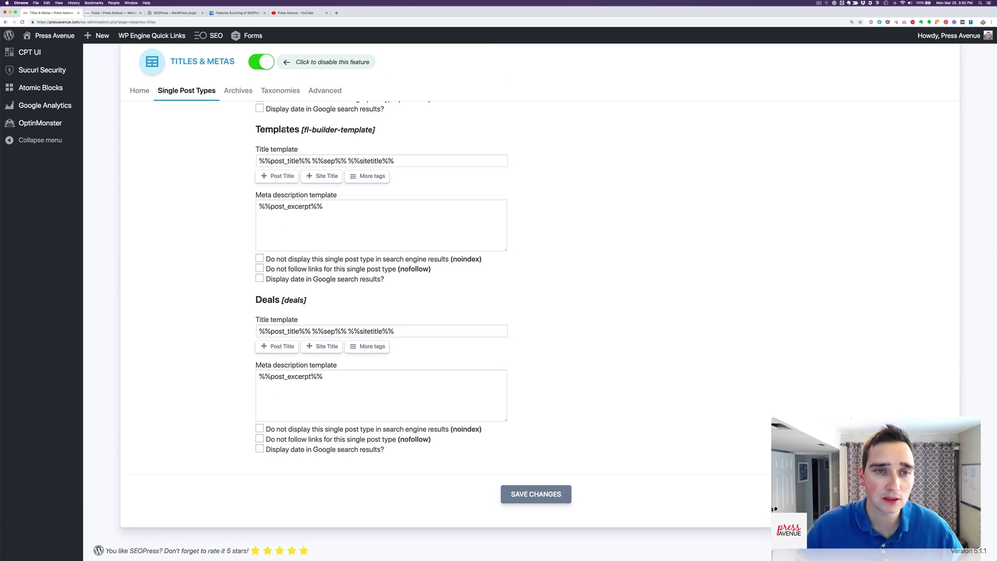
pyautogui.moveTo(329, 130); pyautogui.dragTo(376, 129)
pyautogui.click(374, 145)
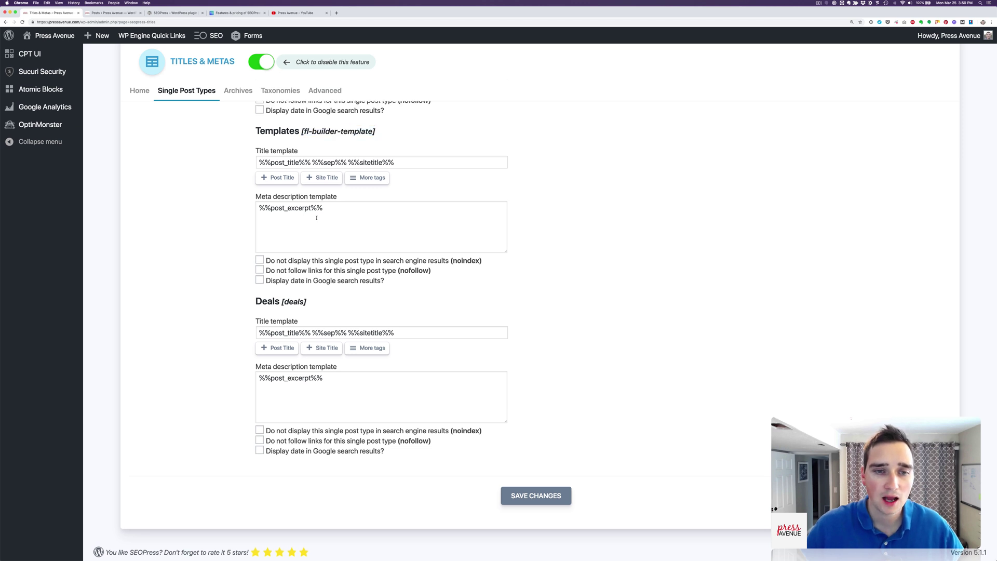
pyautogui.click(307, 262)
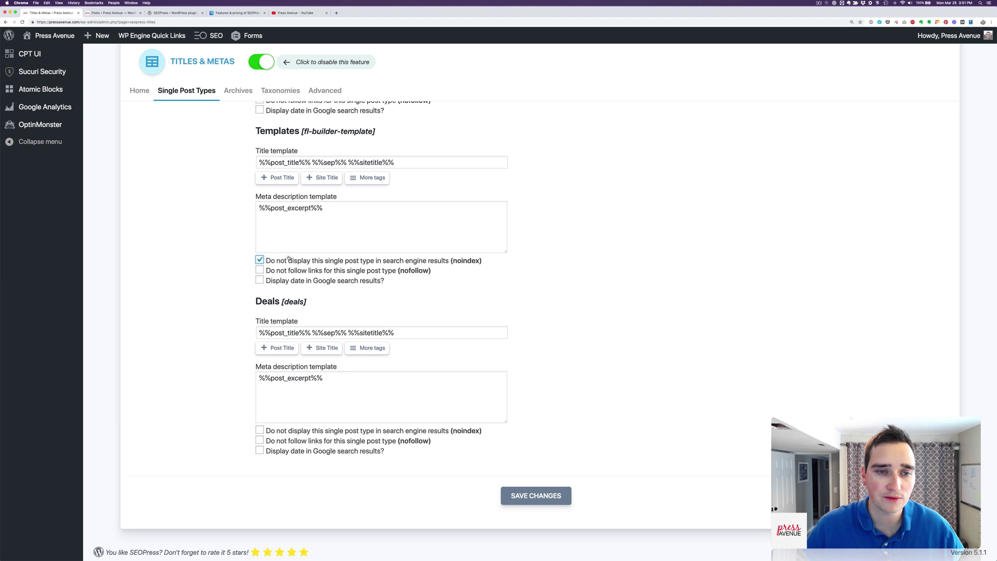
pyautogui.rightClick(268, 271)
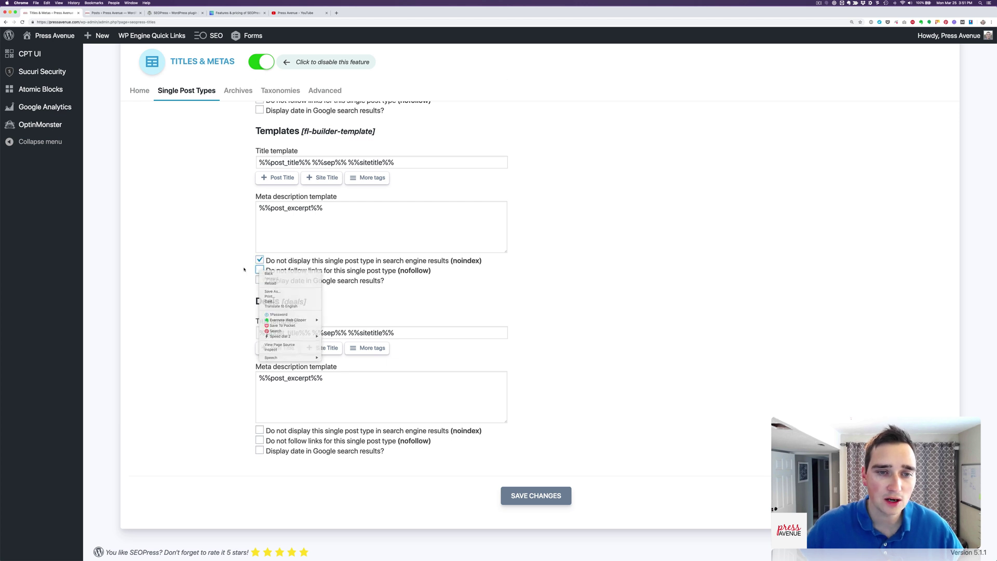
pyautogui.click(246, 270)
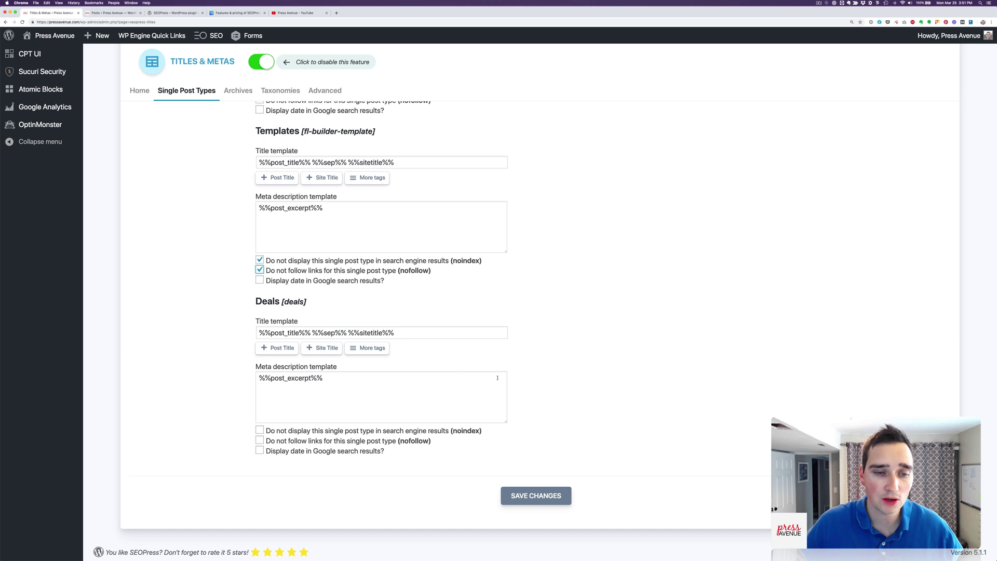
pyautogui.click(558, 496)
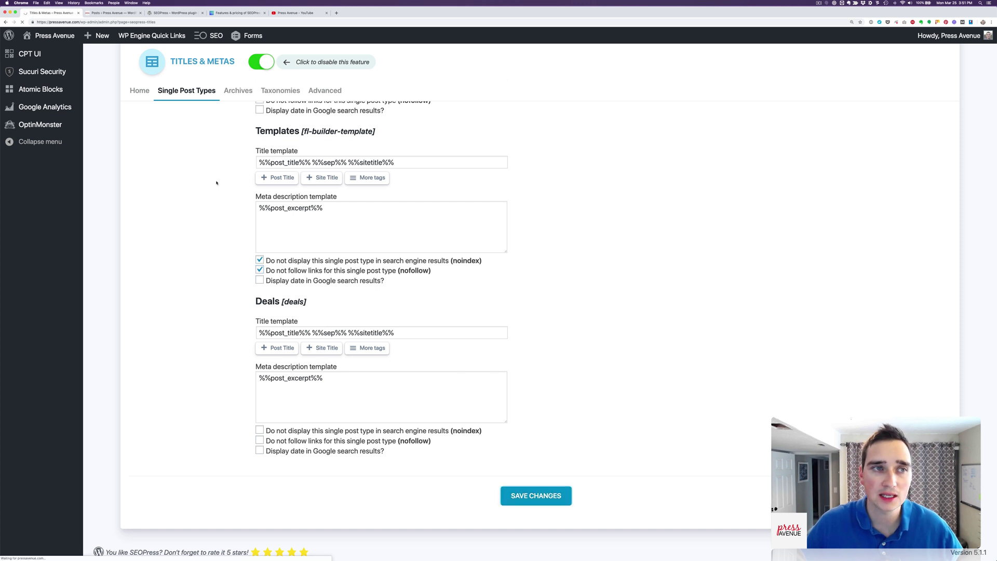
# On the Archives tab, set the Templates archive to noindex and nofollow
pyautogui.click(237, 180)
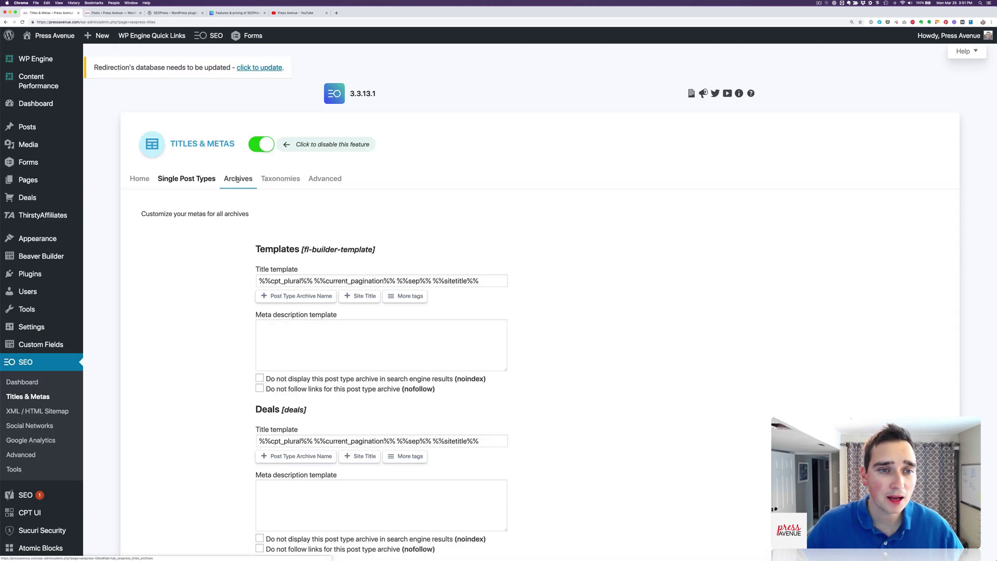
pyautogui.scroll(-3, 236, 202)
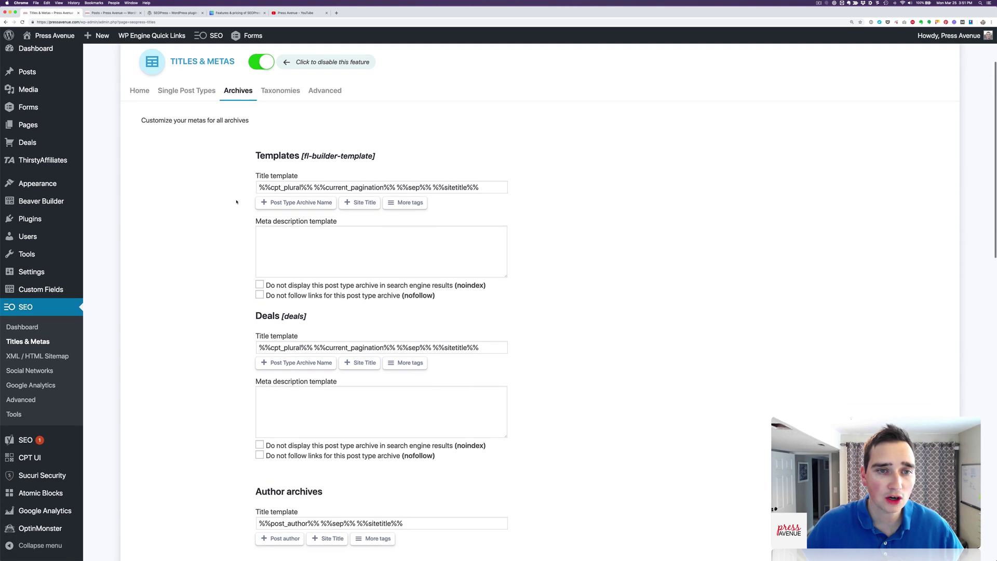
pyautogui.moveTo(264, 144); pyautogui.dragTo(370, 145)
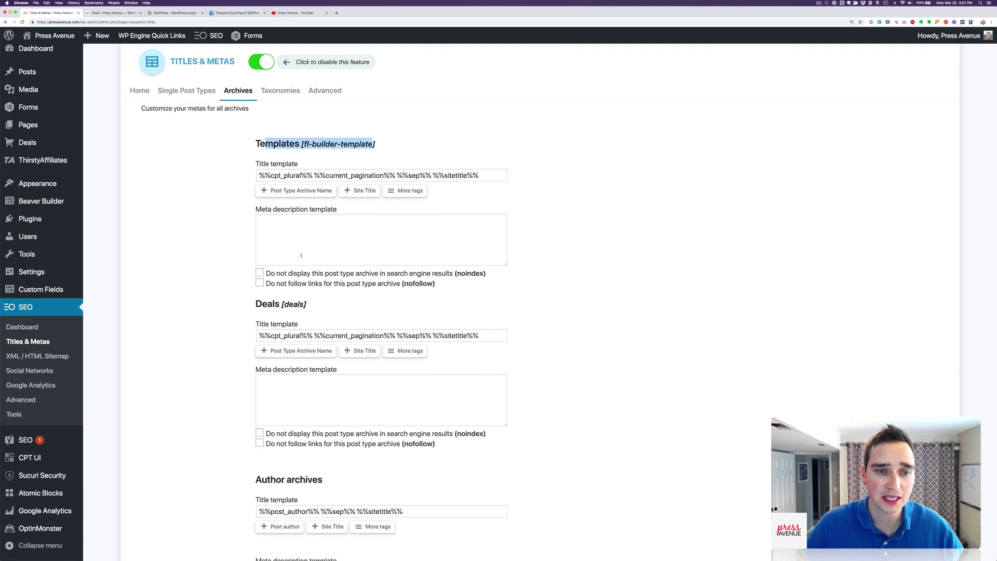
pyautogui.click(277, 275)
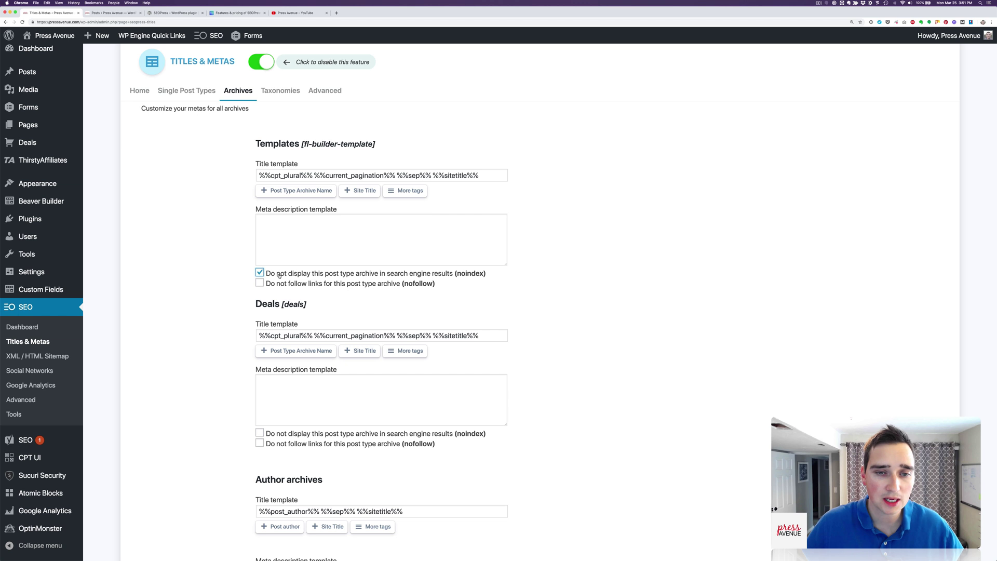
pyautogui.click(293, 285)
# Scroll past the date, search and 404 archive templates and save the Archives settings
pyautogui.scroll(-10, 344, 288)
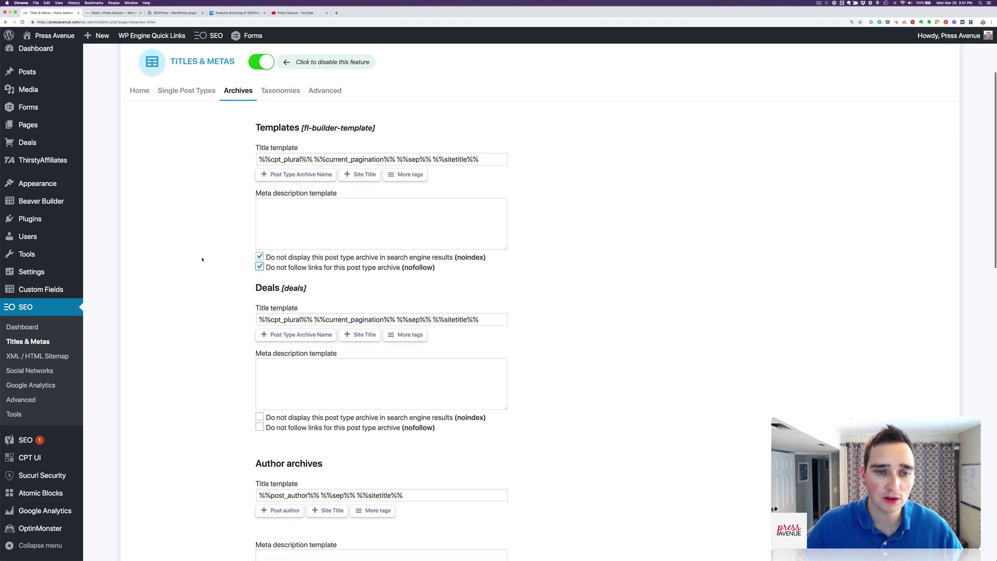
pyautogui.scroll(-1, 280, 265)
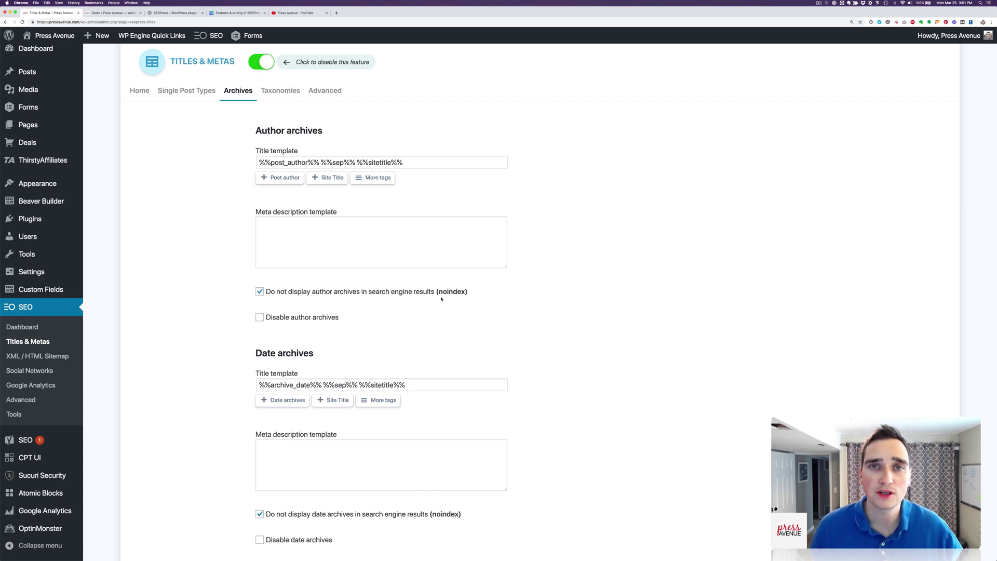
pyautogui.scroll(-5, 406, 282)
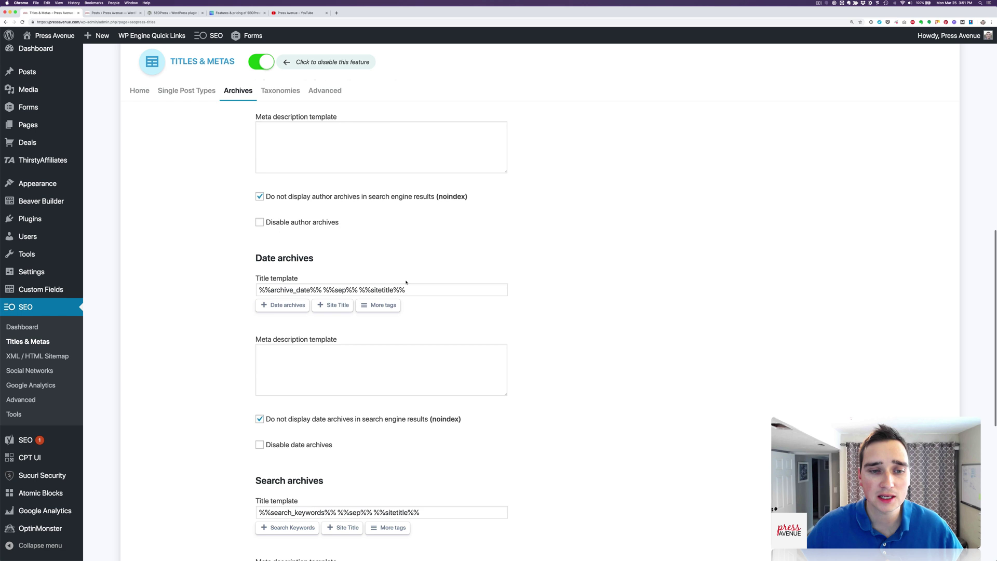
pyautogui.scroll(-1, 406, 282)
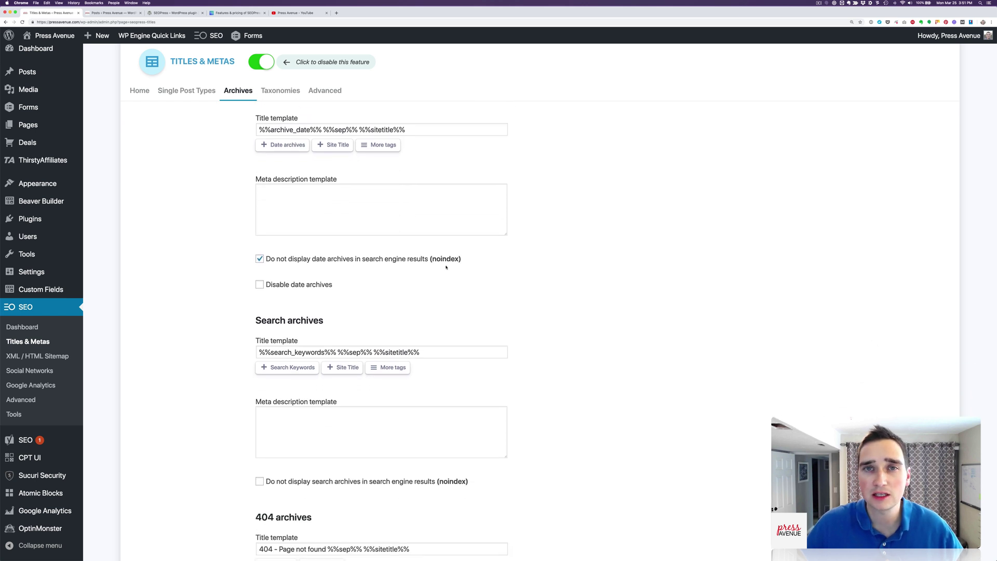
pyautogui.scroll(-4, 446, 266)
pyautogui.scroll(-3, 446, 267)
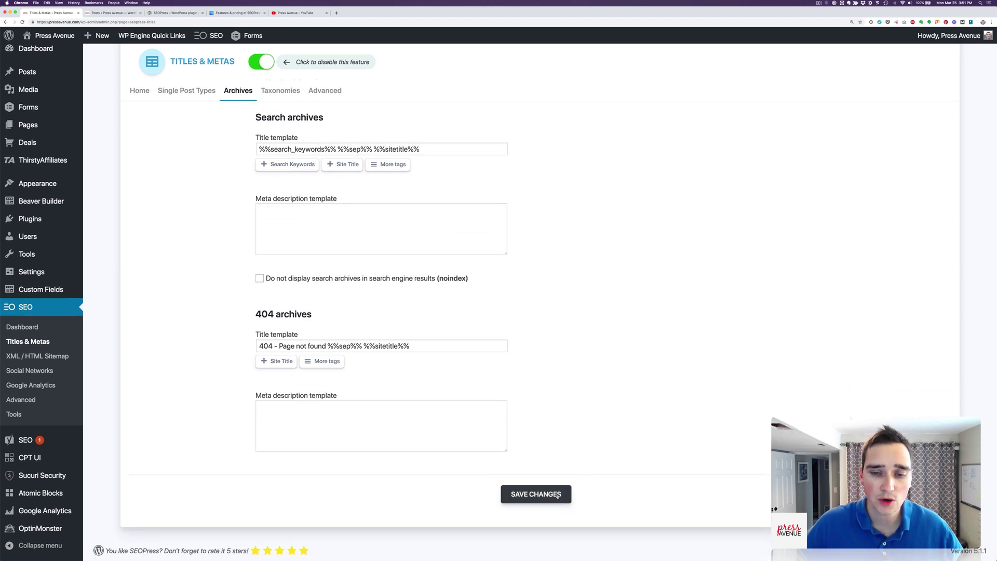
pyautogui.click(536, 494)
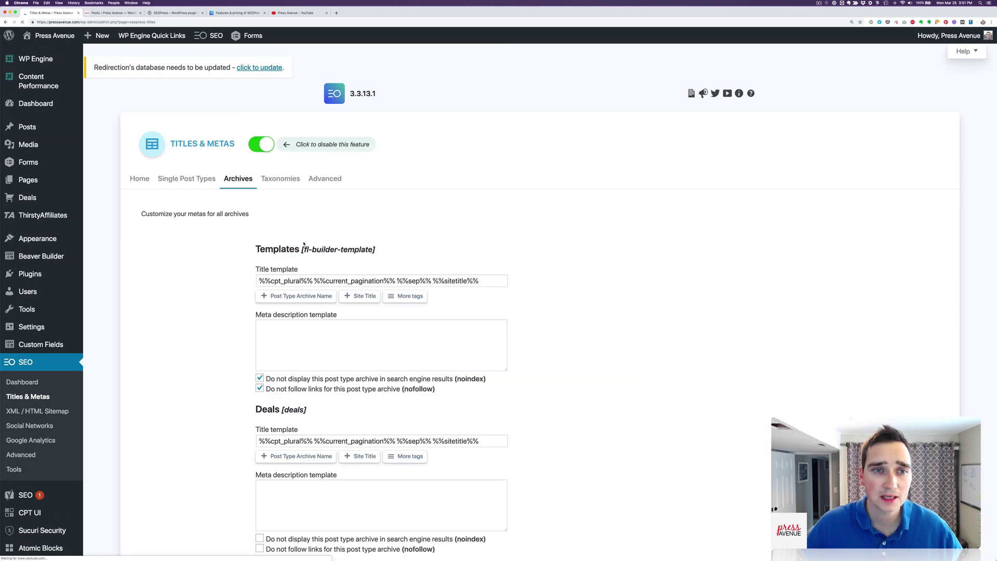
# On the Taxonomies tab, set Beaver Builder Categories to noindex and nofollow and save
pyautogui.click(281, 178)
pyautogui.scroll(-2, 459, 239)
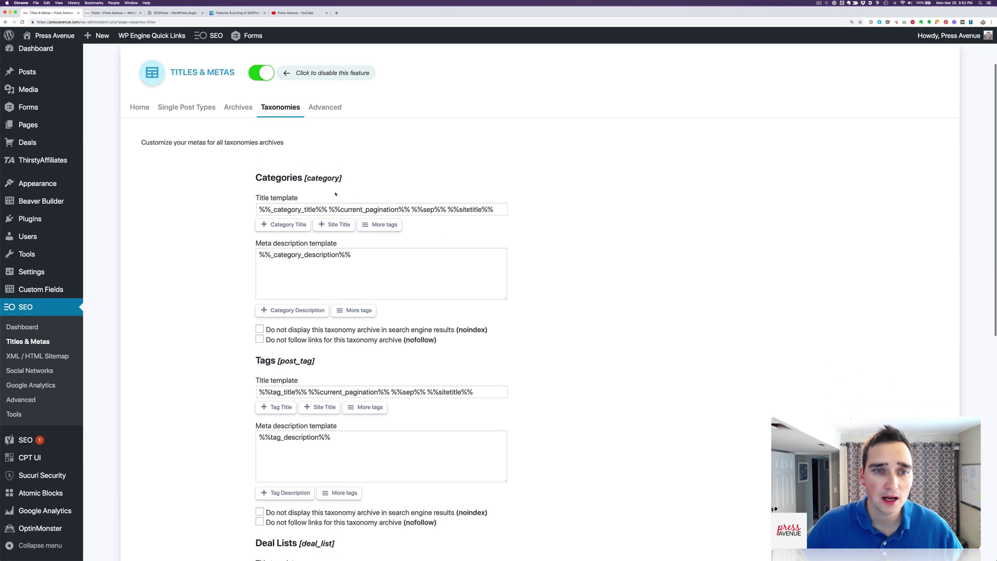
pyautogui.scroll(-4, 379, 229)
pyautogui.scroll(-2, 378, 227)
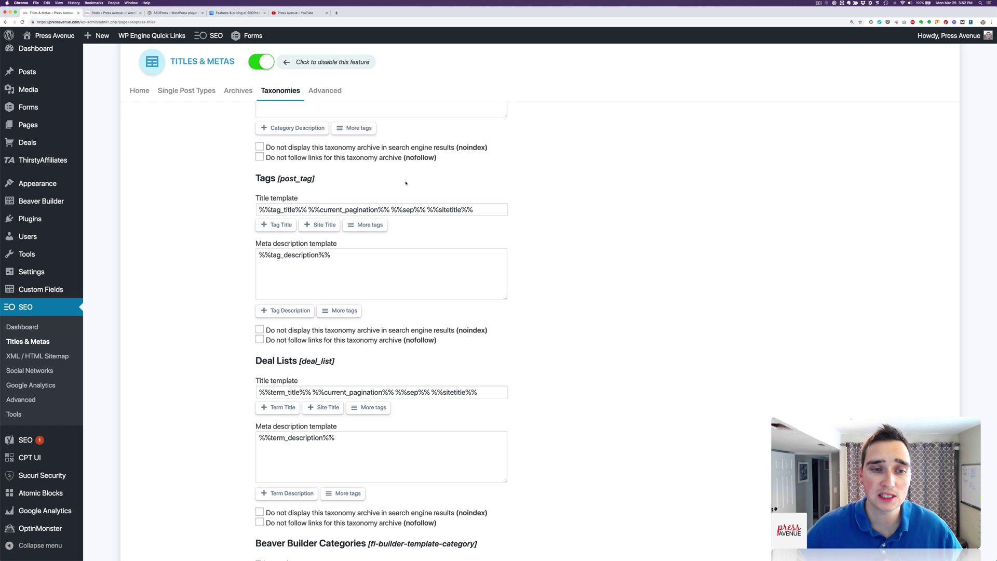
pyautogui.scroll(-6, 406, 182)
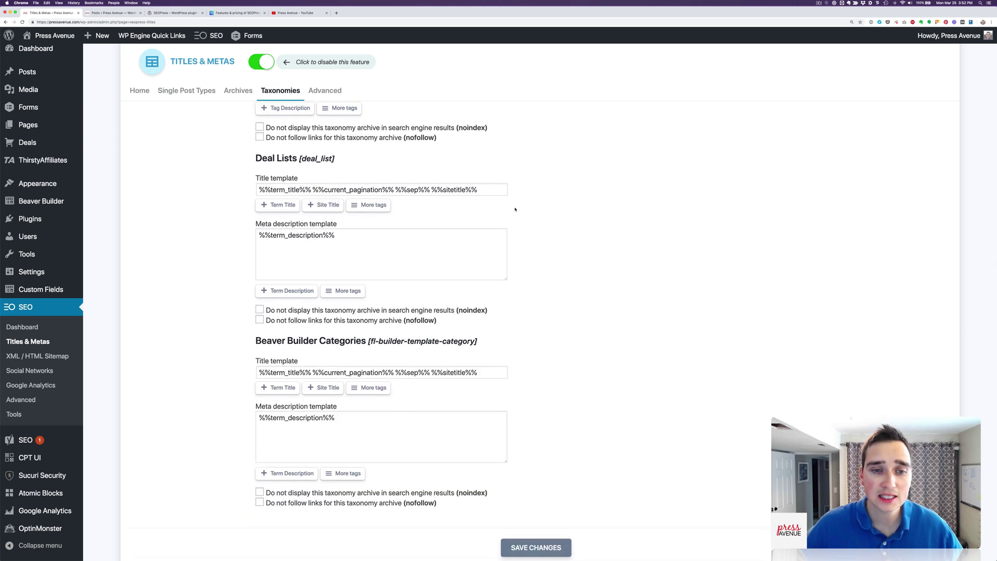
pyautogui.scroll(-2, 513, 208)
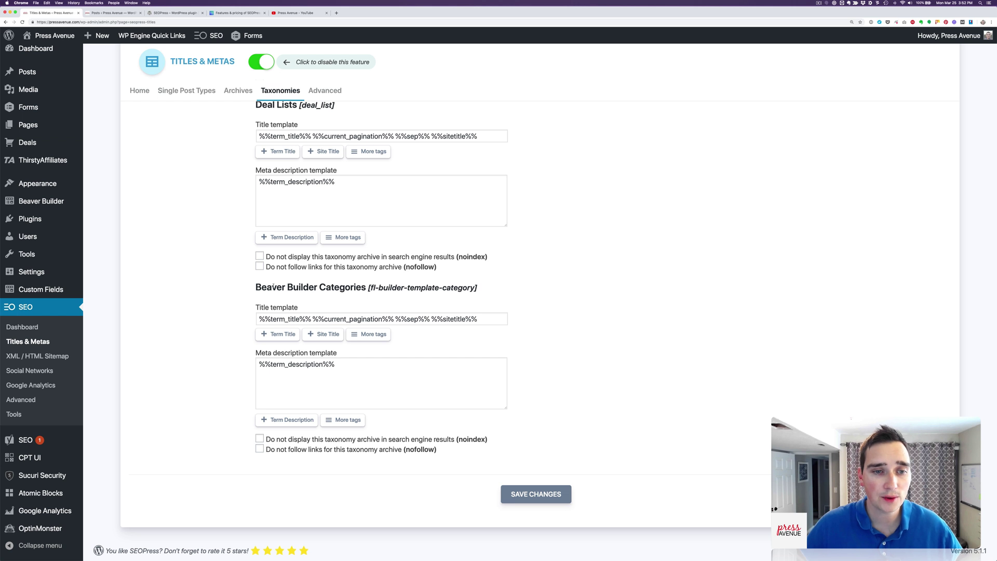
pyautogui.moveTo(267, 286); pyautogui.dragTo(477, 288)
pyautogui.click(373, 287)
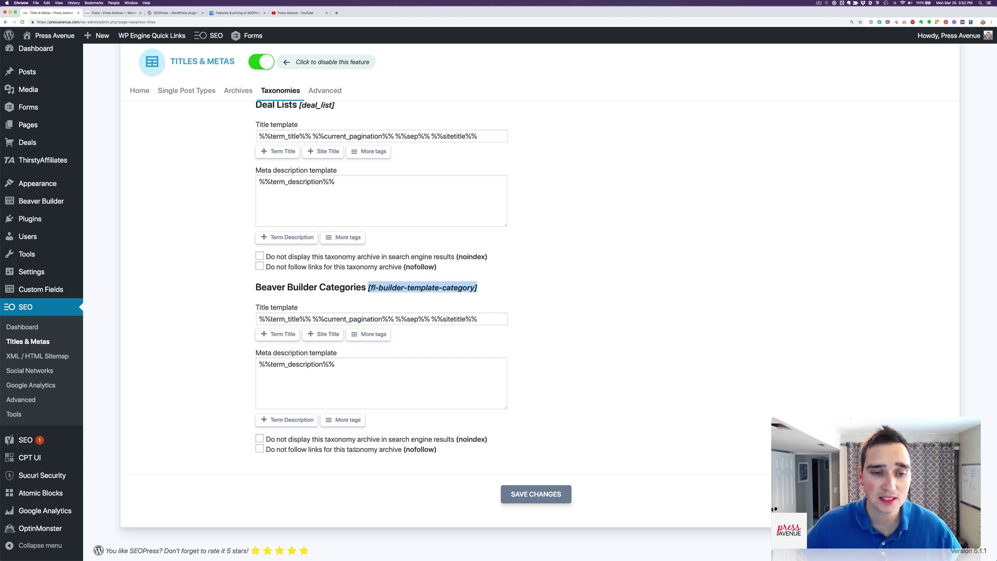
pyautogui.click(347, 441)
pyautogui.click(348, 450)
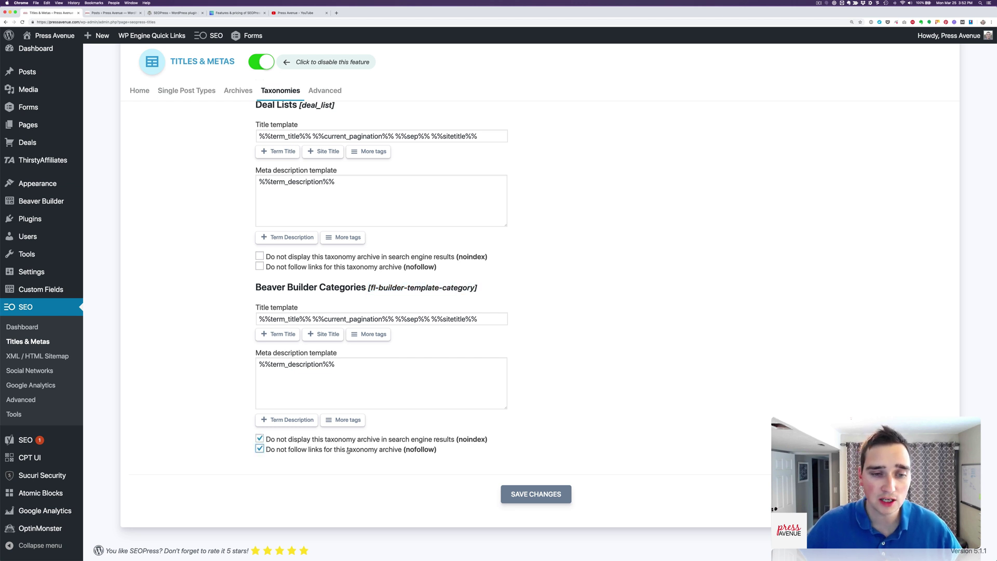
pyautogui.click(525, 495)
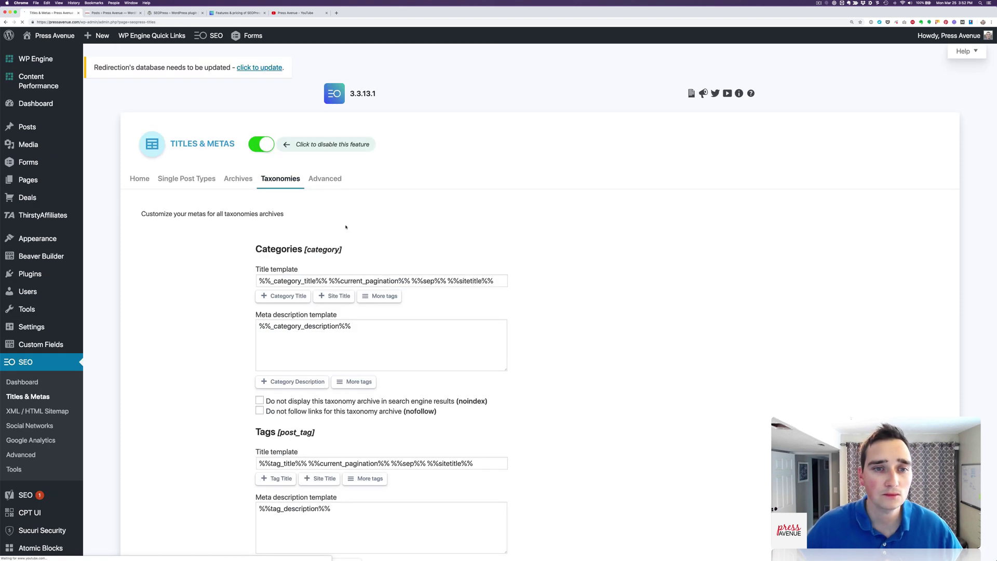
# Review the Advanced tab's site-wide noindex, nofollow and rel next/prev options without changes
pyautogui.click(326, 178)
pyautogui.scroll(-1, 352, 204)
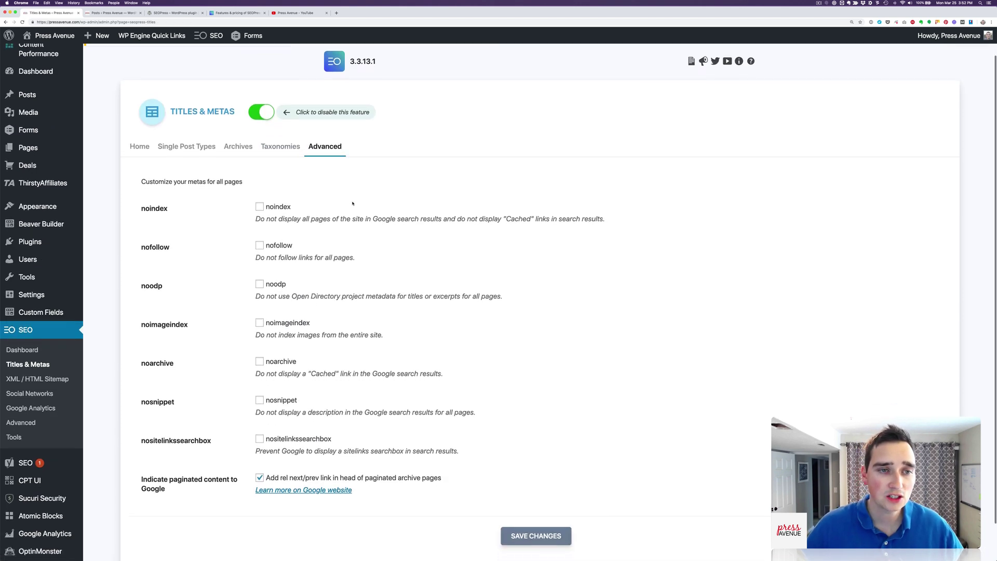
pyautogui.scroll(-1, 352, 204)
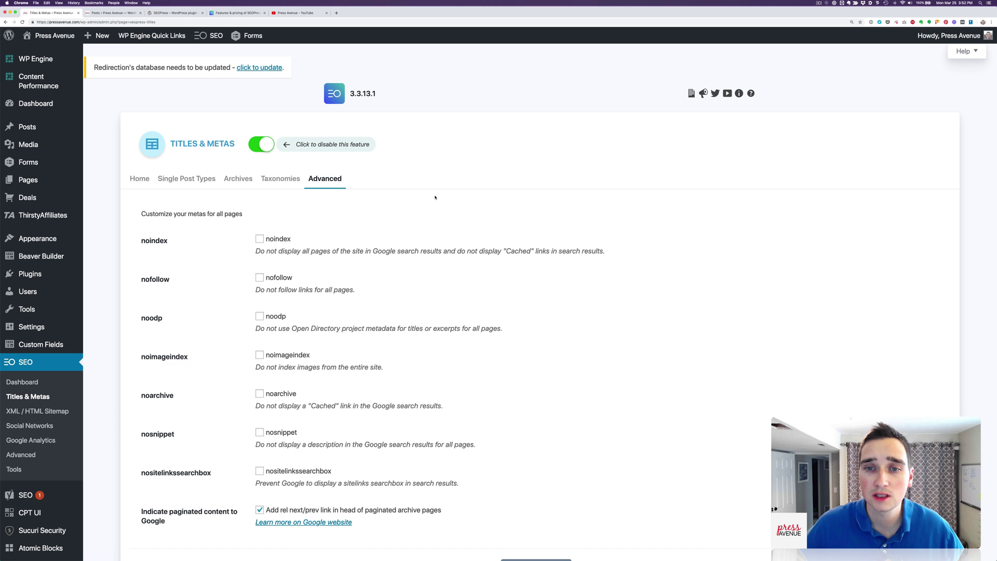
# Check the XML sitemap General tab with XML and image sitemaps enabled, then go to Social Networks
pyautogui.click(47, 413)
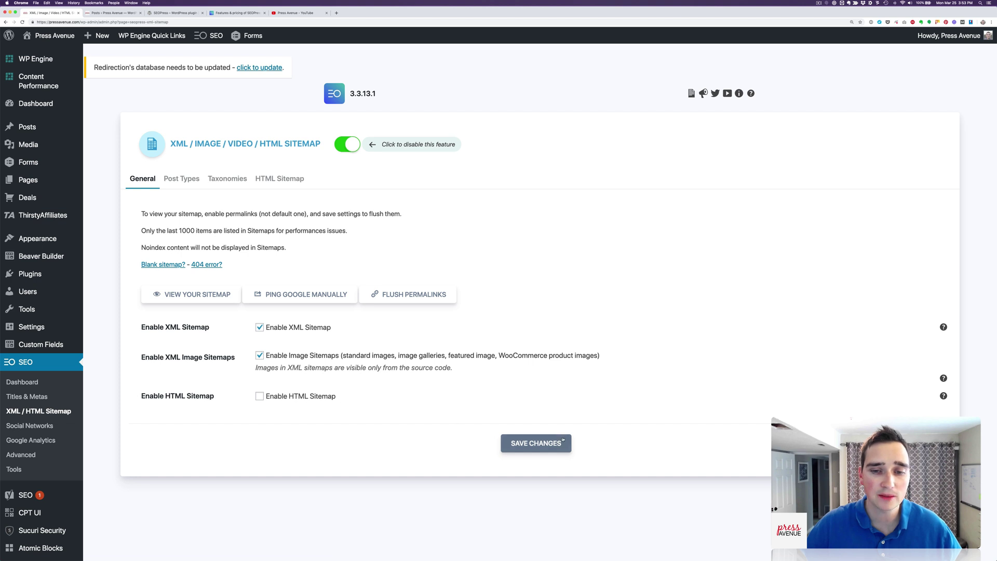
pyautogui.scroll(-2, 182, 336)
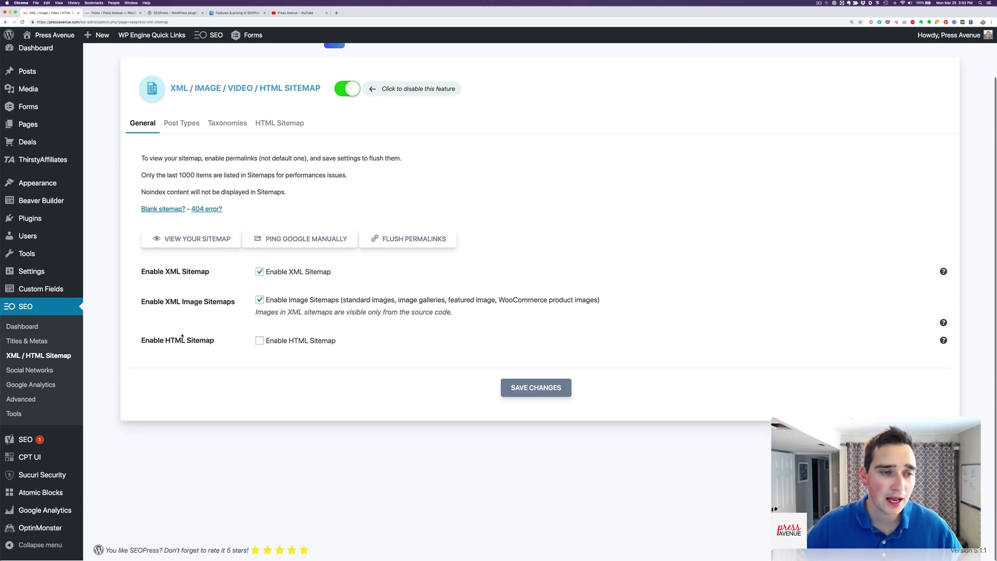
pyautogui.click(29, 371)
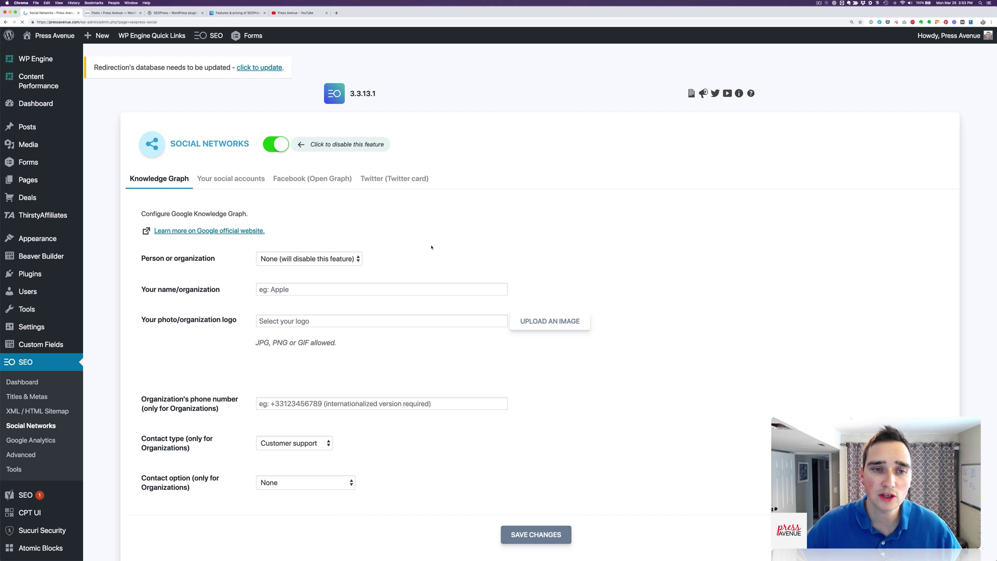
# Set the Knowledge Graph Person or organization type to Organization
pyautogui.scroll(-2, 437, 246)
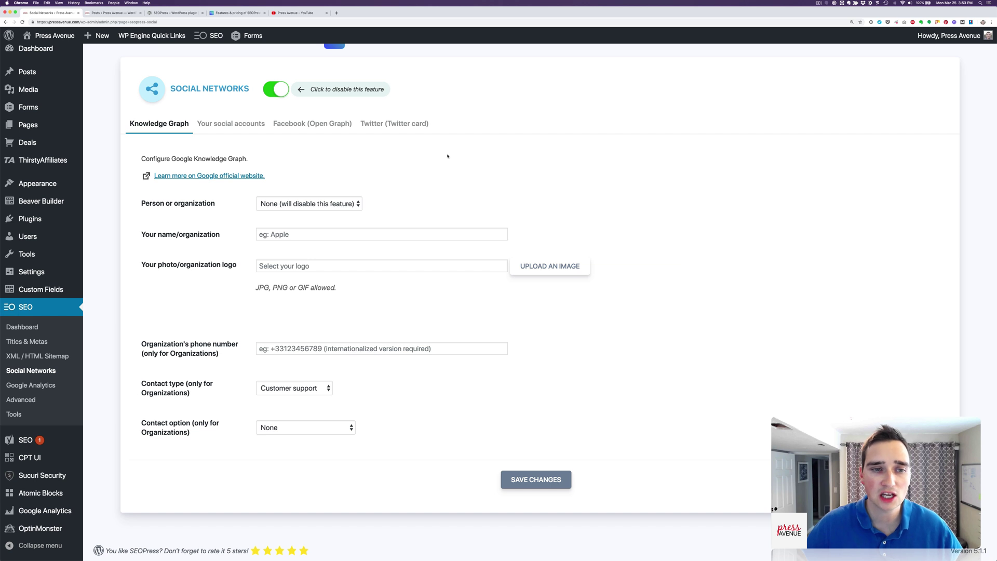
pyautogui.click(316, 268)
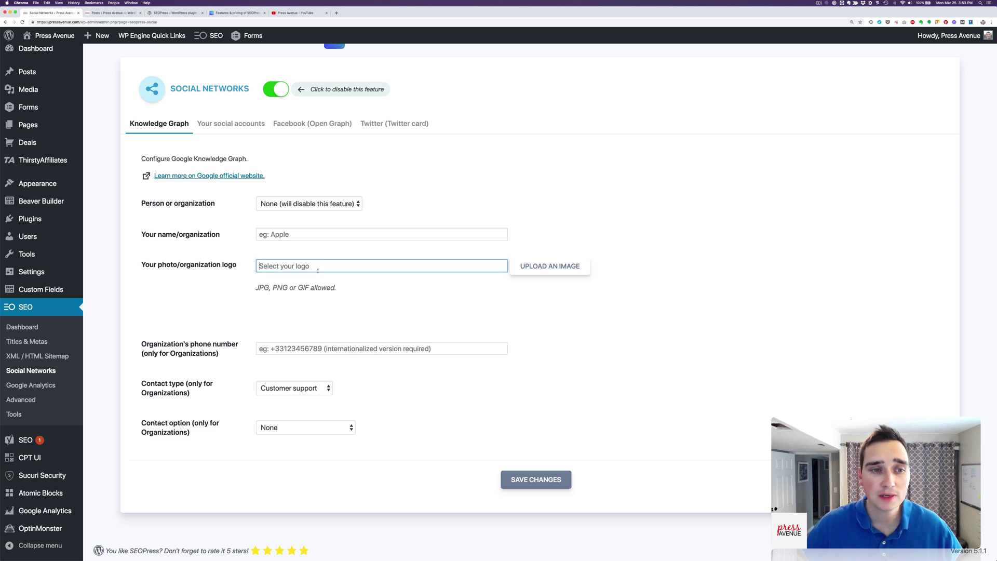
pyautogui.click(281, 233)
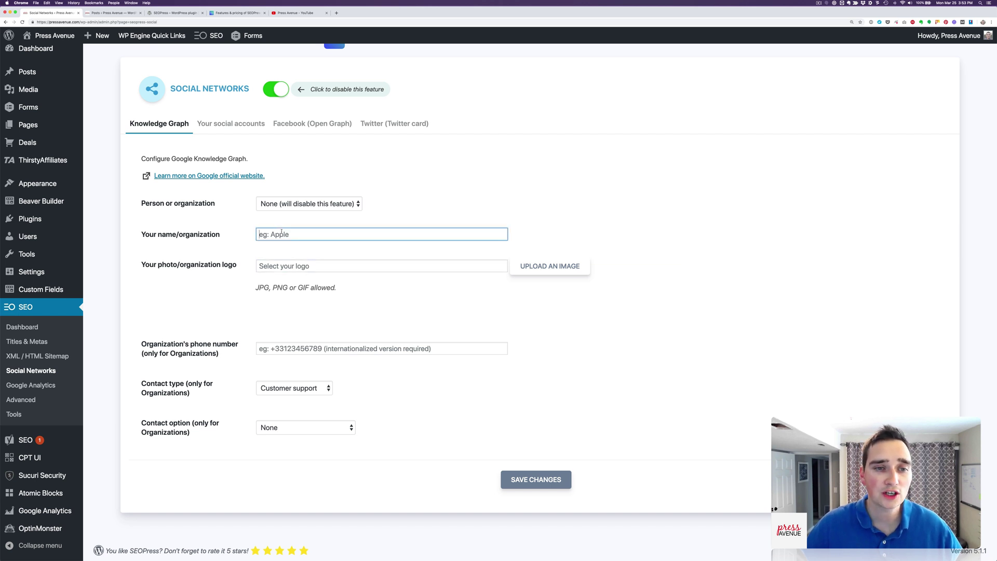
pyautogui.click(280, 204)
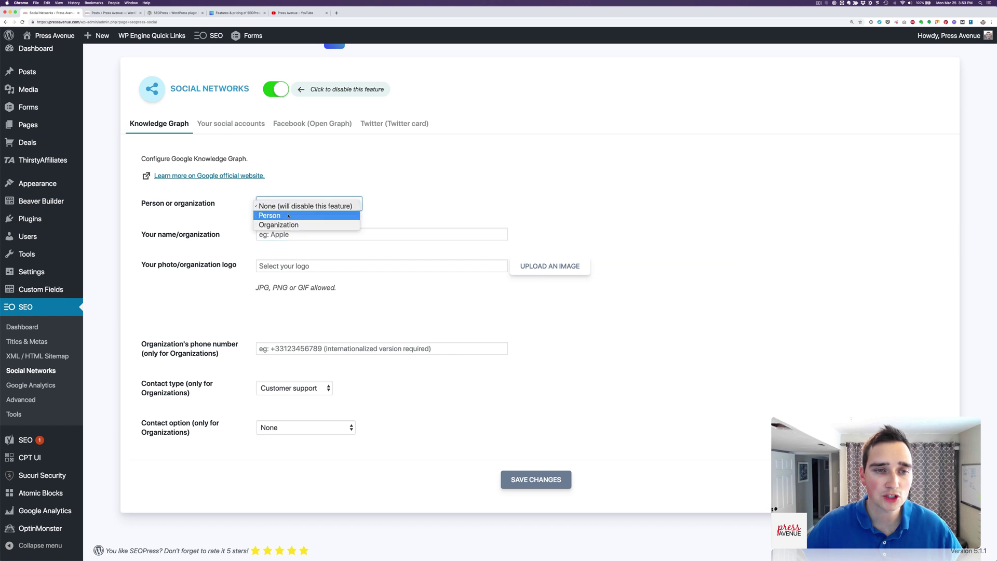
pyautogui.click(278, 225)
pyautogui.click(292, 234)
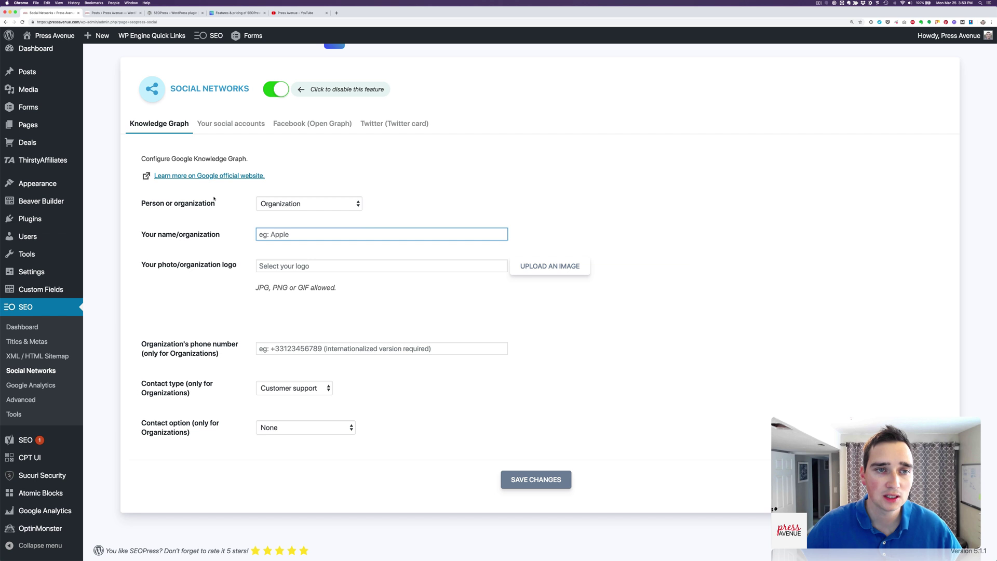
# Review the social accounts, Facebook Open Graph and Twitter card tabs, keeping Twitter image size Default
pyautogui.click(239, 124)
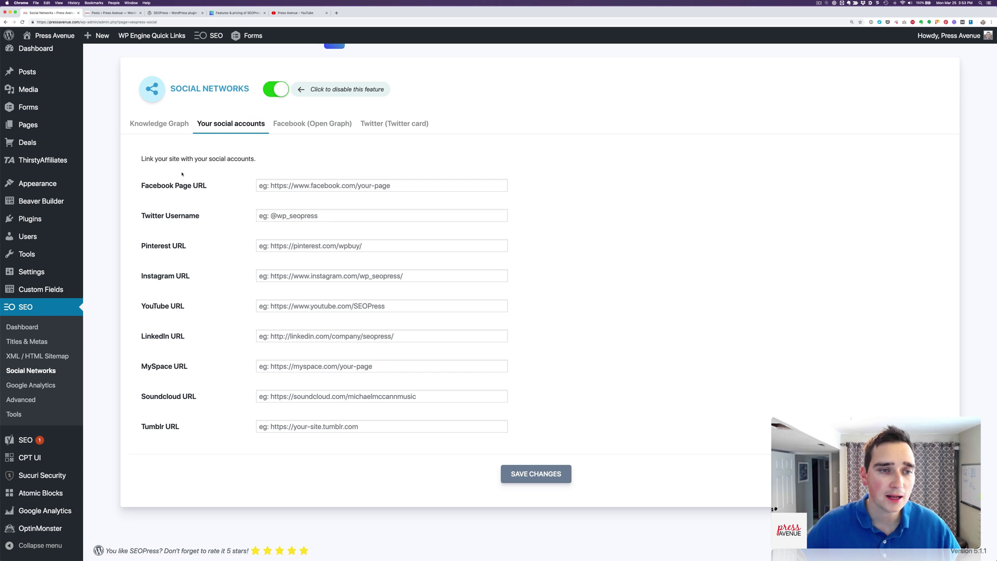
pyautogui.click(332, 126)
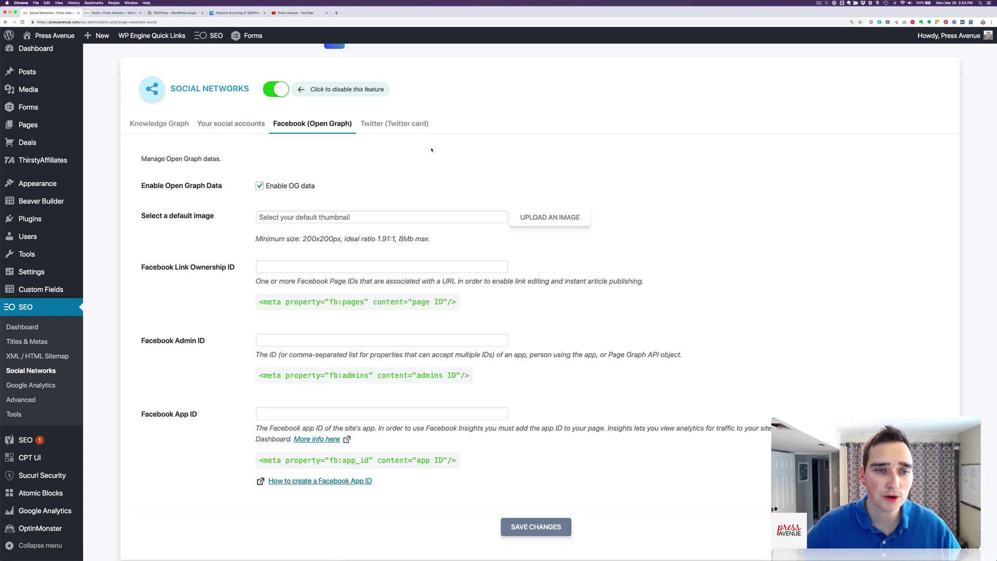
pyautogui.click(406, 128)
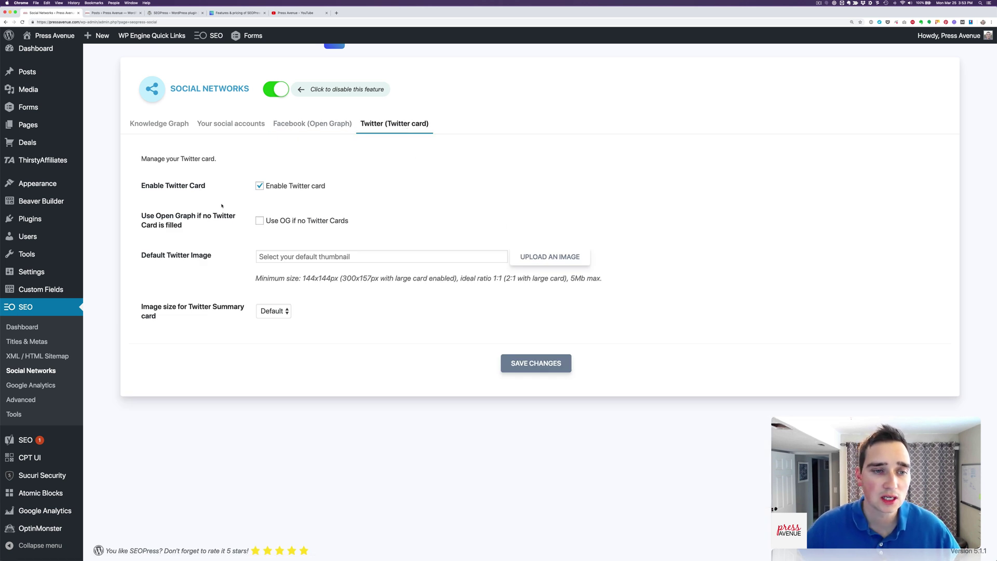
pyautogui.click(274, 311)
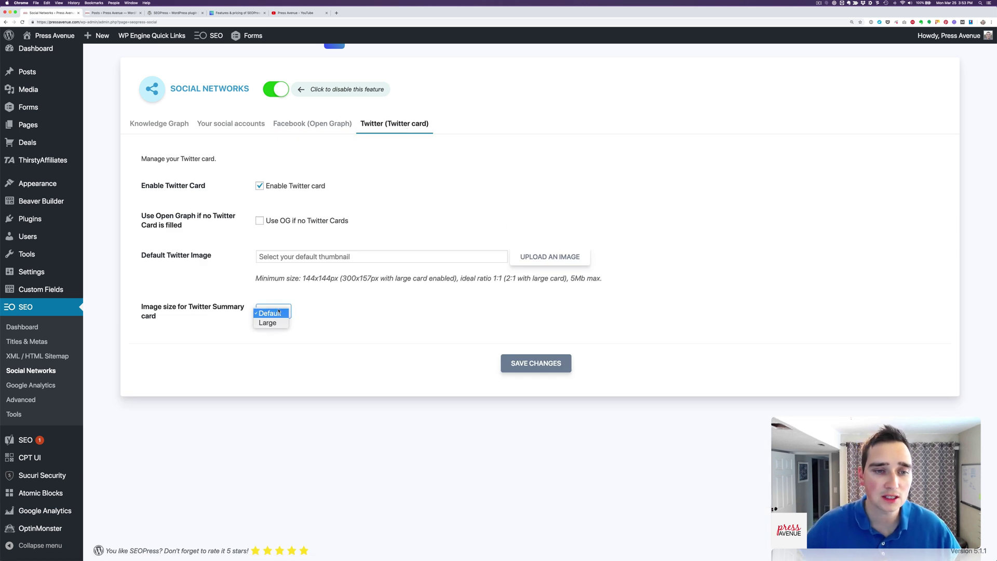
pyautogui.click(350, 323)
pyautogui.click(31, 385)
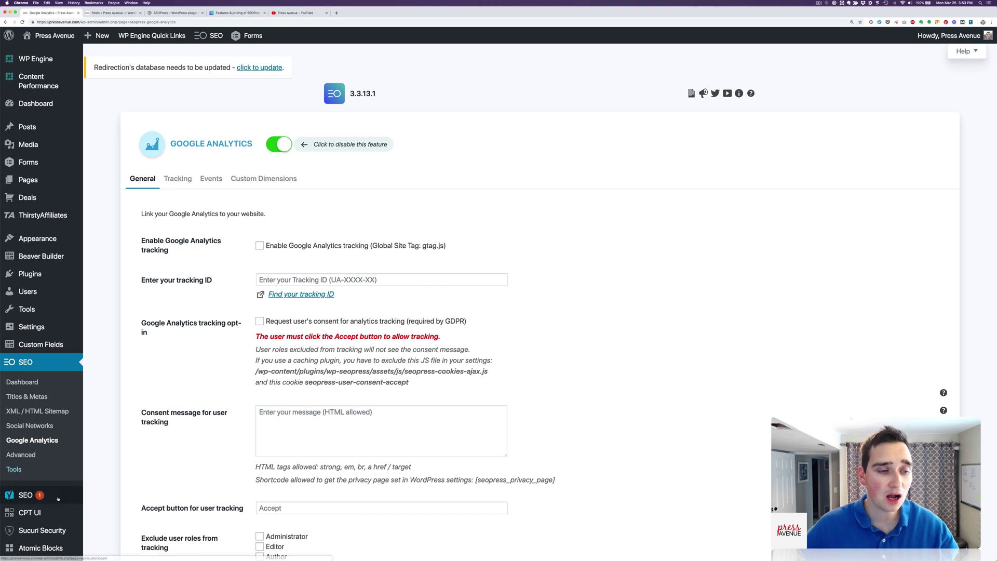
# Look over the Google Analytics general settings and the empty Tracking ID field
pyautogui.scroll(-3, 47, 468)
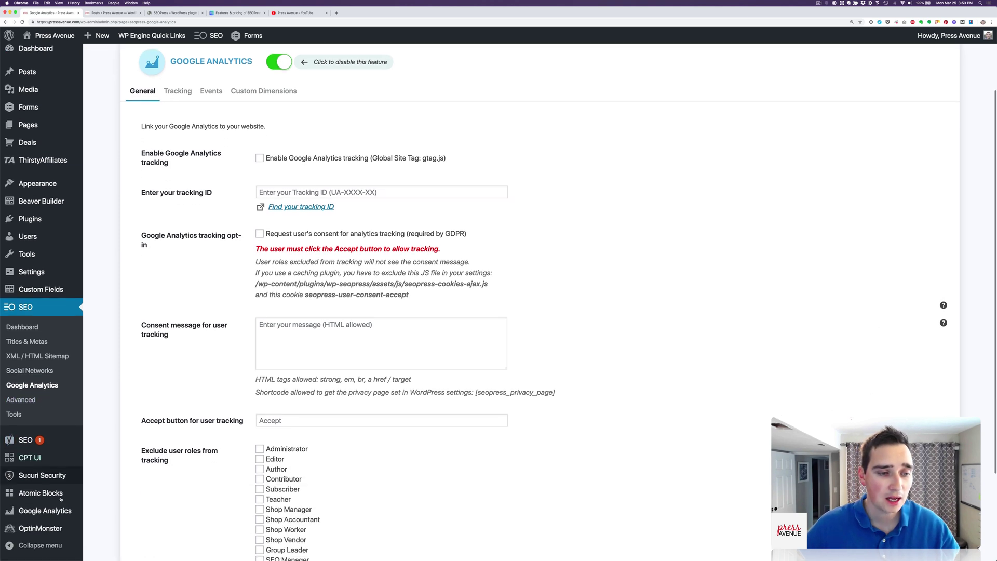
pyautogui.moveTo(59, 511)
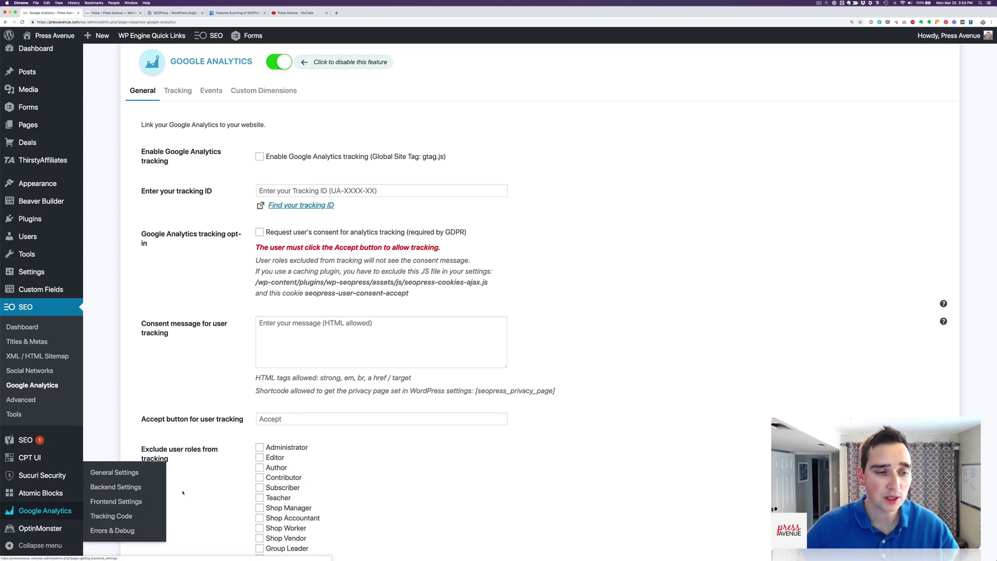
pyautogui.scroll(3, 304, 413)
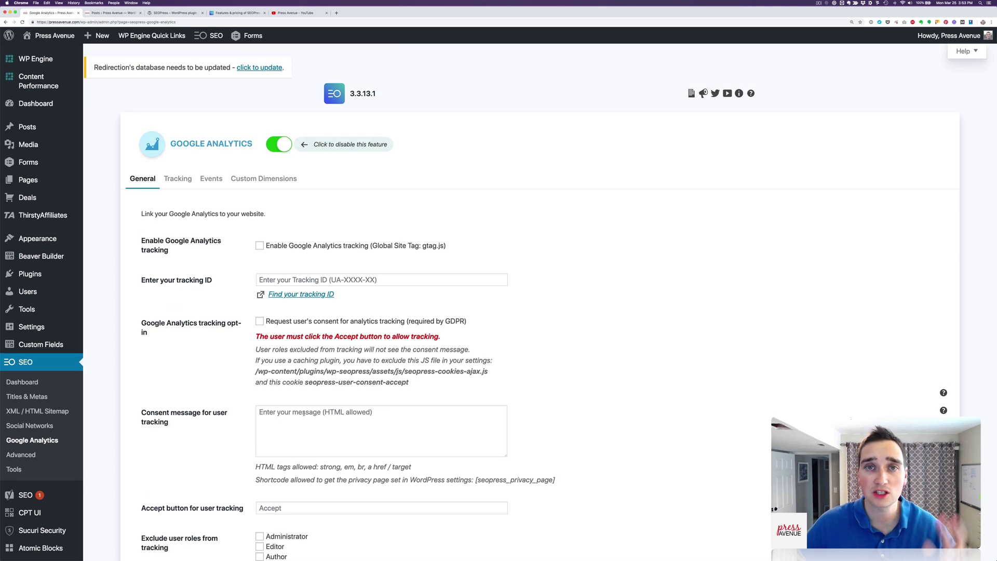
pyautogui.scroll(-3, 307, 406)
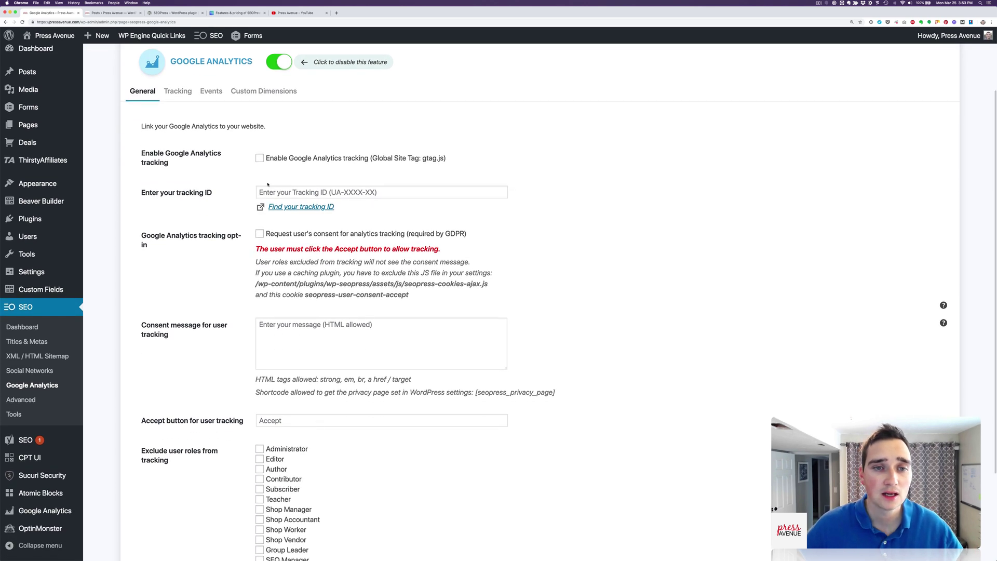
pyautogui.click(332, 192)
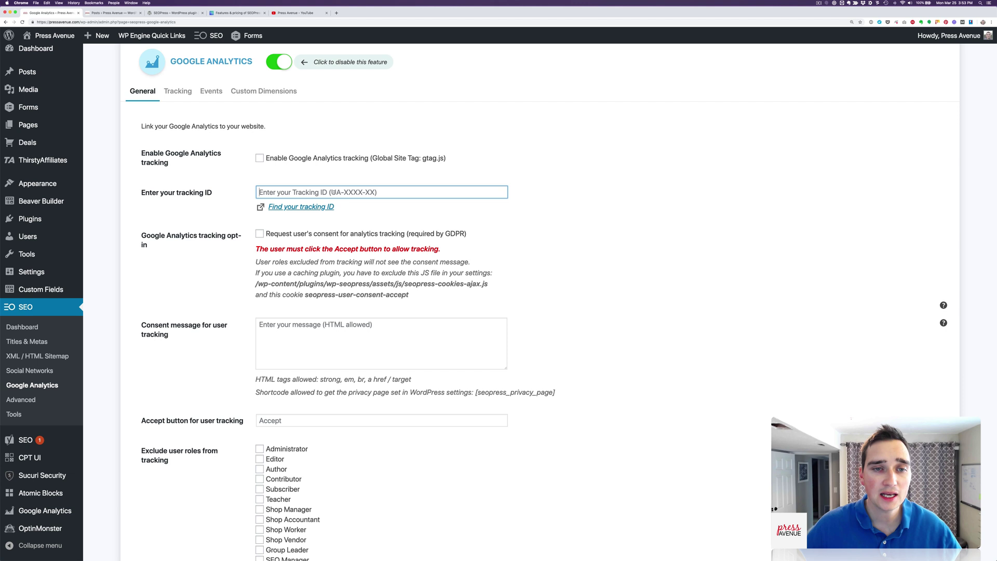
pyautogui.scroll(-3, 312, 187)
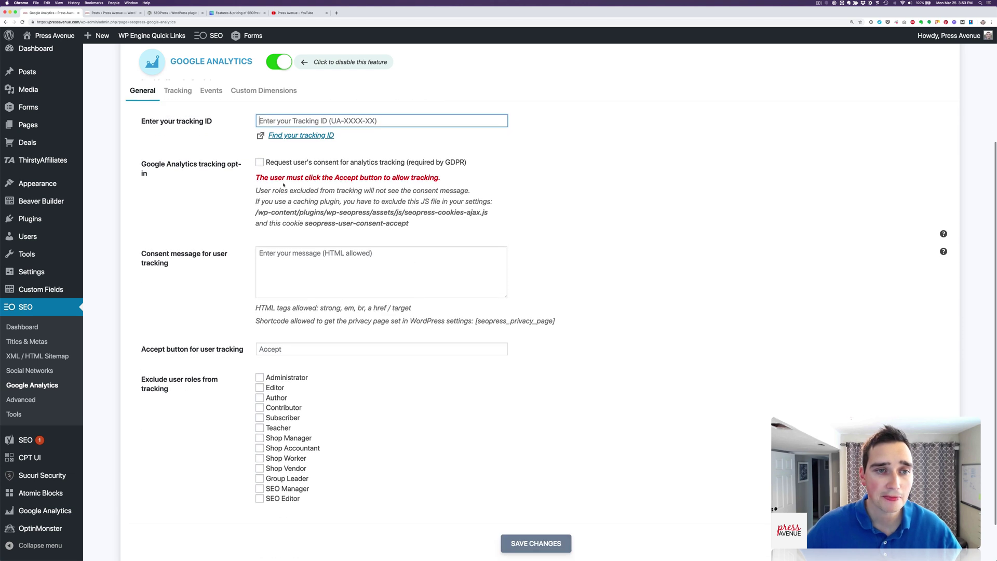
pyautogui.scroll(-2, 213, 211)
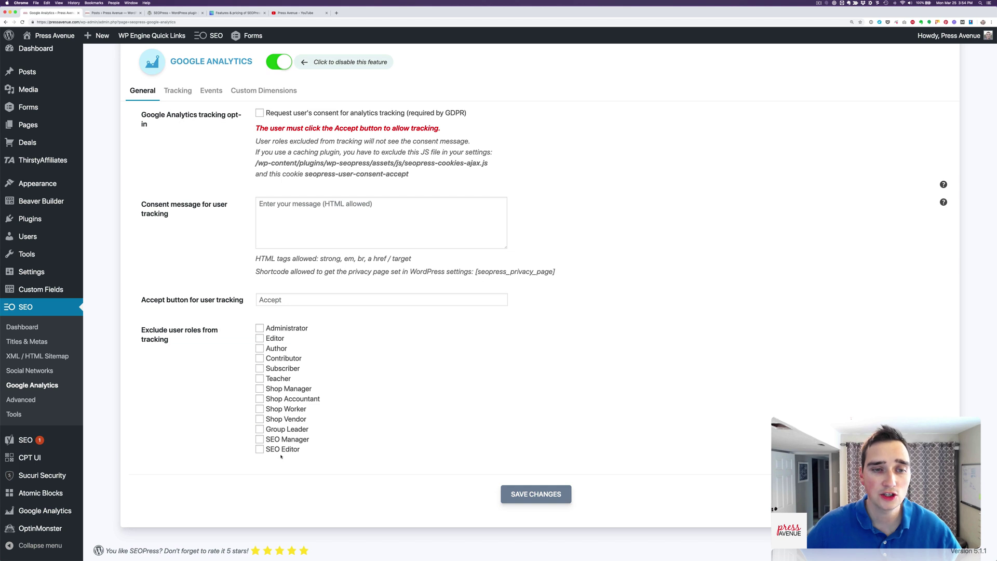
pyautogui.scroll(3, 281, 457)
# Review the Tracking, Events and Custom Dimensions tabs in turn
pyautogui.click(177, 103)
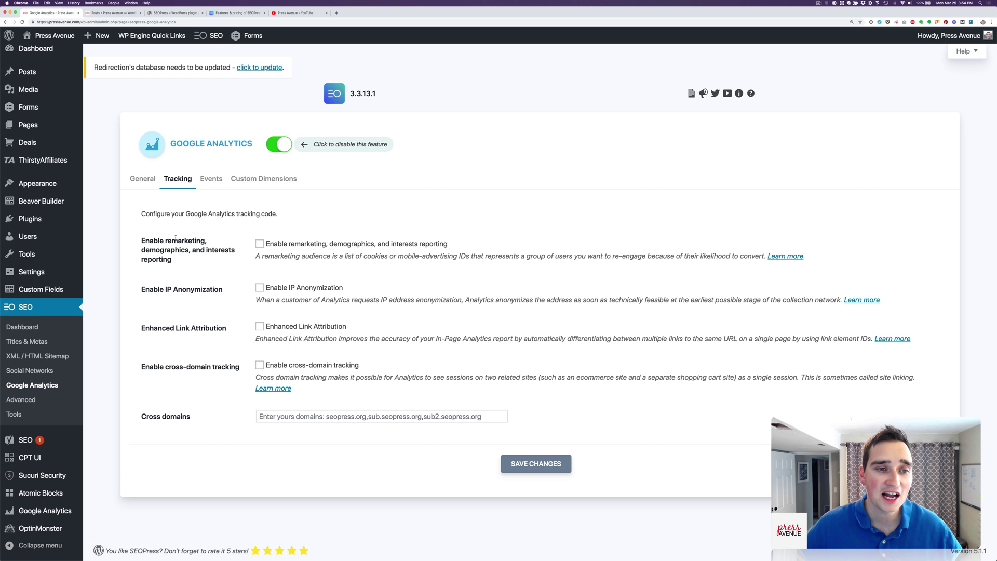
pyautogui.moveTo(152, 295); pyautogui.dragTo(217, 279)
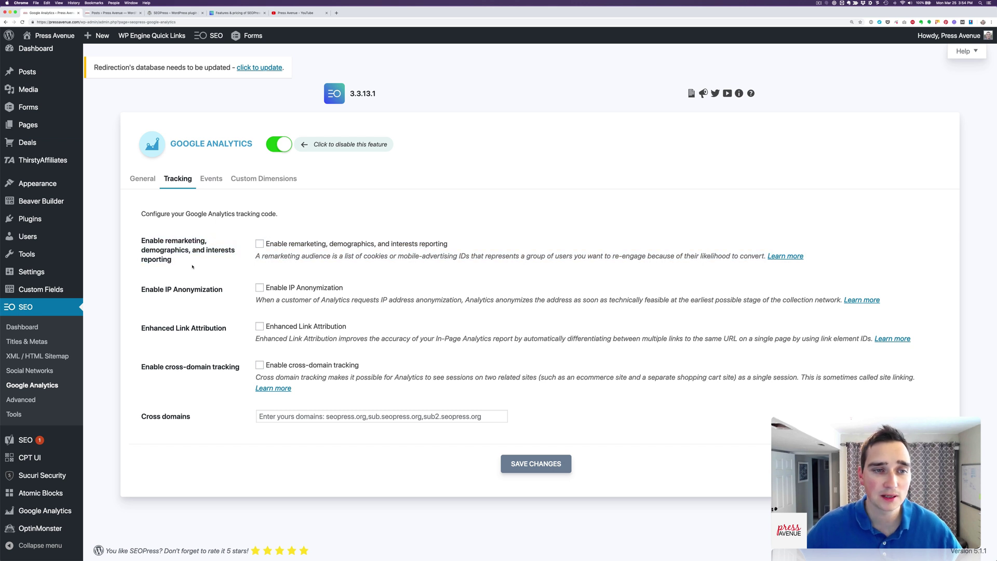
pyautogui.click(211, 179)
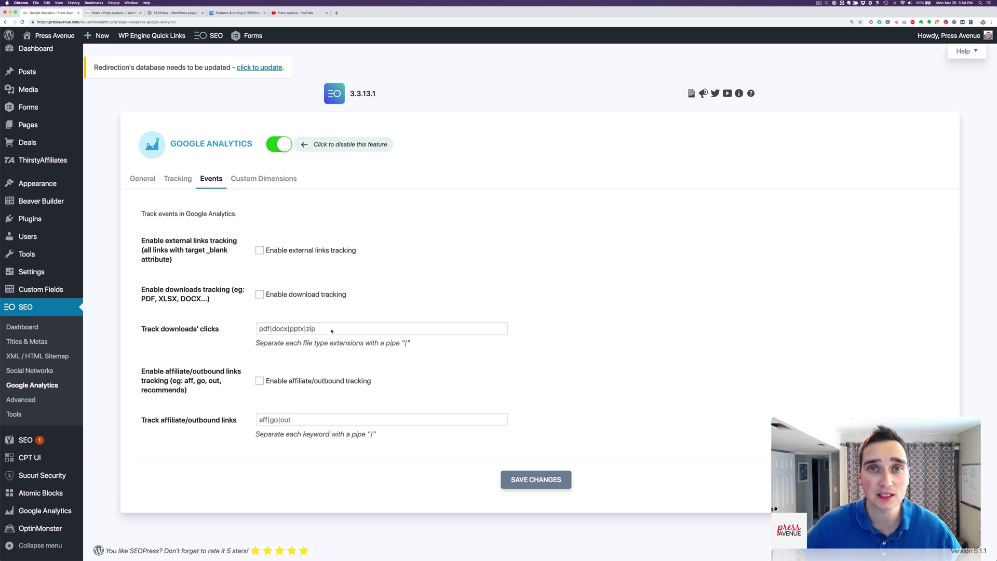
pyautogui.click(258, 179)
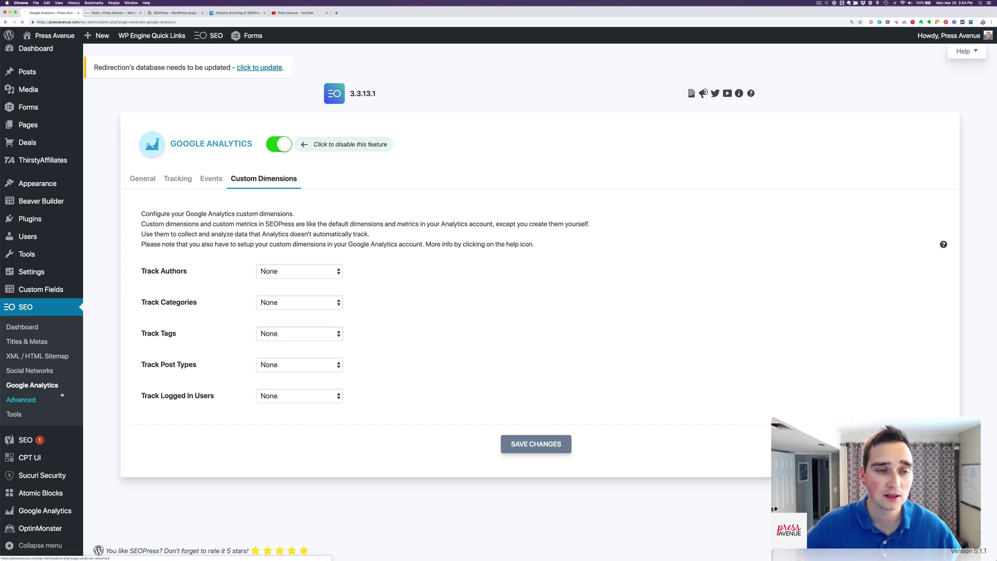
# Scroll through SEOPress's Advanced settings, then view its Appearance tab
pyautogui.click(21, 399)
pyautogui.scroll(-4, 277, 310)
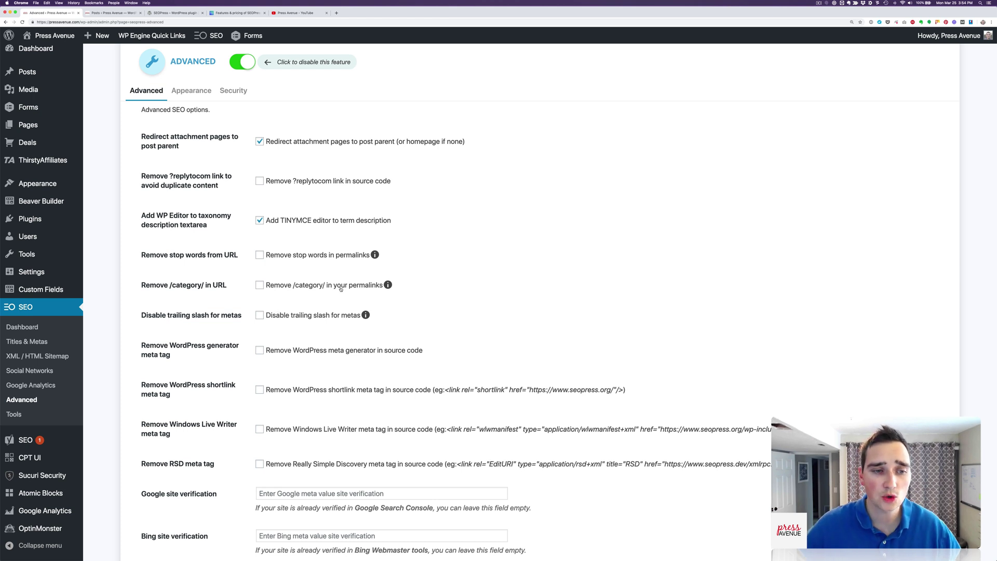
pyautogui.scroll(-4, 338, 288)
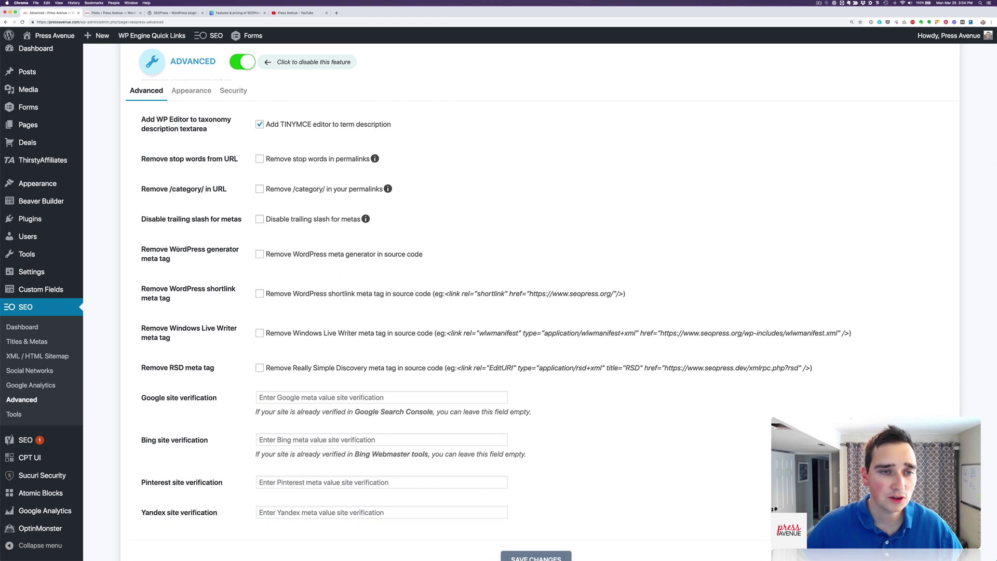
pyautogui.scroll(1, 322, 233)
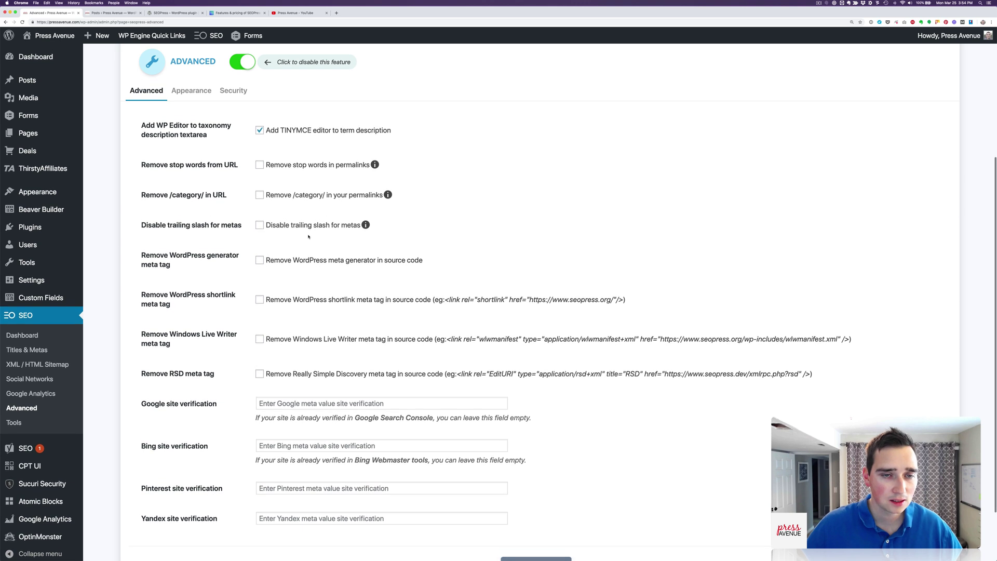
pyautogui.scroll(4, 342, 231)
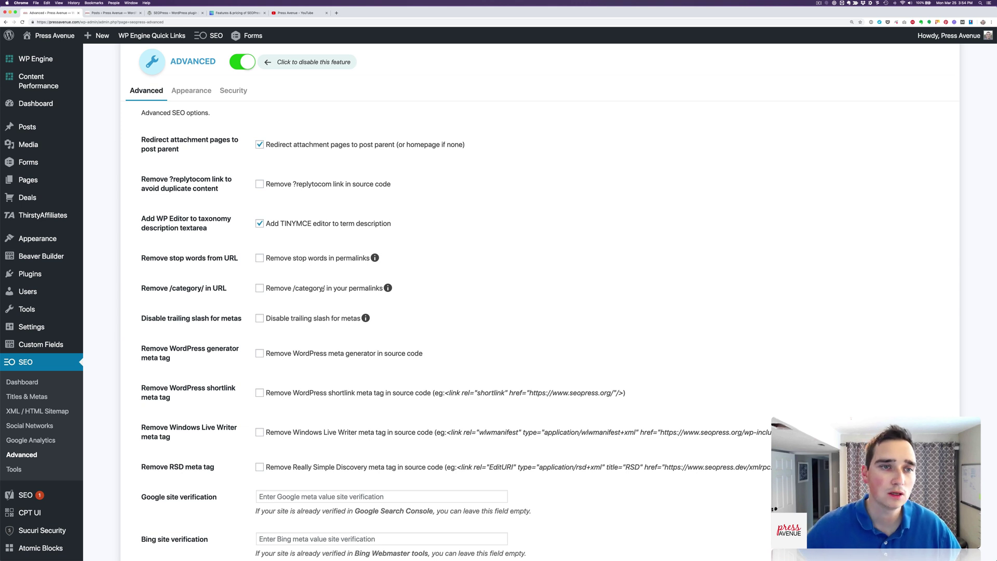
pyautogui.scroll(-5, 322, 289)
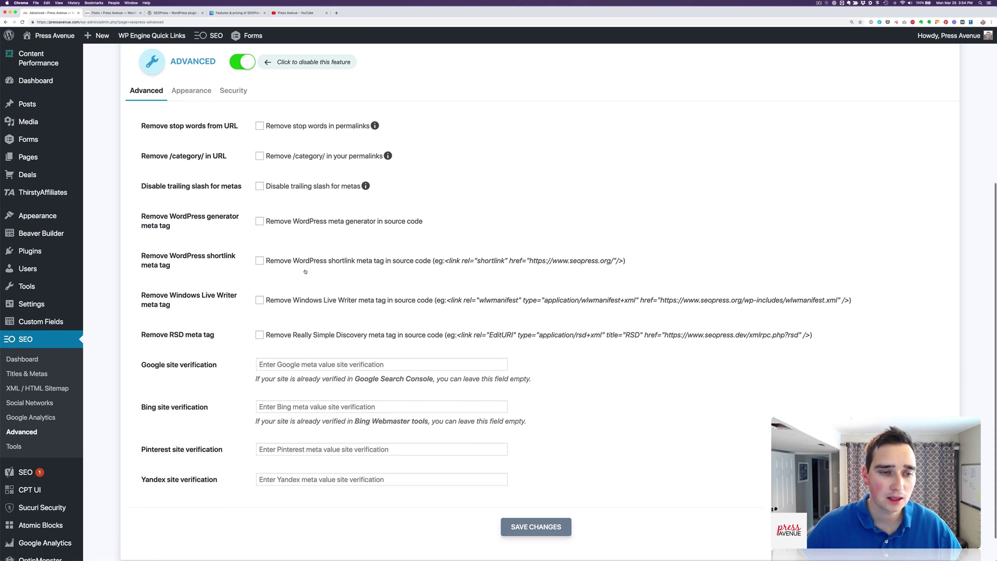
pyautogui.scroll(2, 305, 271)
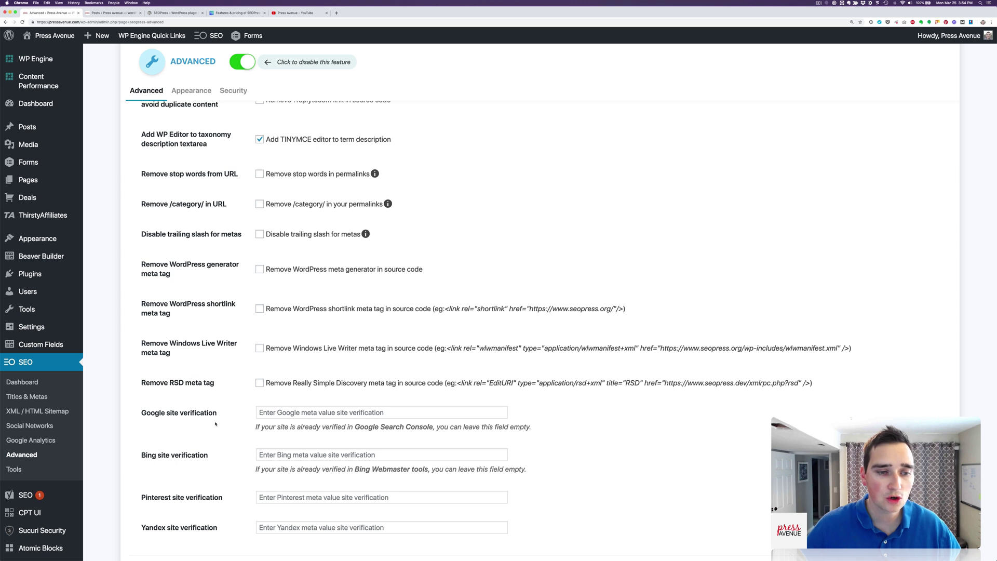
pyautogui.click(195, 89)
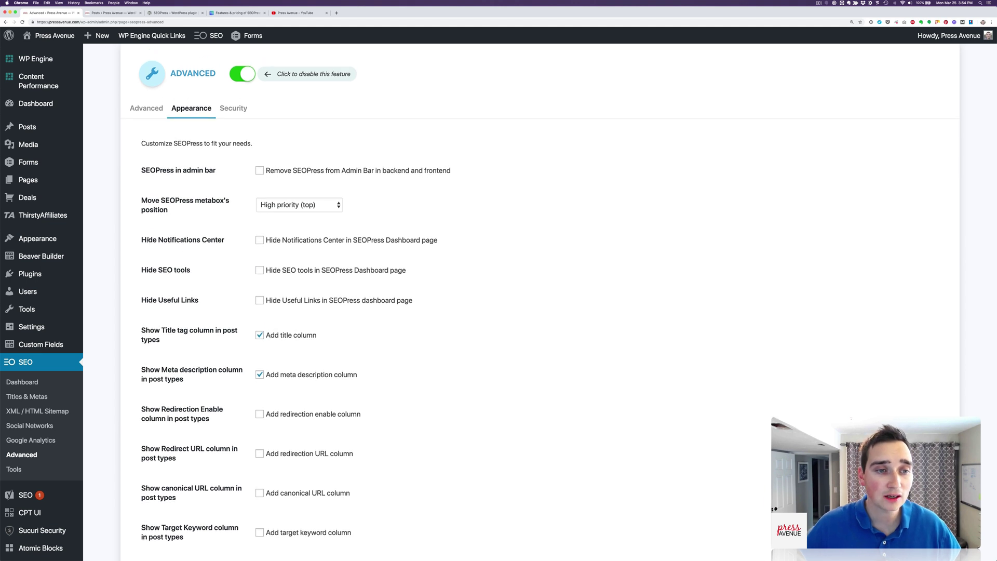
# Toggle the Hide Notifications Center option on and back off, leaving it unchecked
pyautogui.moveTo(148, 239); pyautogui.dragTo(217, 239)
pyautogui.click(216, 239)
pyautogui.click(279, 241)
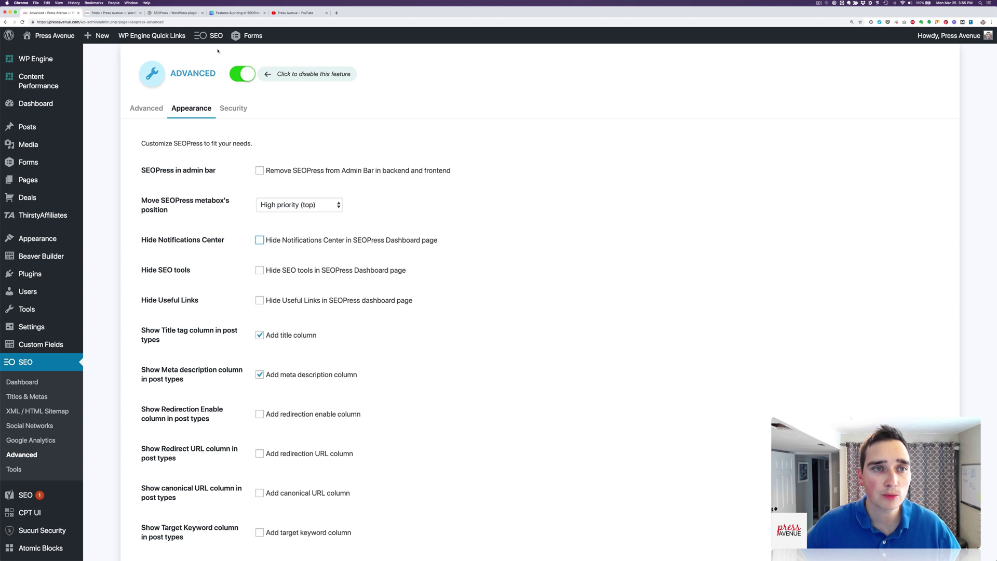
# Scroll through the Appearance tab to review its admin column options
pyautogui.moveTo(212, 42)
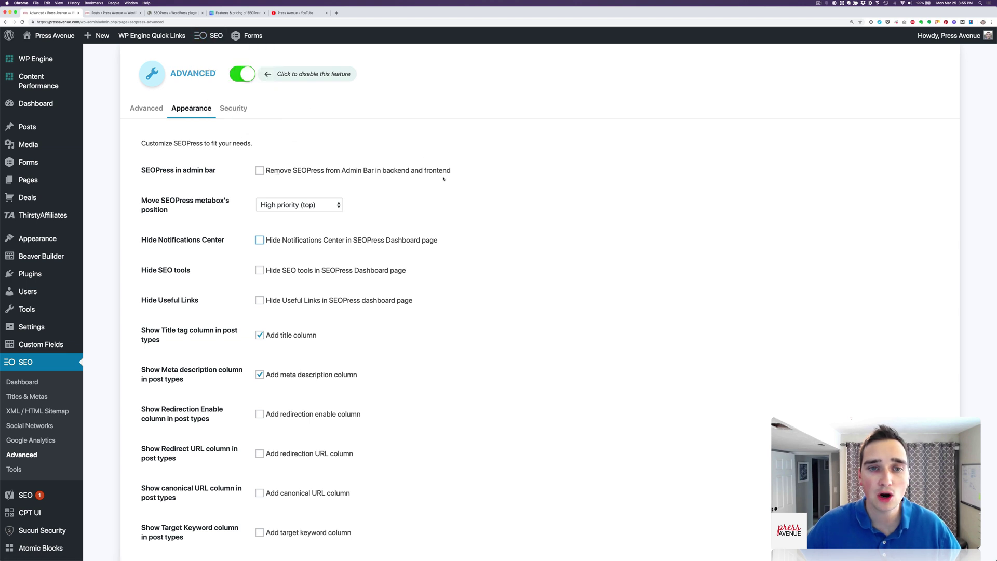
pyautogui.scroll(-10, 441, 177)
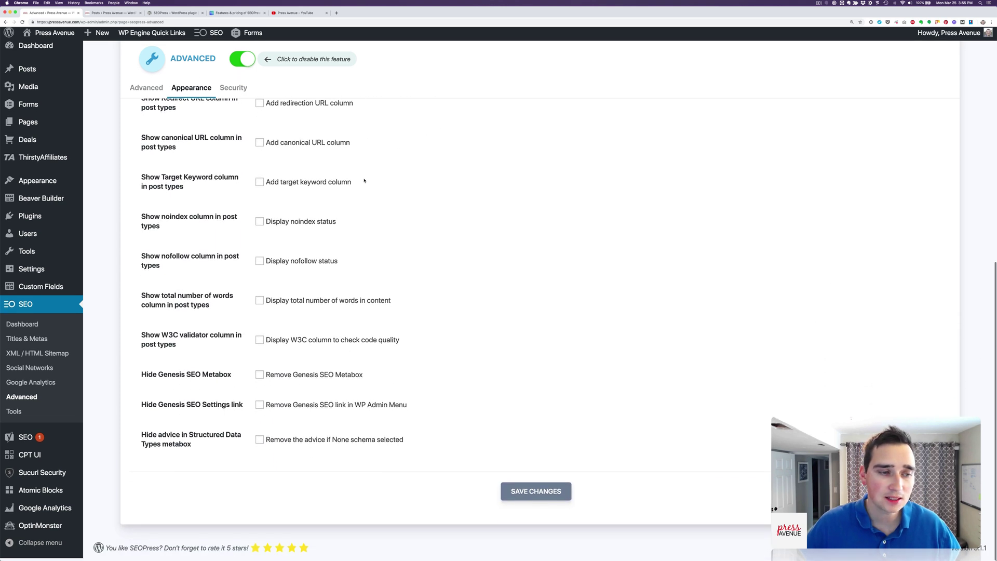
pyautogui.scroll(-3, 333, 254)
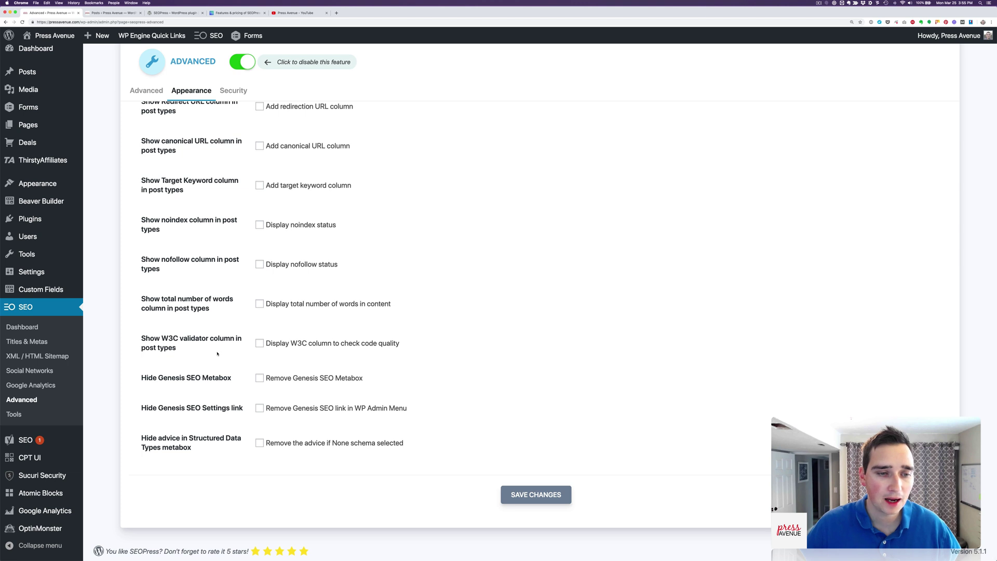
pyautogui.scroll(5, 180, 417)
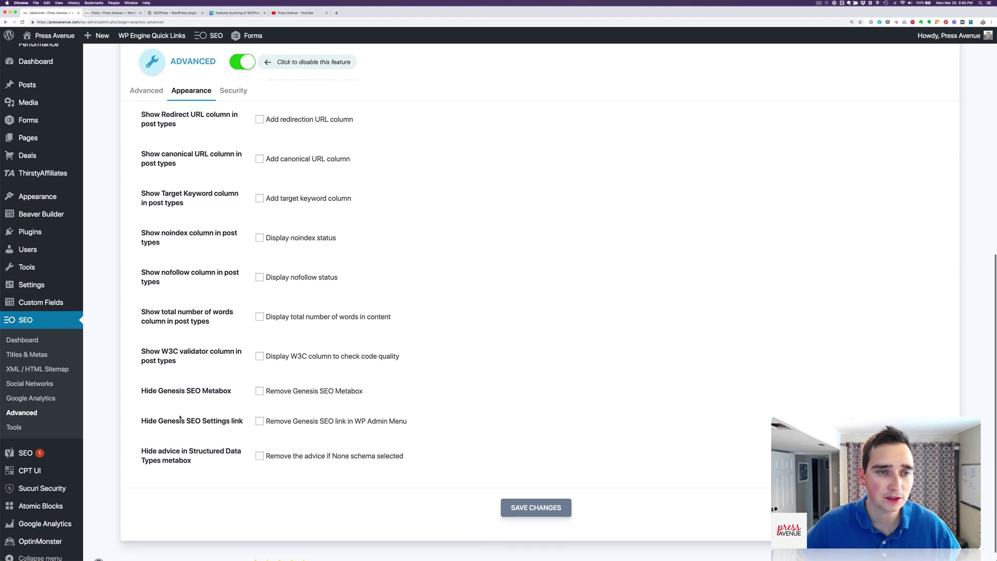
# Check the Security options, then browse SEOPress Tools' export, import and migration sections
pyautogui.click(230, 183)
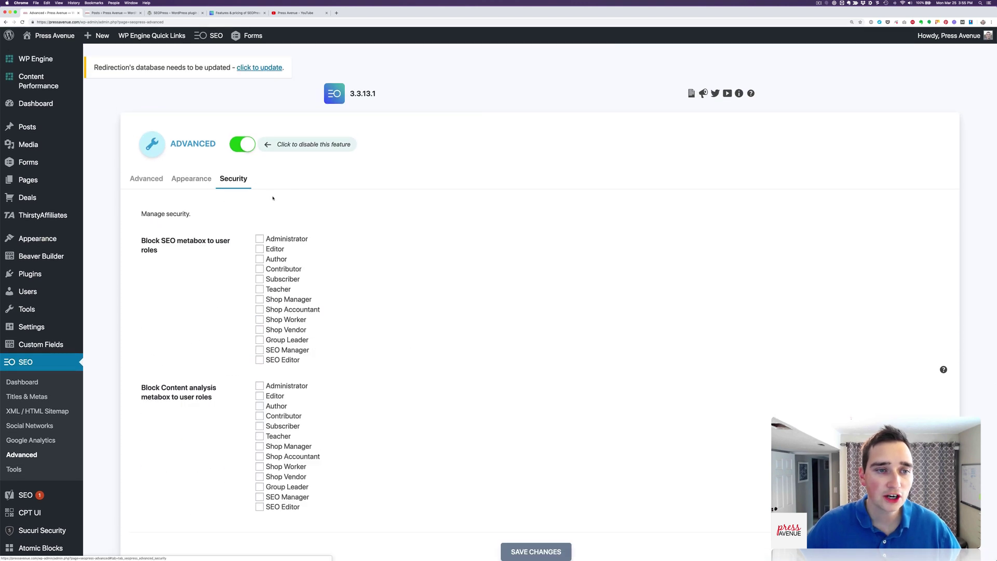
pyautogui.scroll(-2, 272, 197)
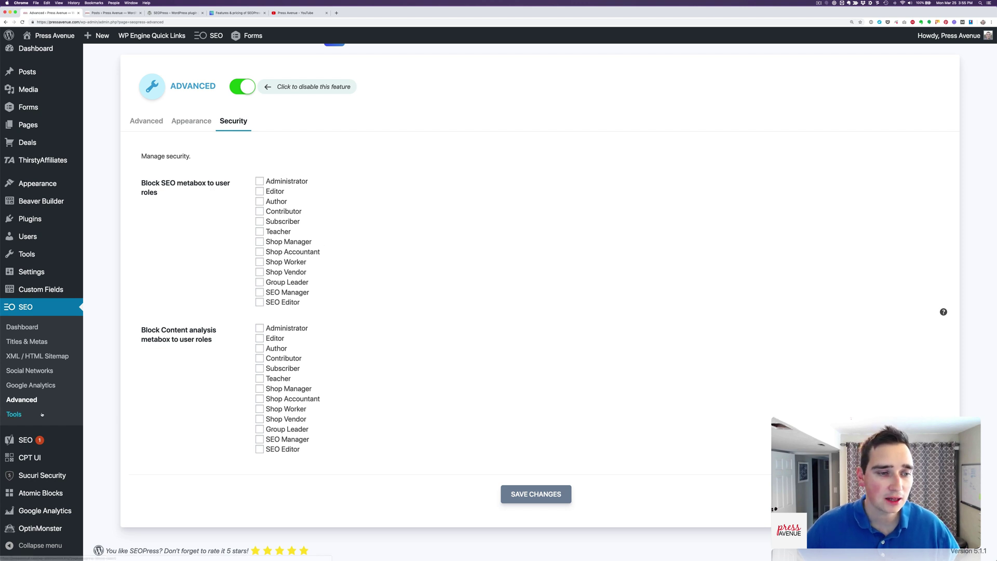
pyautogui.click(78, 416)
pyautogui.scroll(-3, 353, 357)
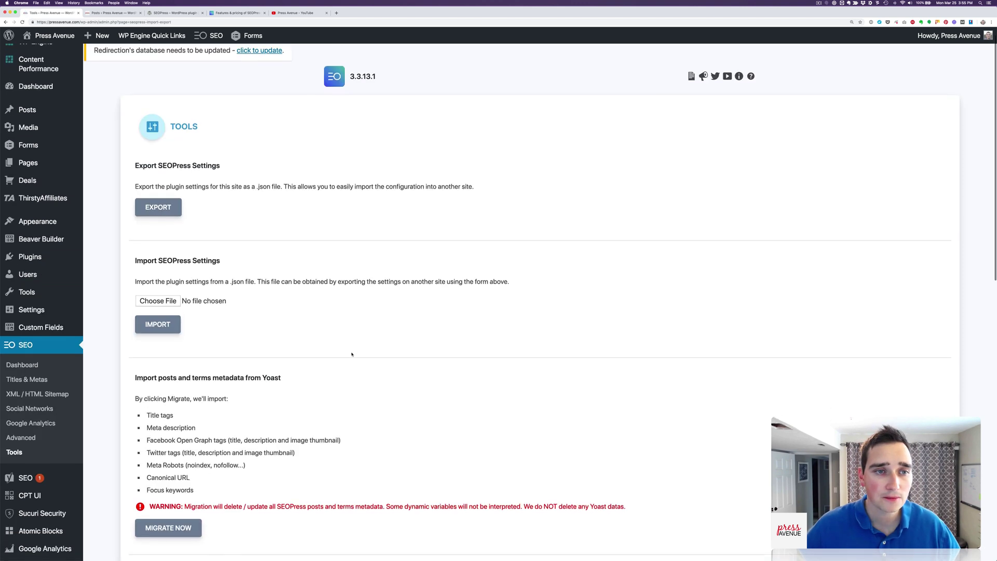
pyautogui.scroll(-10, 330, 234)
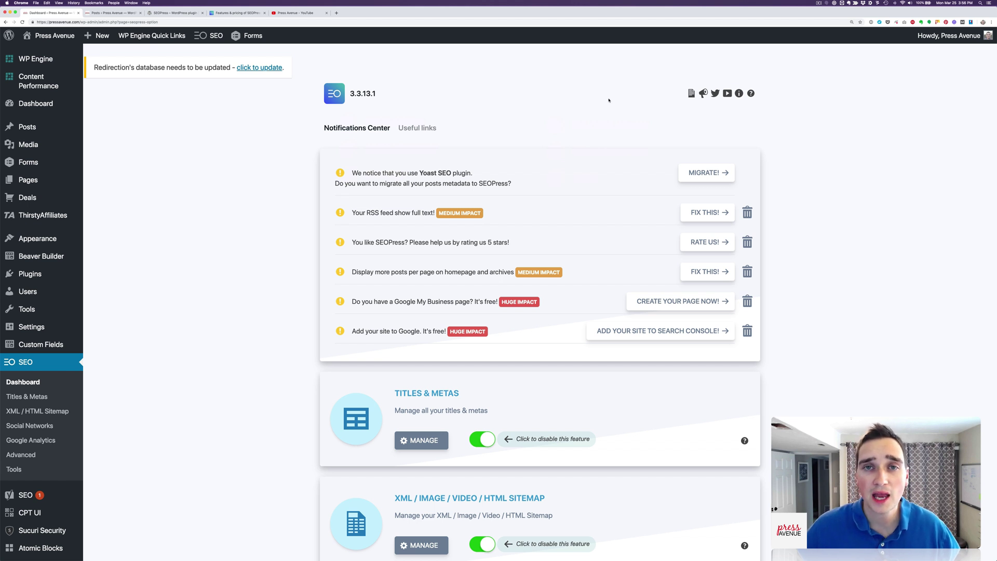
# Load facebook.com/groups/pressavenue/ in Chrome and zoom the page in
pyautogui.click(124, 23)
pyautogui.write('fa')
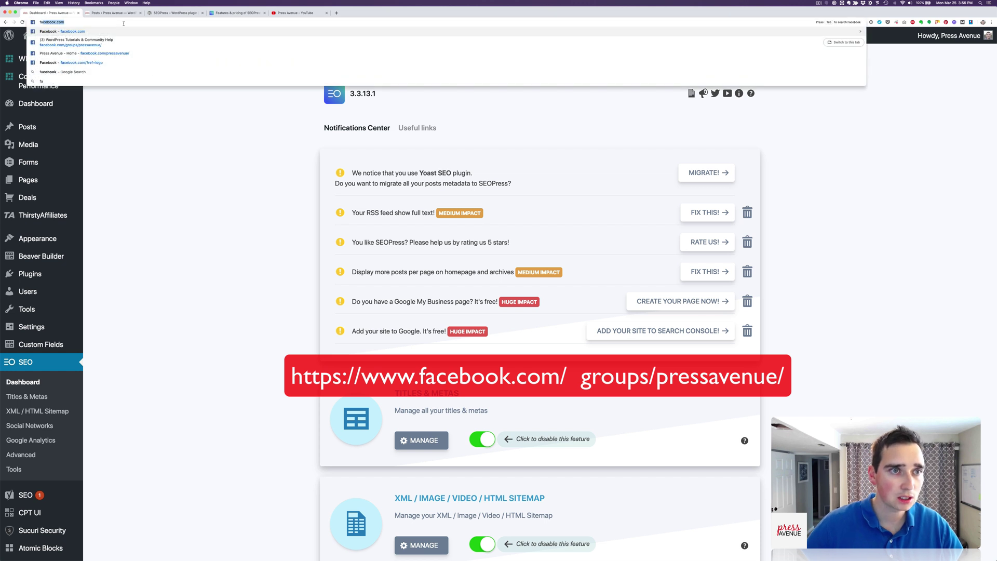
pyautogui.write('https://www.facebook.com/groups/pressavenue/')
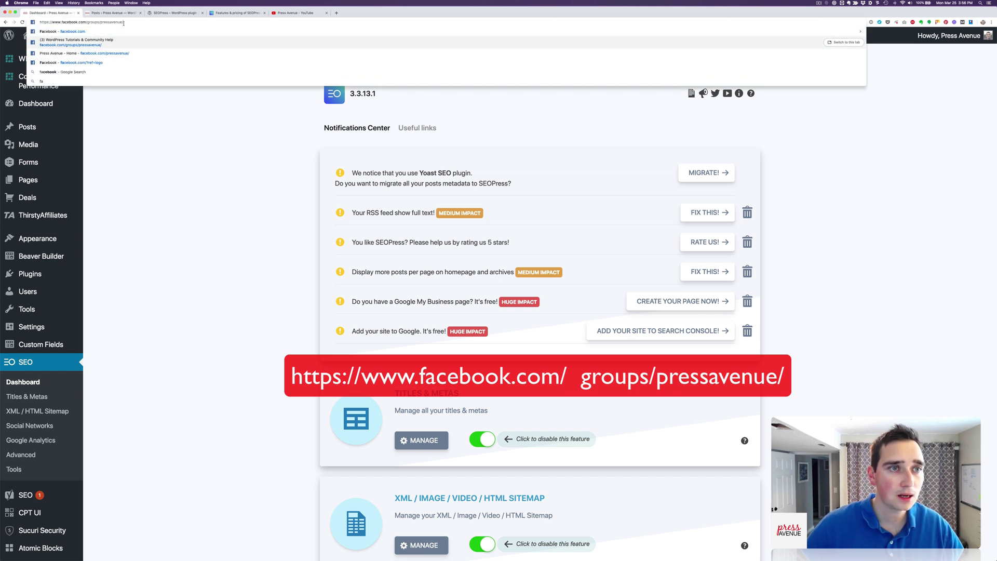
pyautogui.press('Return')
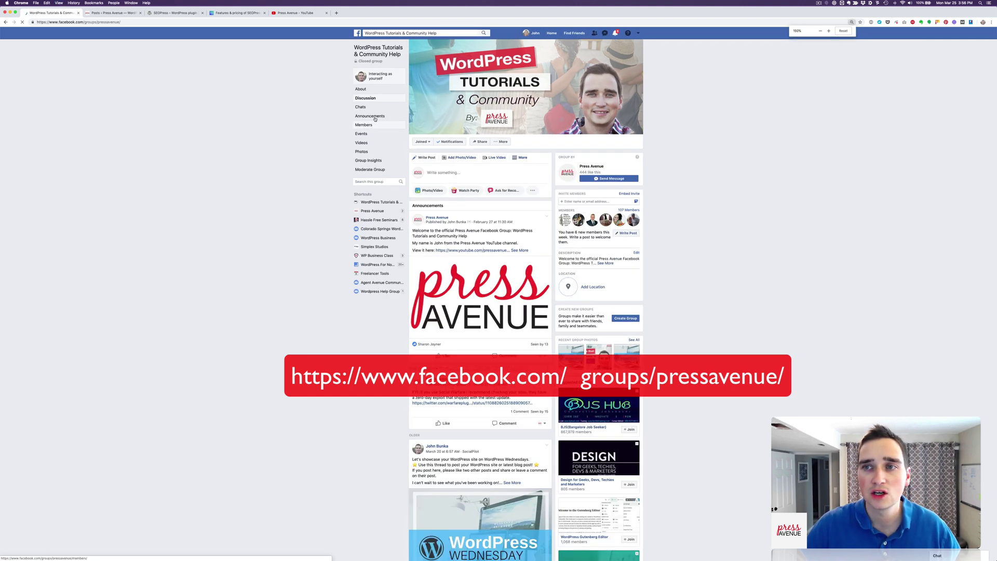
pyautogui.press('super+equal')
pyautogui.press('super+equal')
pyautogui.press('super+equal')
pyautogui.press('super+equal')
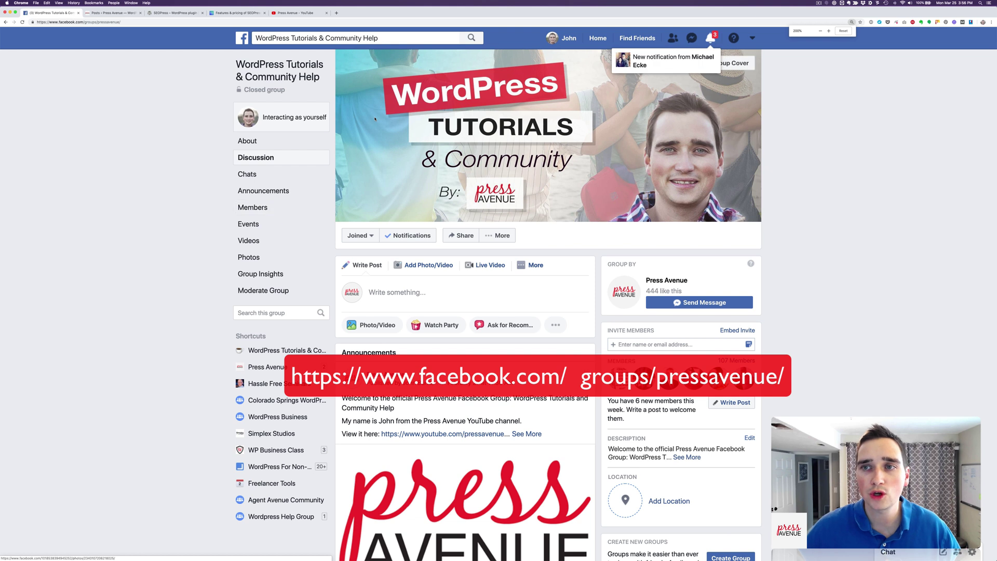